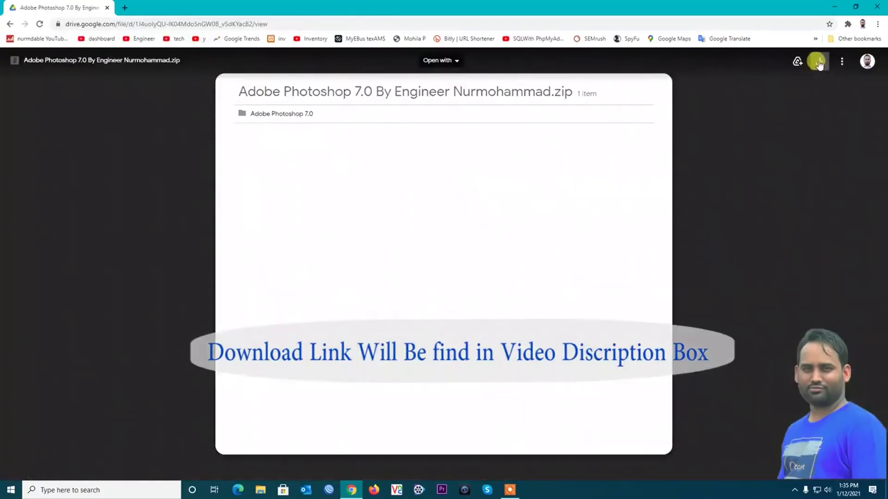
# - Download the Photoshop 7.0 zip from Google Drive despite the virus-scan warning, and show it in its folder
pyautogui.click(818, 63)
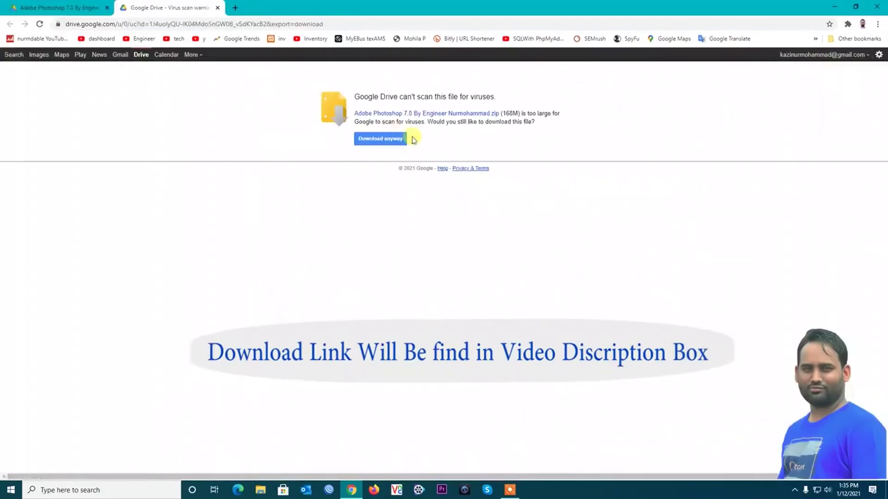
pyautogui.click(374, 140)
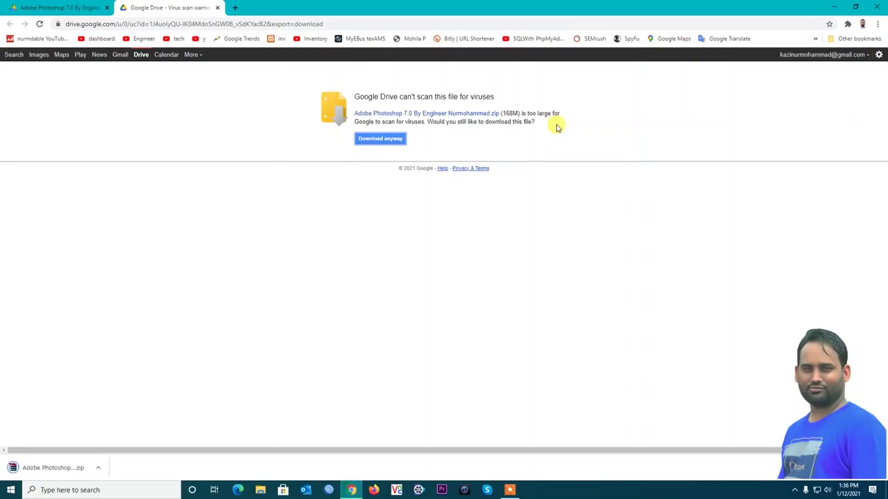
pyautogui.click(98, 467)
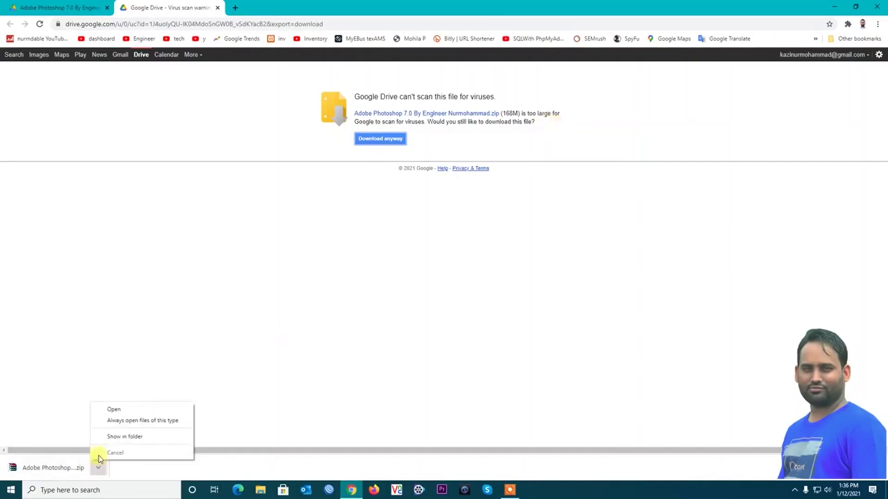
pyautogui.click(139, 437)
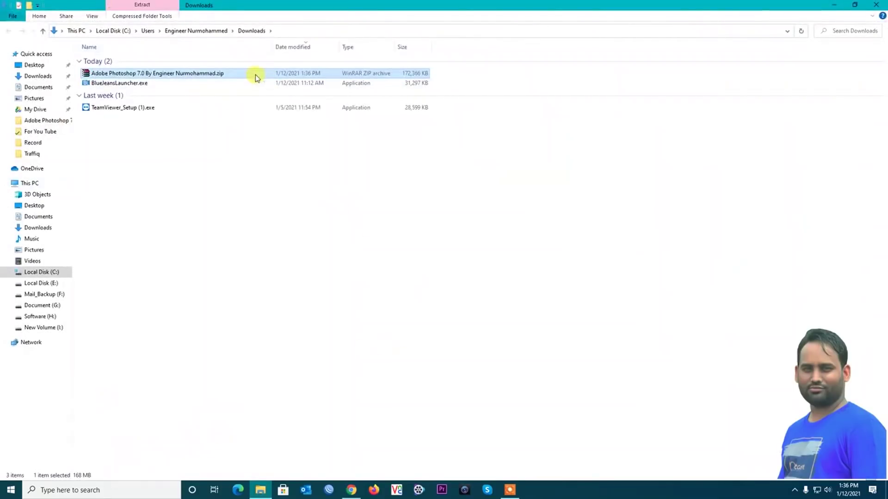
# - Extract the downloaded Photoshop 7.0 zip archive with the default options
pyautogui.rightClick(180, 75)
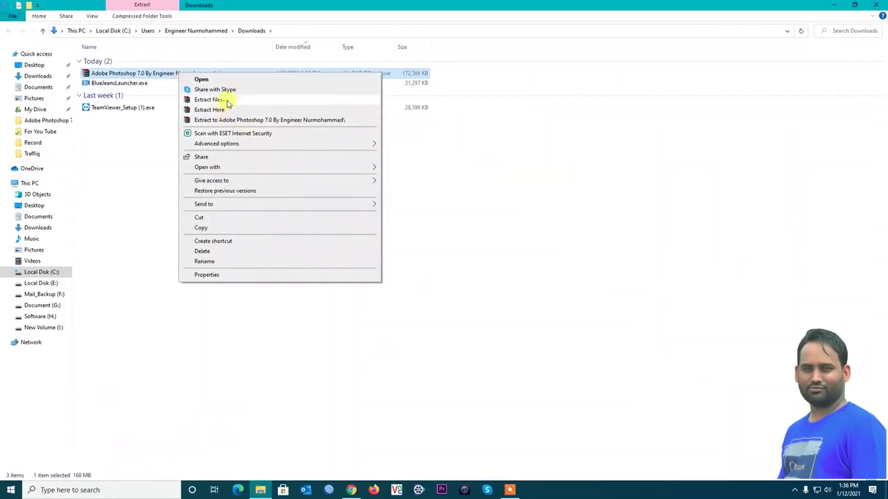
pyautogui.click(209, 99)
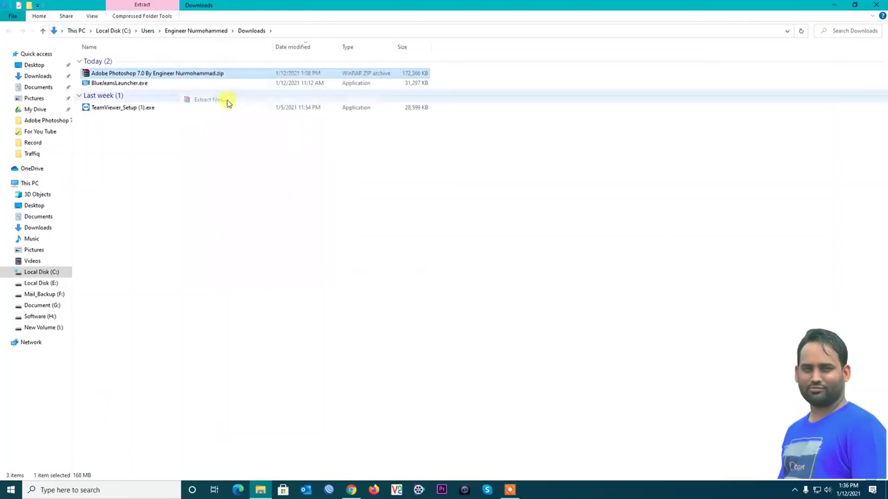
pyautogui.click(477, 340)
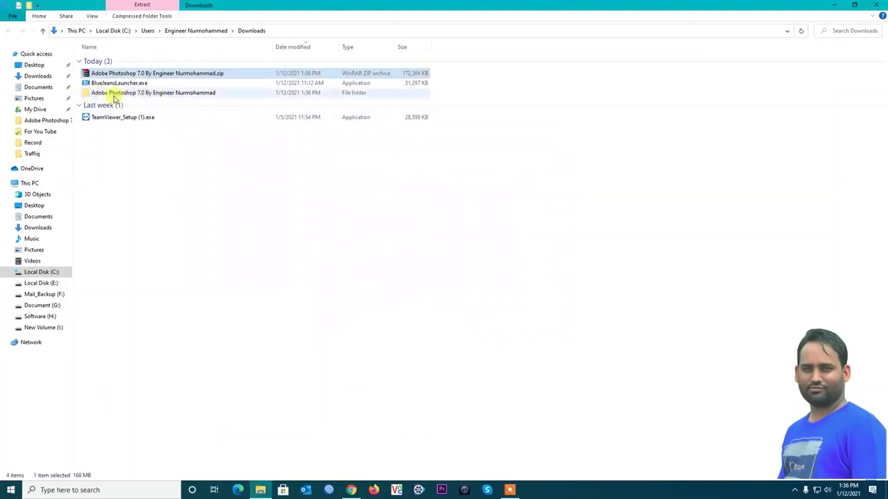
# - Open the extracted Adobe Photoshop 7.0 folder and launch Setup.exe
pyautogui.doubleClick(141, 92)
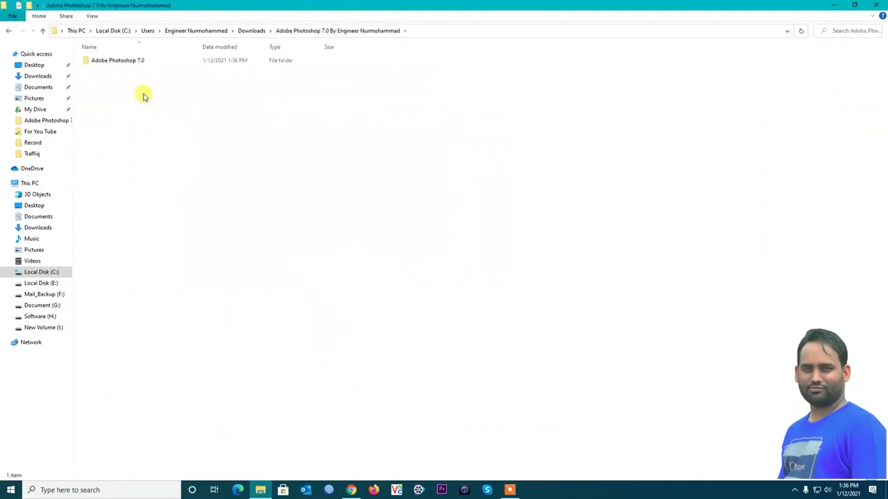
pyautogui.doubleClick(134, 68)
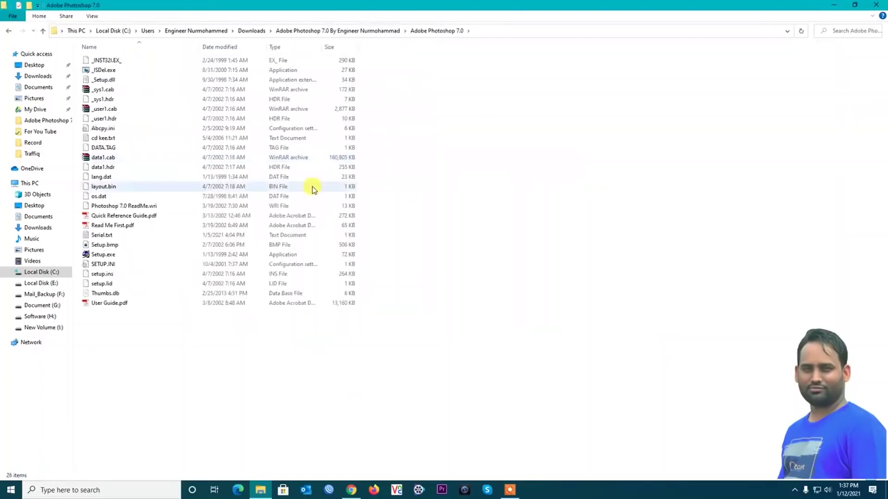
pyautogui.click(126, 256)
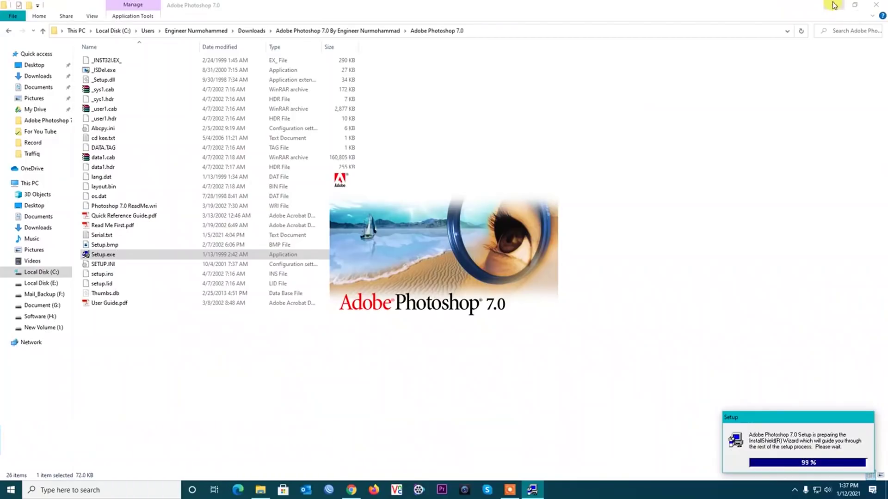
pyautogui.click(834, 6)
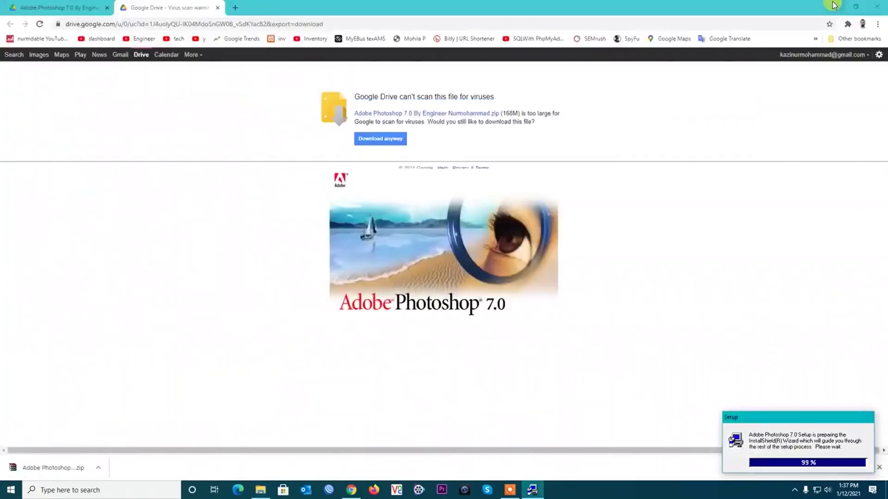
# - Get past the welcome and close-applications notices, keep US English, and accept the licence agreement
pyautogui.click(834, 6)
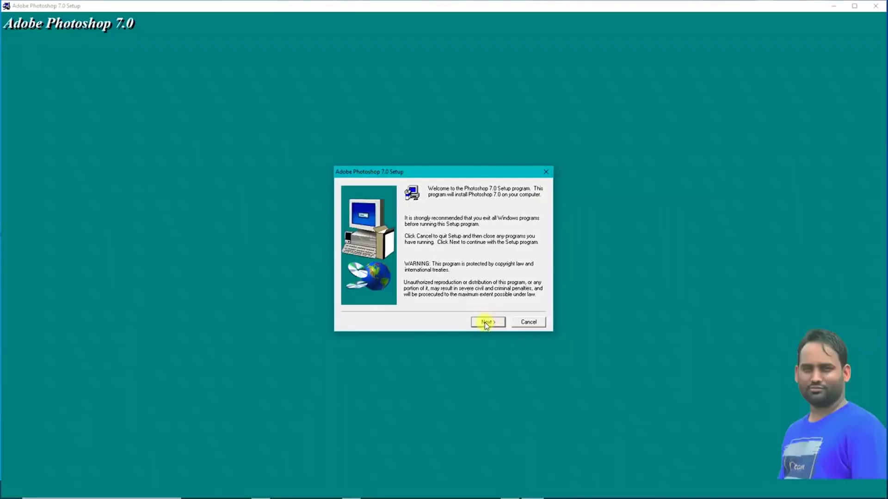
pyautogui.click(485, 323)
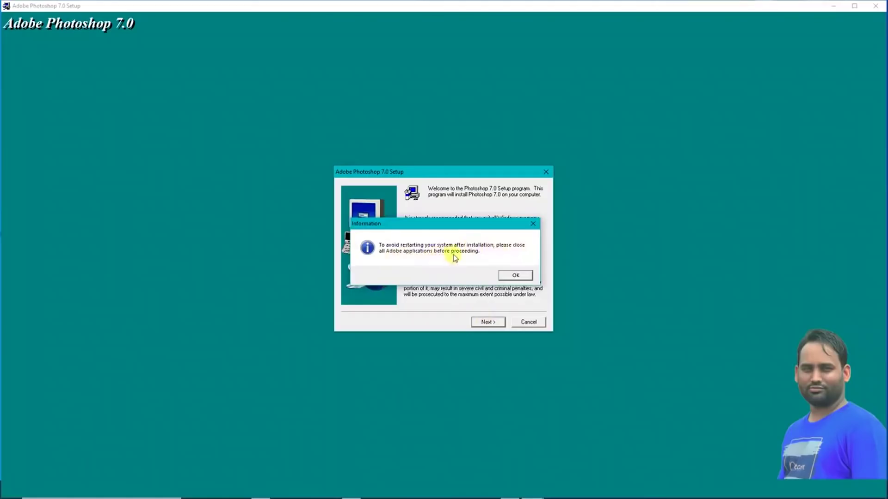
pyautogui.moveTo(463, 223); pyautogui.dragTo(449, 190)
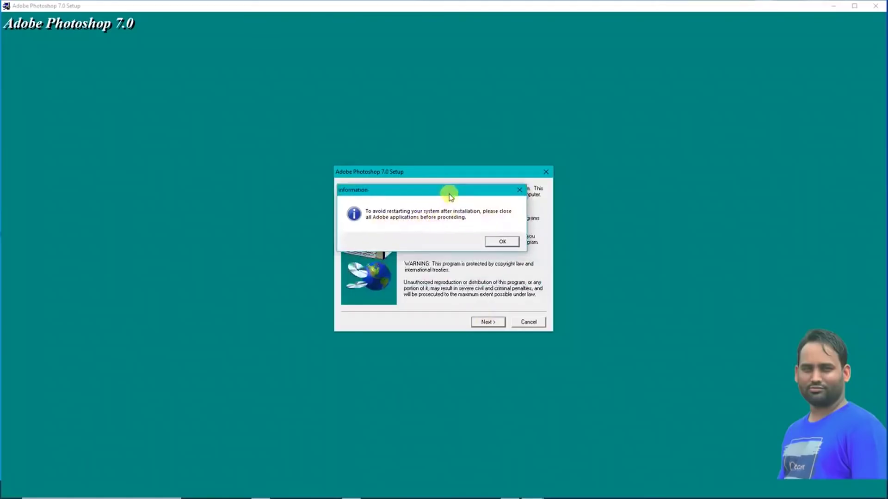
pyautogui.click(502, 241)
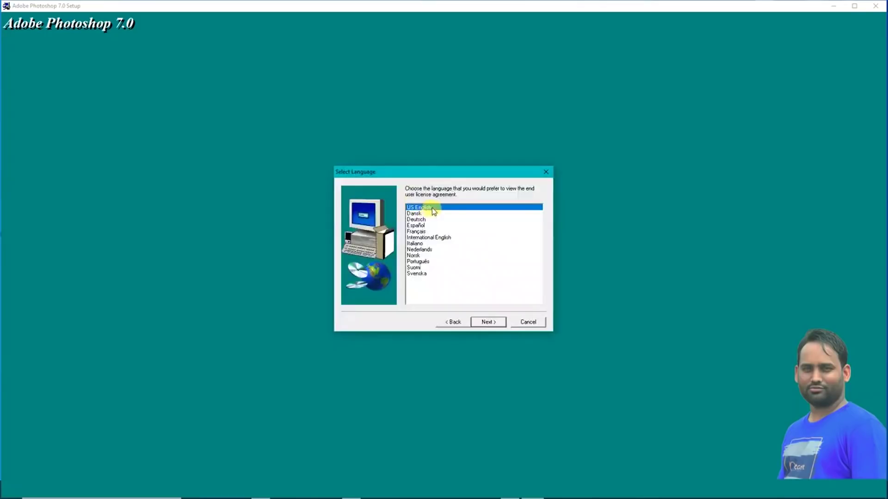
pyautogui.click(488, 322)
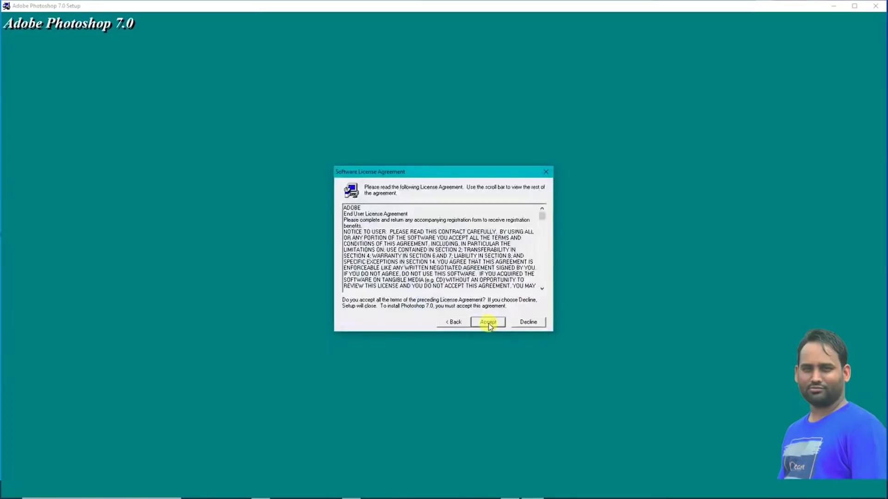
pyautogui.click(488, 322)
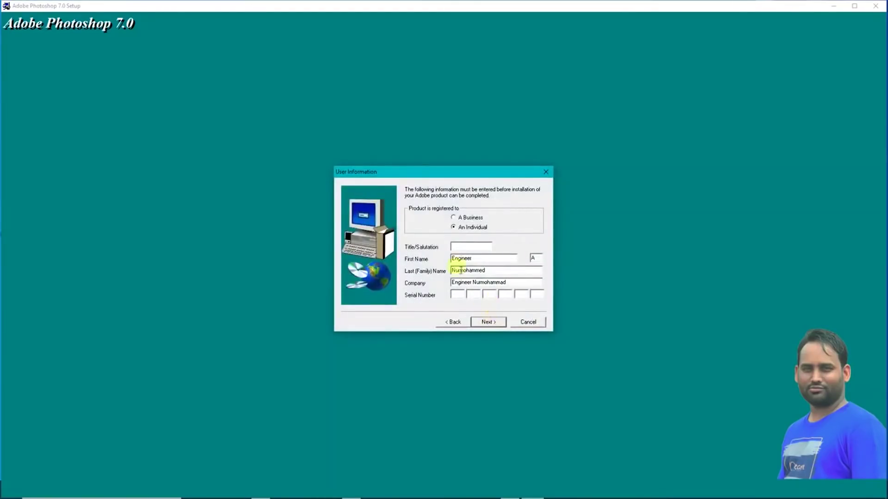
pyautogui.moveTo(481, 174); pyautogui.dragTo(520, 101)
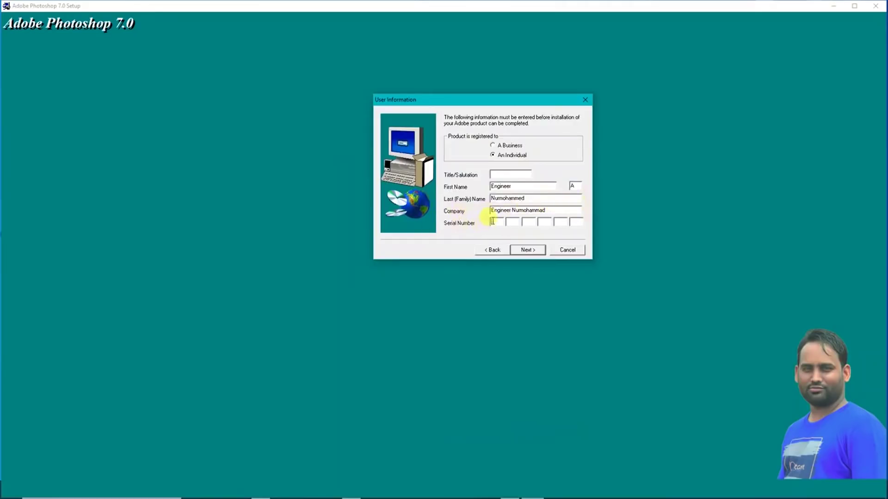
# - Place the cursor in the first Serial Number box and switch to the setup files folder
pyautogui.click(492, 222)
pyautogui.hotkey('alt', 'Tab')
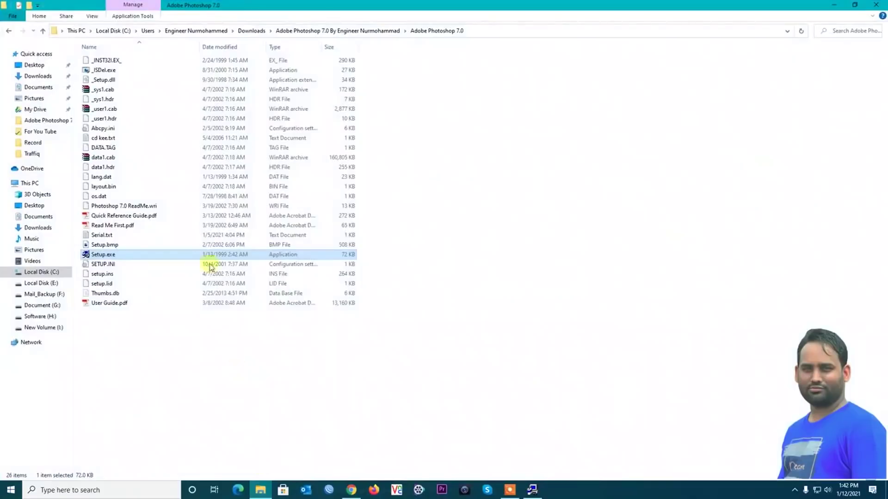
# - Copy the serial number from Serial.txt in Notepad and return to the Photoshop Setup window
pyautogui.doubleClick(104, 236)
pyautogui.moveTo(166, 106); pyautogui.dragTo(275, 107)
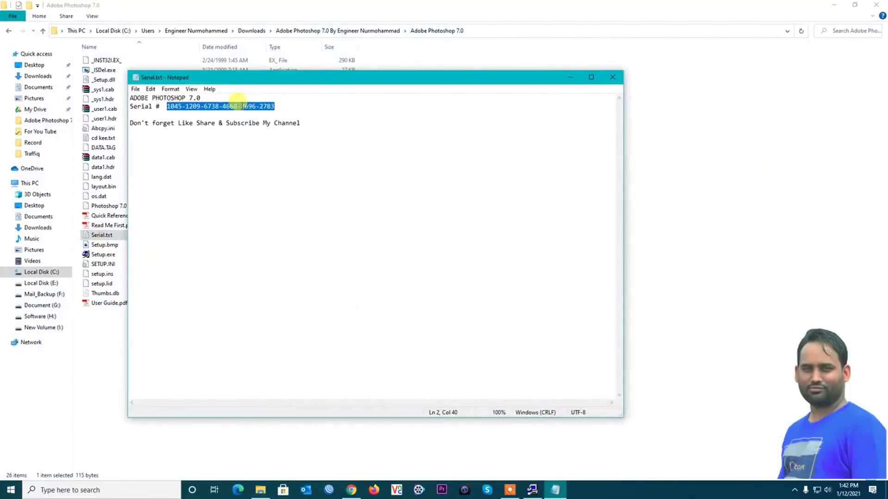
pyautogui.rightClick(238, 104)
pyautogui.click(263, 134)
pyautogui.click(568, 79)
pyautogui.click(834, 5)
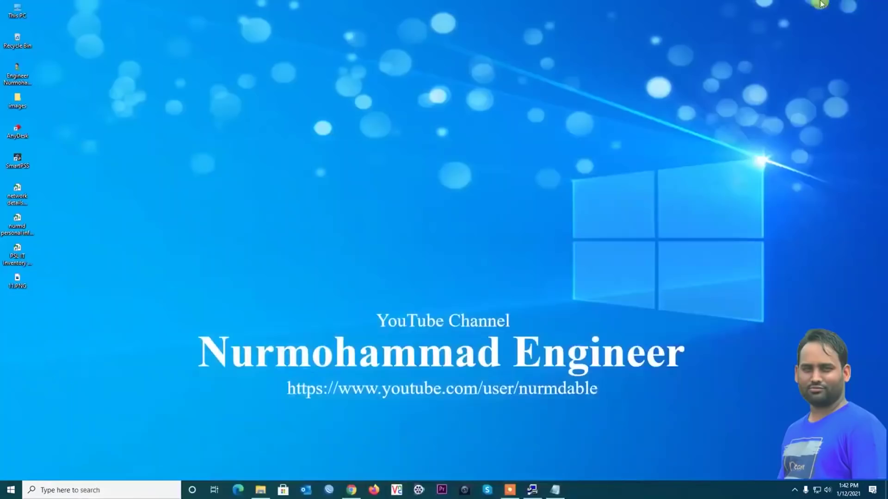
pyautogui.click(535, 489)
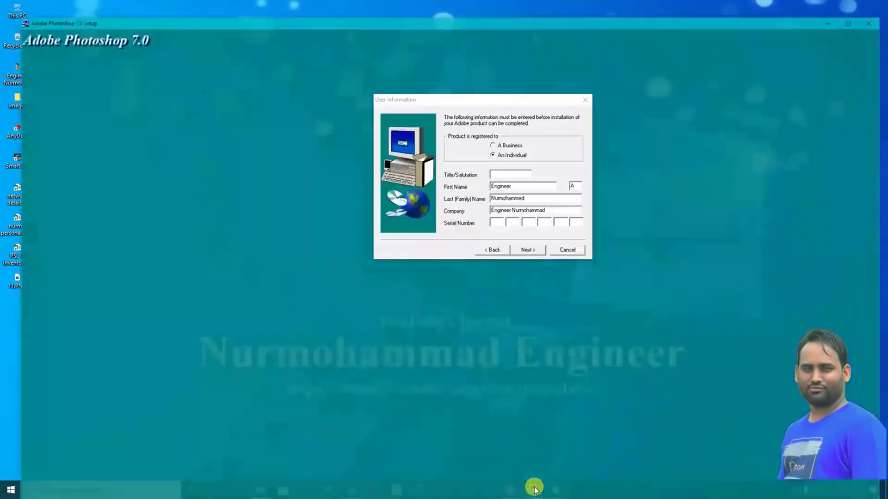
# - Paste the serial number into the User Information page and confirm the registration details
pyautogui.rightClick(495, 222)
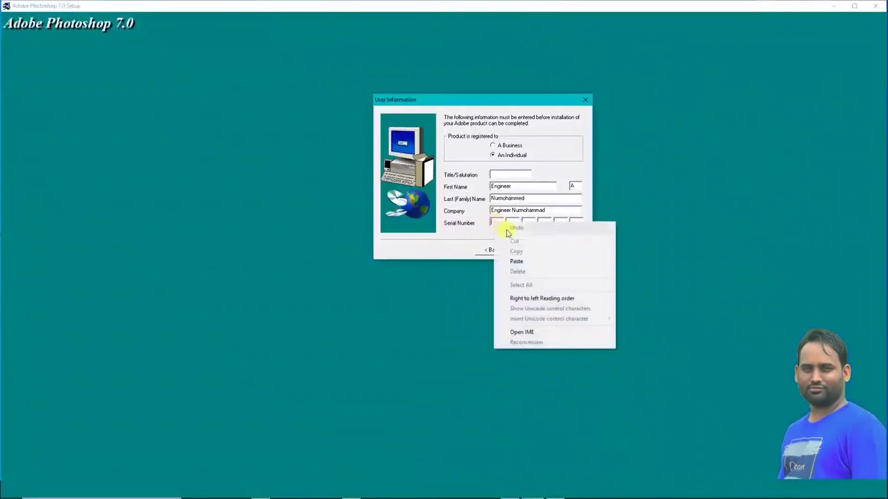
pyautogui.click(516, 261)
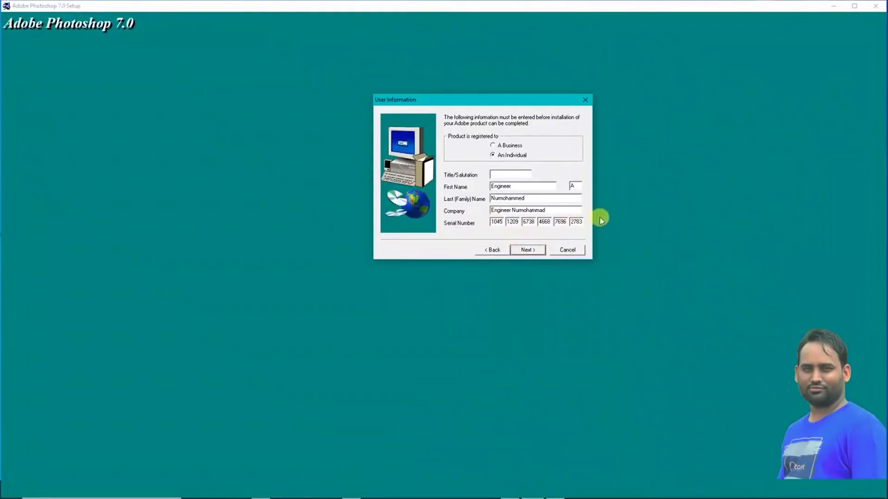
pyautogui.click(528, 250)
pyautogui.click(417, 289)
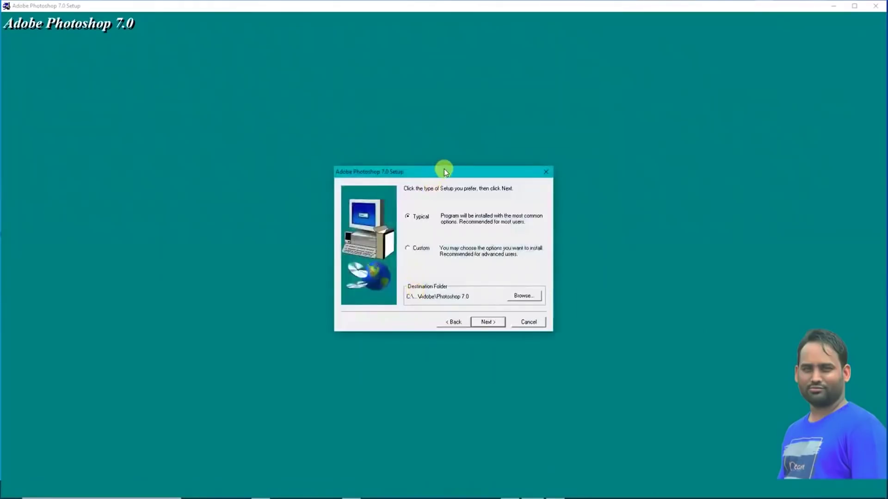
pyautogui.moveTo(440, 173); pyautogui.dragTo(514, 99)
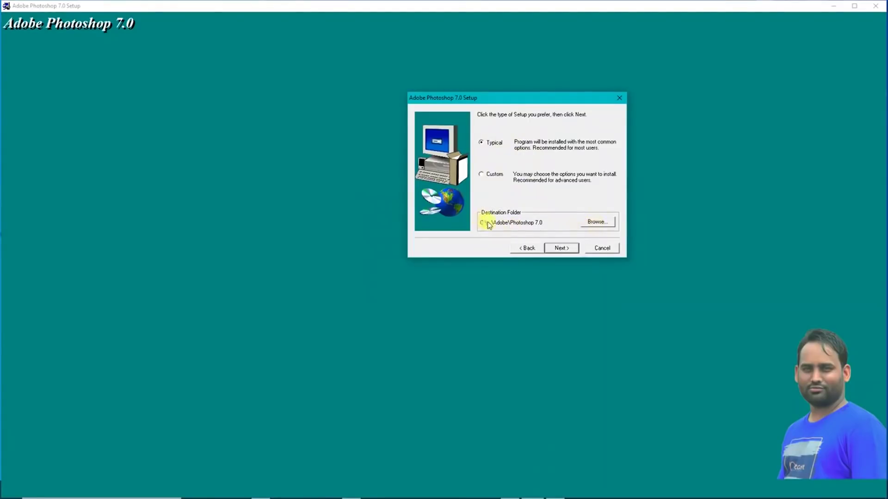
# - Install Typical to the default folder with default file associations and let the files copy
pyautogui.click(597, 224)
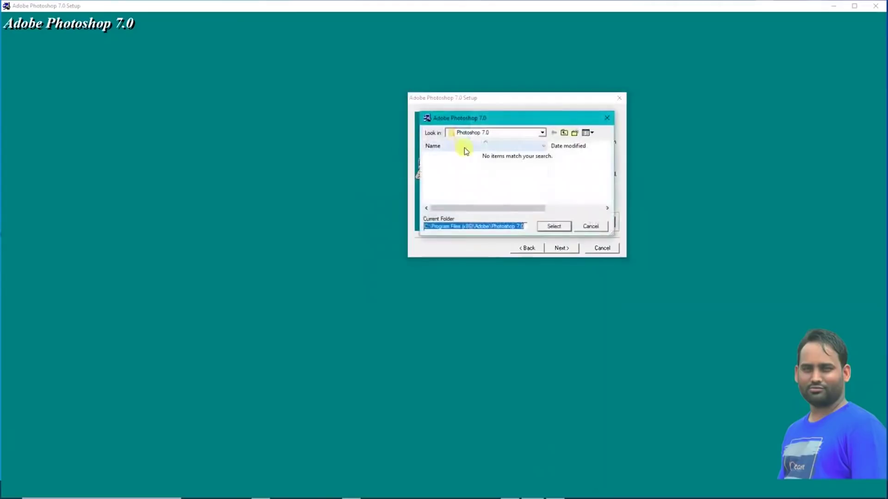
pyautogui.click(591, 226)
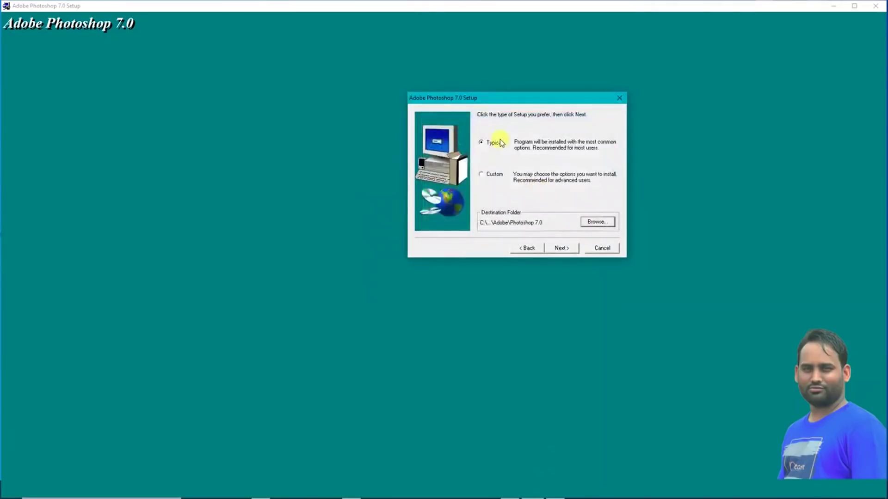
pyautogui.click(568, 250)
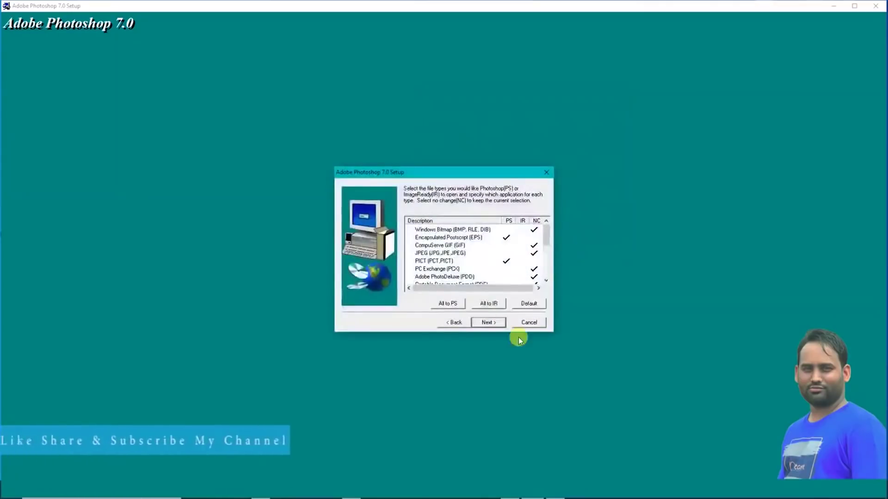
pyautogui.click(484, 322)
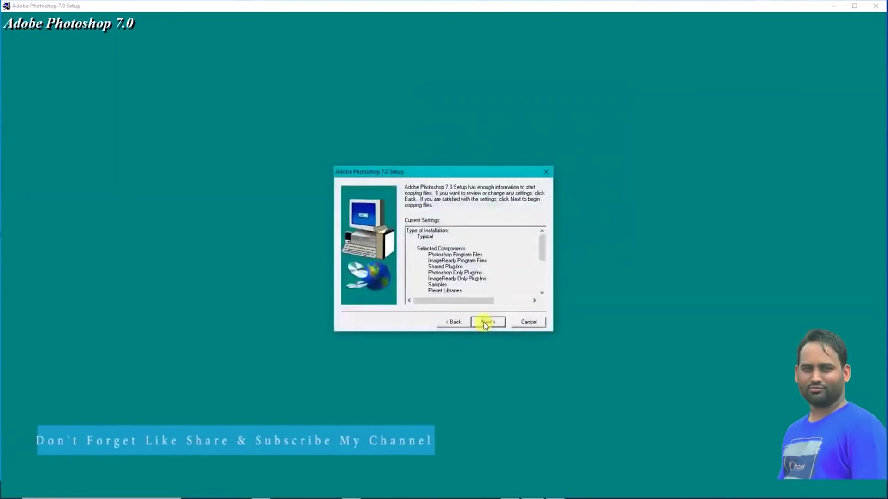
pyautogui.click(483, 323)
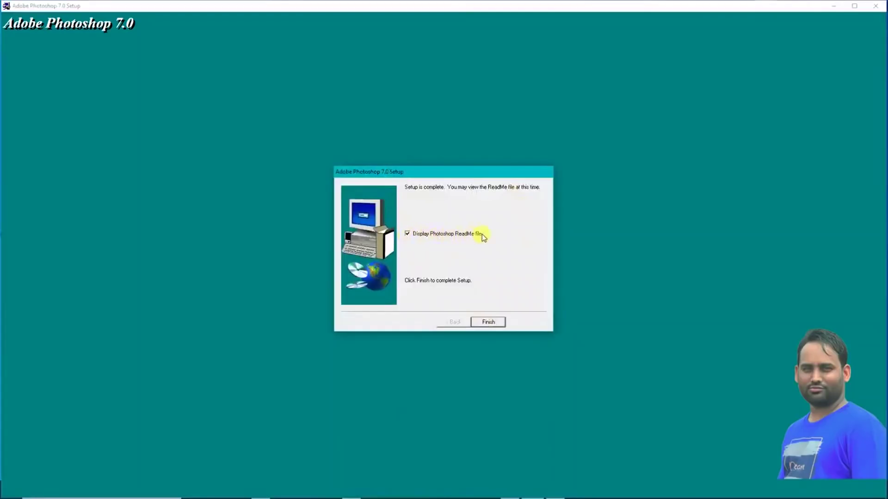
# - Finish setup without displaying the ReadMe file and dismiss the thank-you message
pyautogui.click(407, 235)
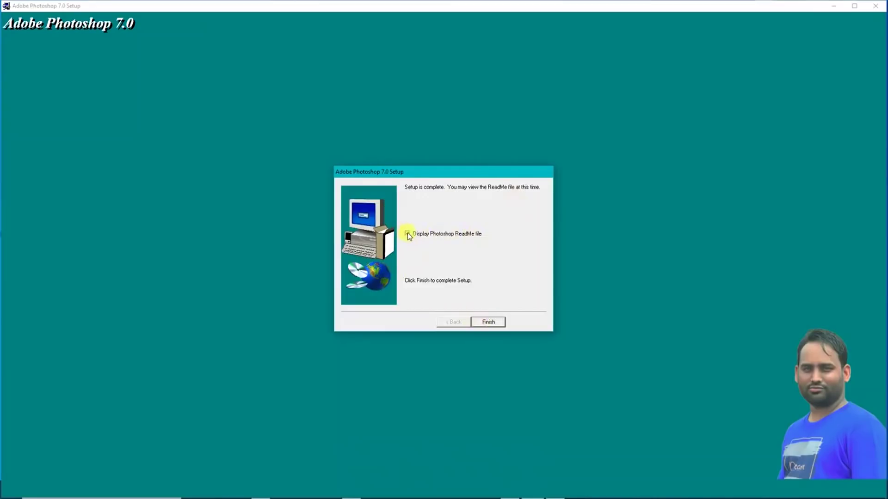
pyautogui.click(488, 322)
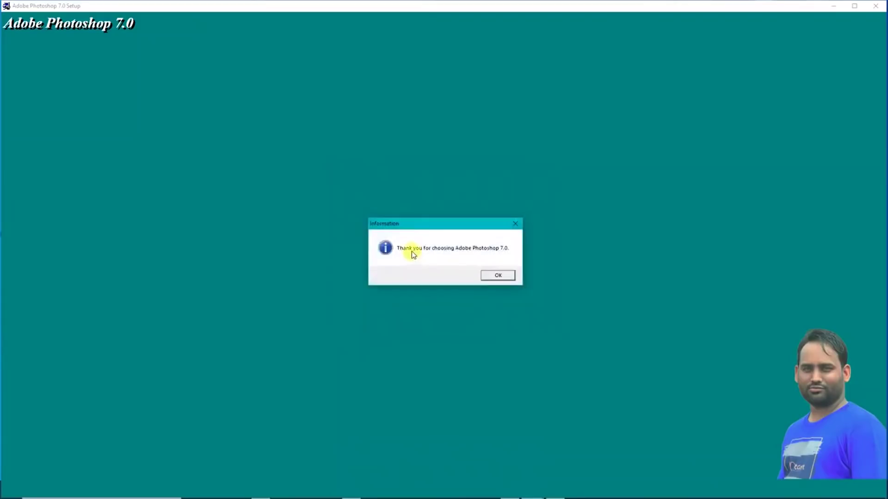
pyautogui.click(505, 277)
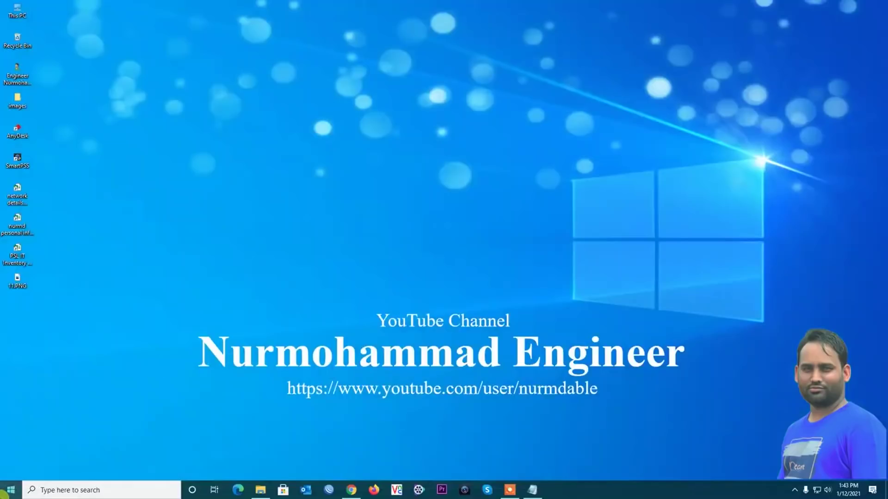
pyautogui.click(6, 490)
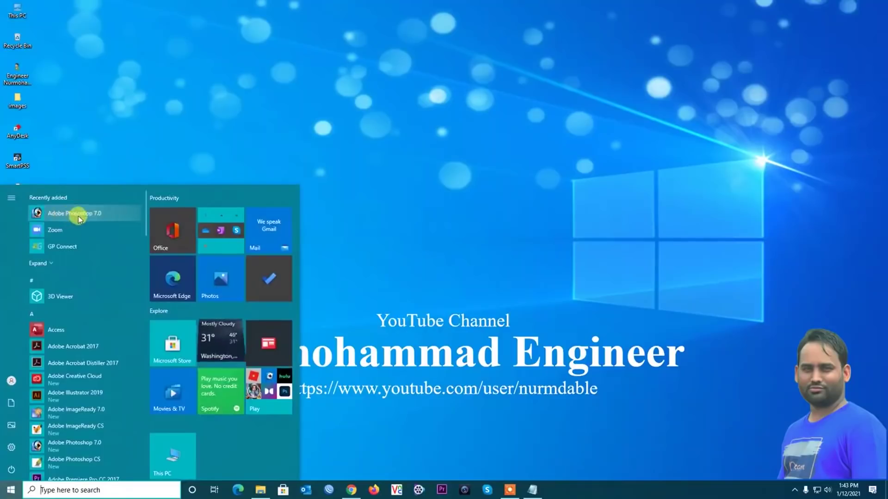
# - Launch Adobe Photoshop 7.0 from Recently added and dismiss the scratch disk warning
pyautogui.click(51, 213)
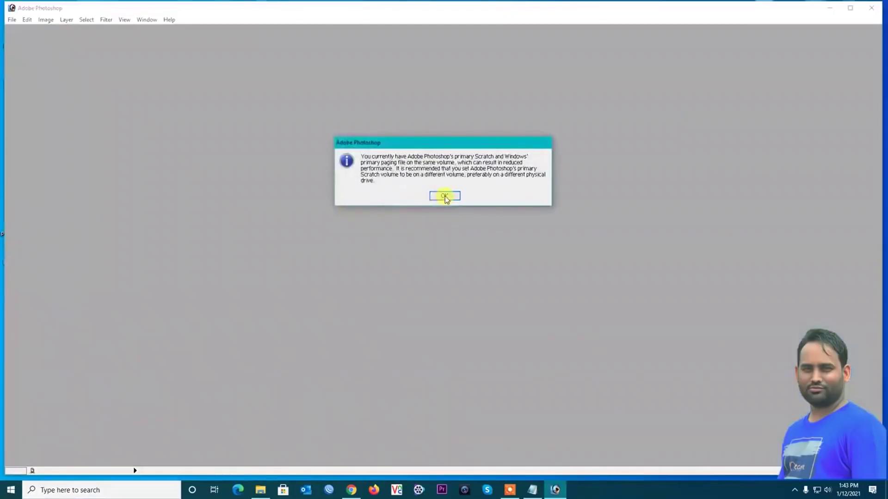
pyautogui.click(444, 197)
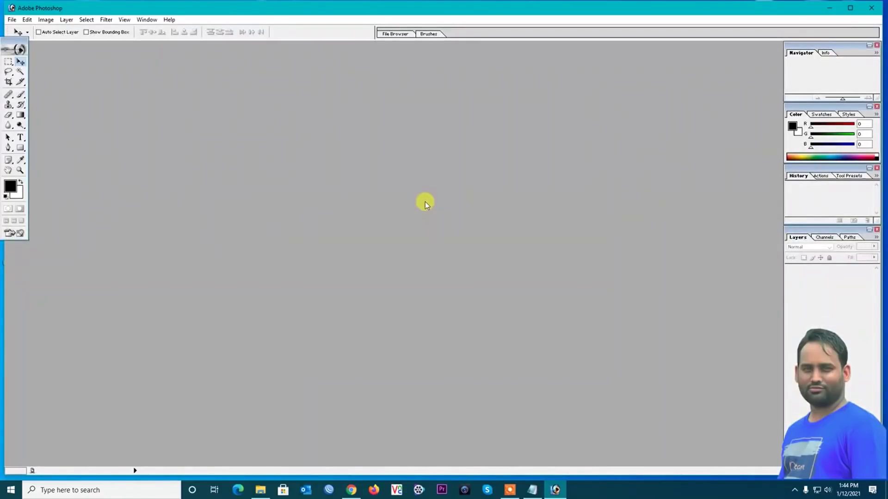
# - Maximise Photoshop and create a new blank A4 document, centred in the workspace
pyautogui.doubleClick(166, 6)
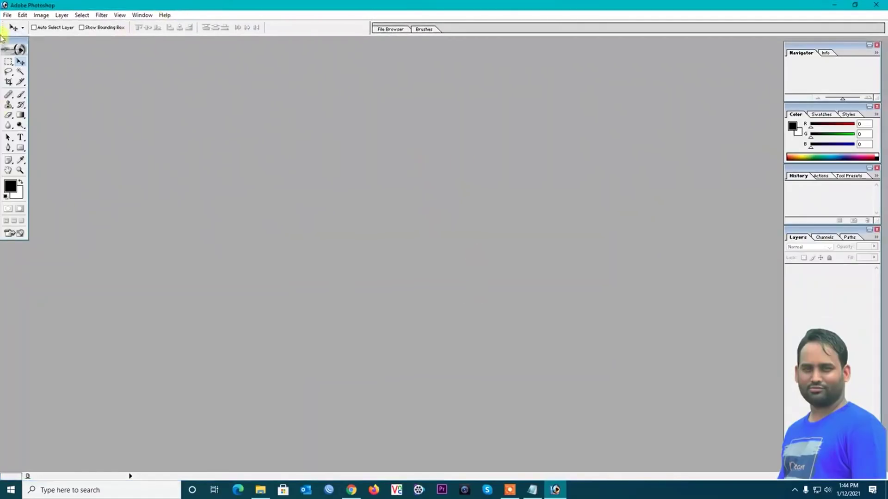
pyautogui.click(7, 15)
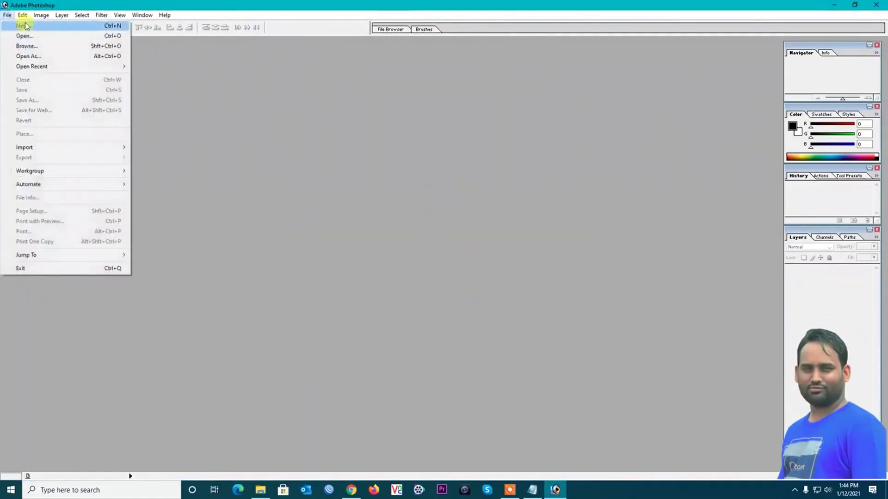
pyautogui.click(22, 25)
pyautogui.click(522, 187)
pyautogui.moveTo(165, 50); pyautogui.dragTo(487, 46)
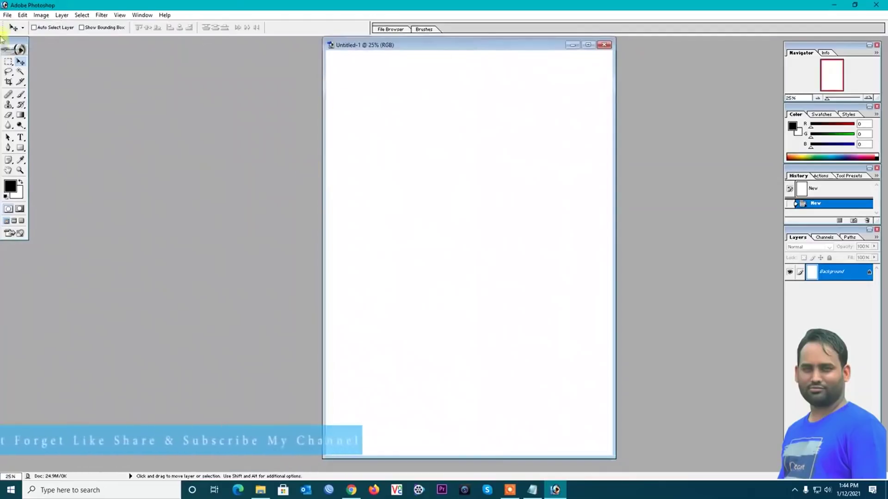
pyautogui.click(8, 15)
pyautogui.click(215, 116)
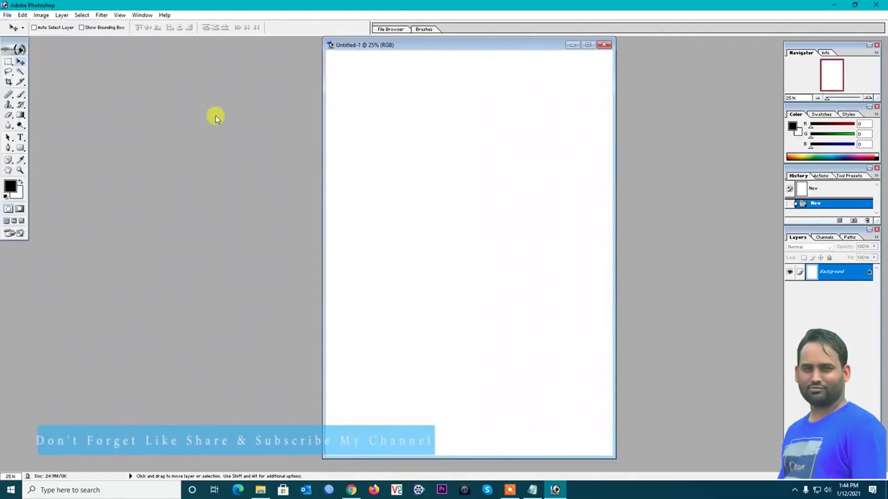
pyautogui.moveTo(383, 47); pyautogui.dragTo(378, 50)
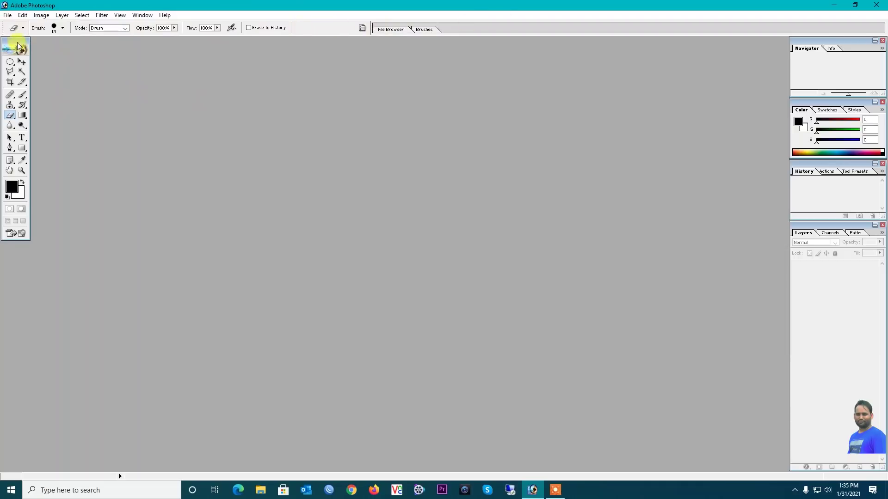
# - Try moving the toolbox, then select the Move tool followed by the Magic Wand tool
pyautogui.moveTo(16, 38); pyautogui.dragTo(16, 55)
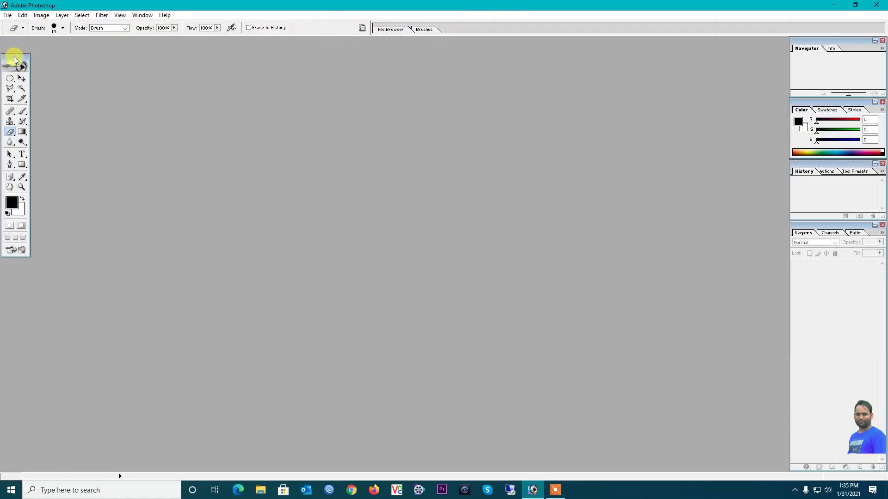
pyautogui.moveTo(16, 54); pyautogui.dragTo(15, 38)
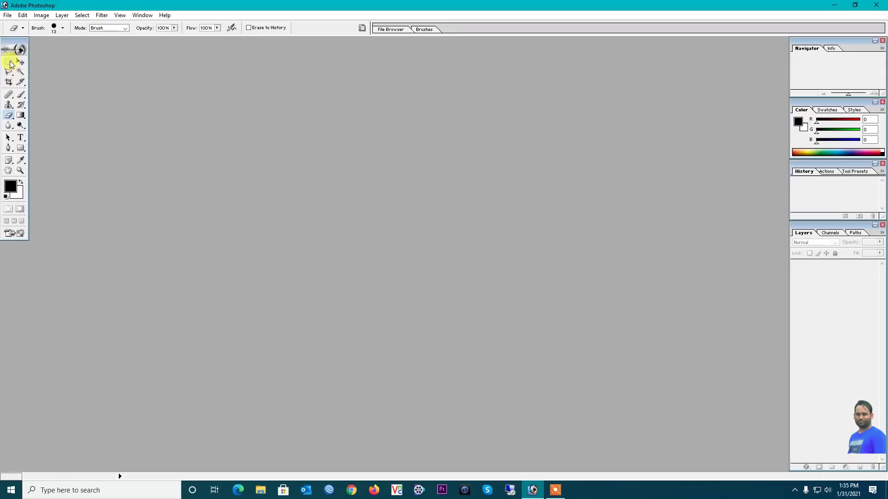
pyautogui.click(20, 62)
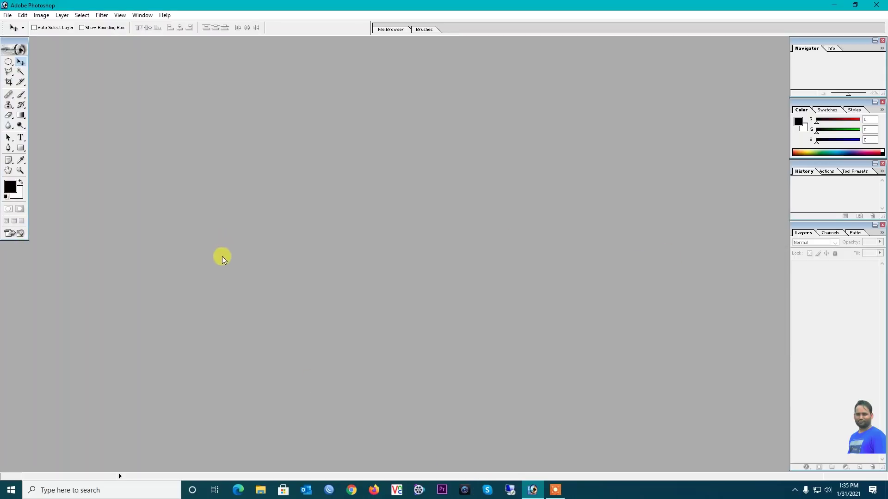
pyautogui.click(20, 72)
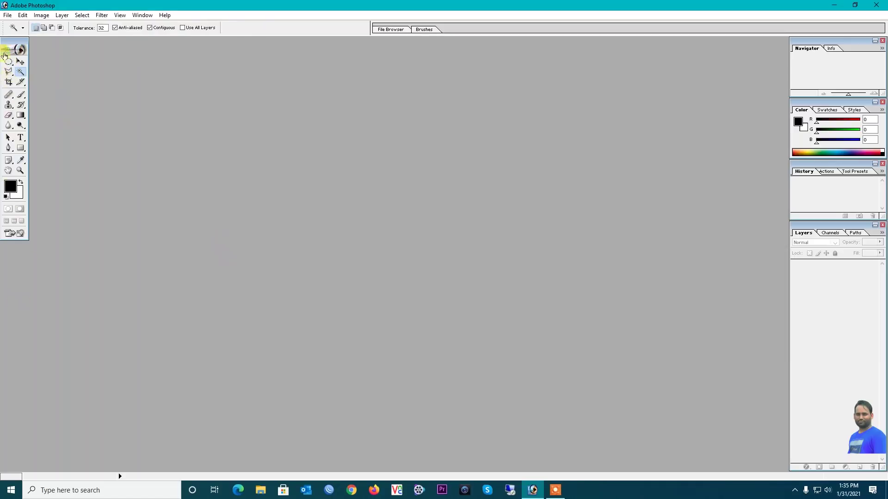
# - Line up the toolbox and the Navigator, Color, History and Layers palettes neatly
pyautogui.moveTo(8, 44); pyautogui.dragTo(8, 49)
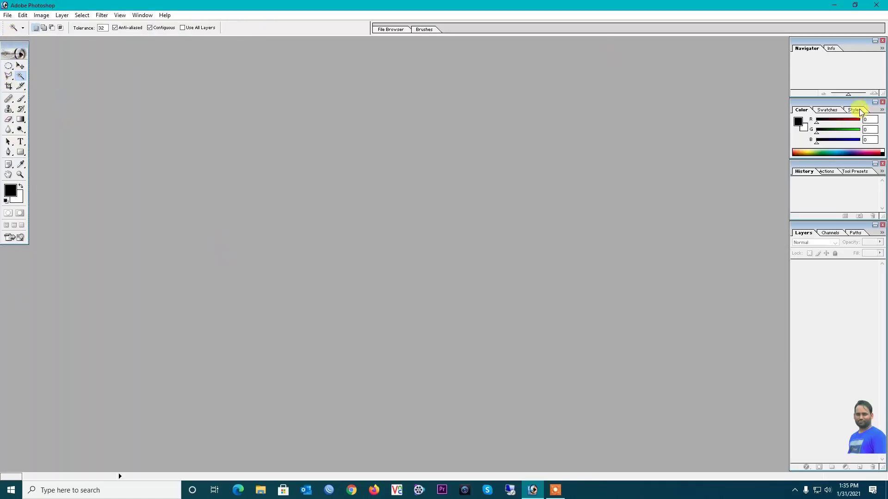
pyautogui.moveTo(815, 44); pyautogui.dragTo(813, 44)
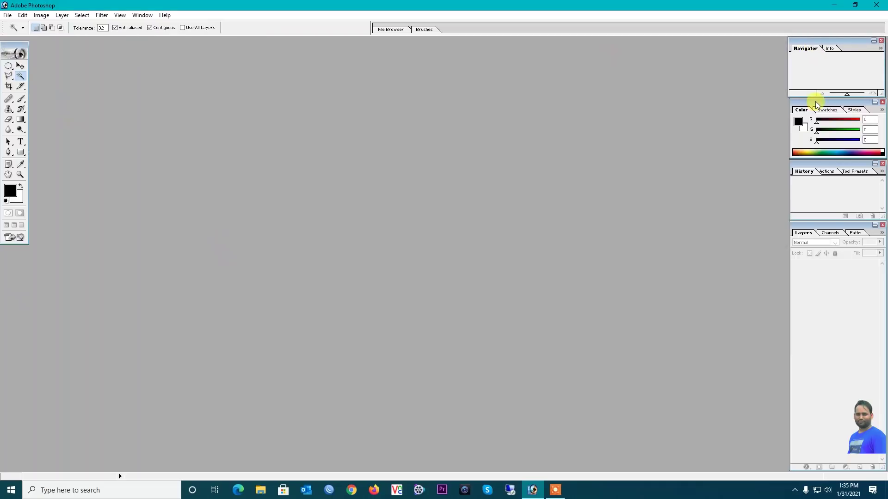
pyautogui.moveTo(814, 104); pyautogui.dragTo(812, 104)
pyautogui.moveTo(827, 164); pyautogui.dragTo(827, 164)
pyautogui.moveTo(820, 229); pyautogui.dragTo(820, 229)
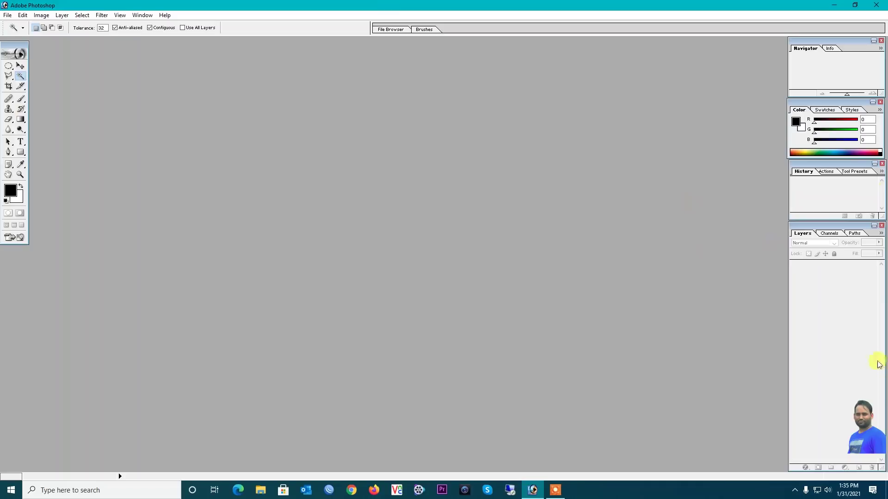
pyautogui.click(882, 225)
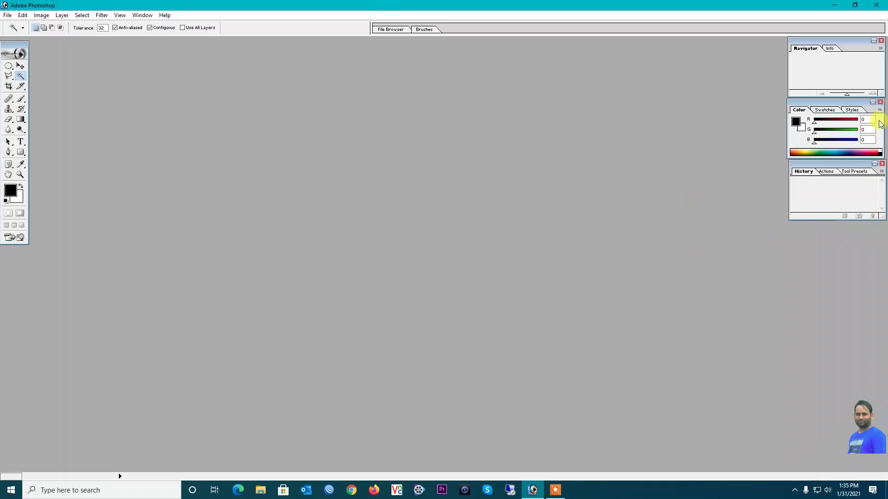
pyautogui.click(880, 104)
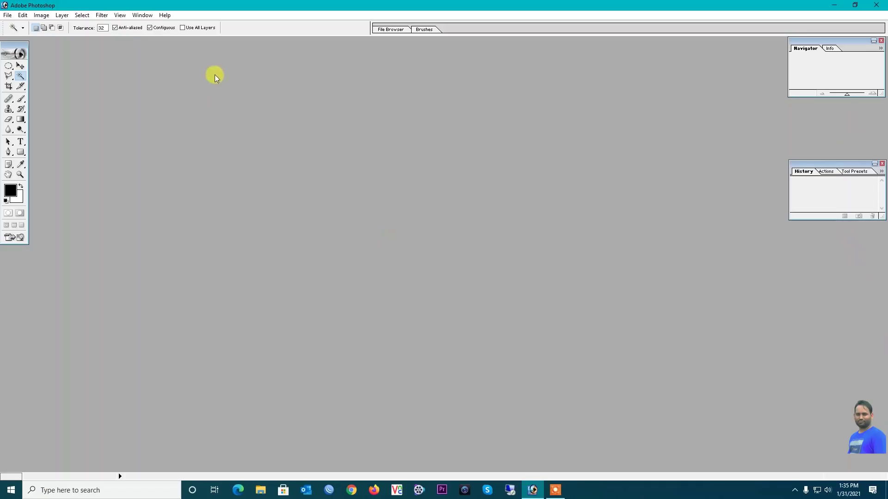
pyautogui.click(141, 15)
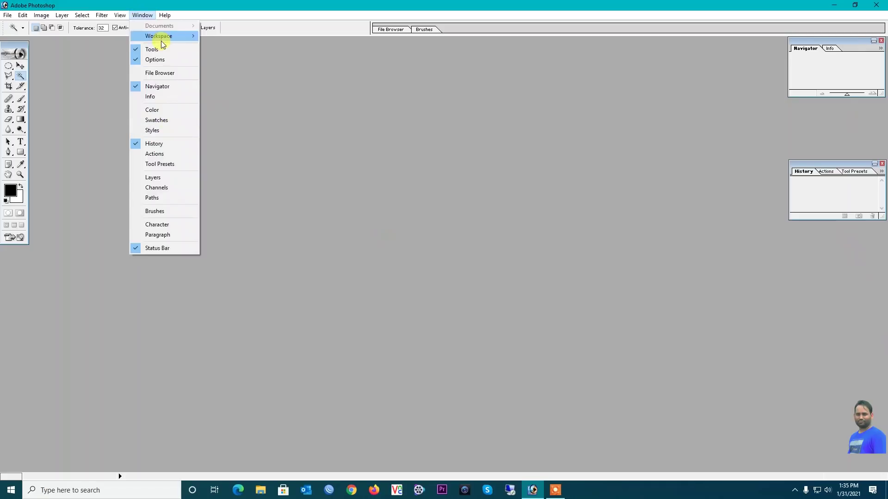
pyautogui.click(160, 109)
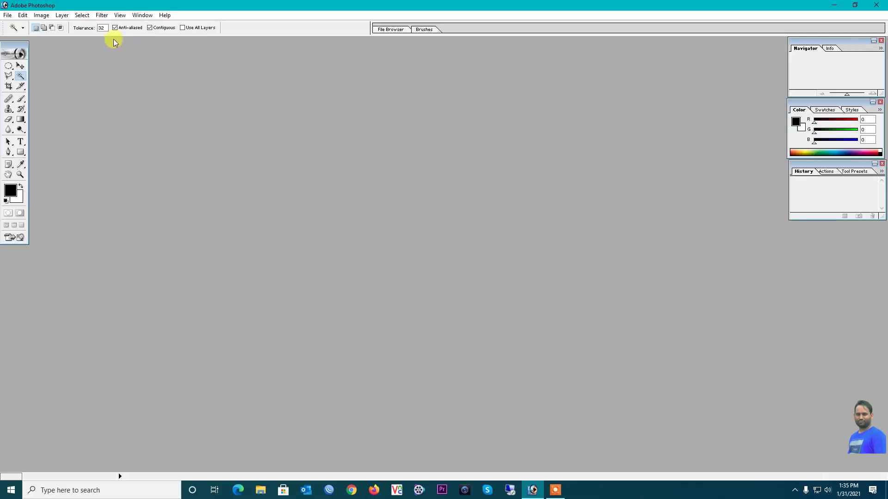
pyautogui.click(139, 16)
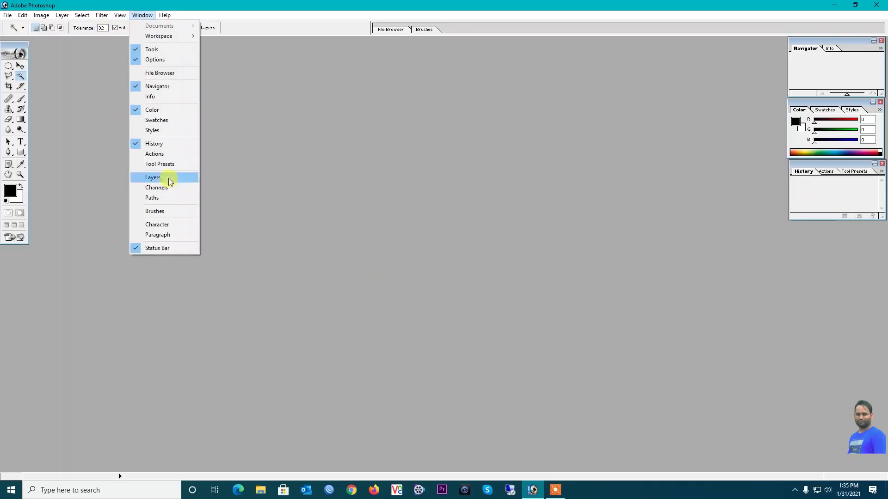
pyautogui.click(169, 179)
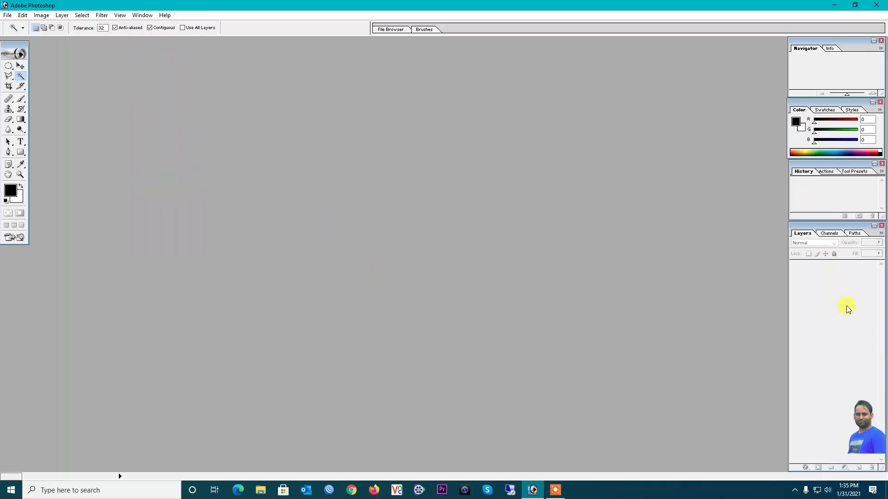
pyautogui.click(142, 15)
pyautogui.click(167, 48)
pyautogui.click(143, 14)
pyautogui.click(162, 60)
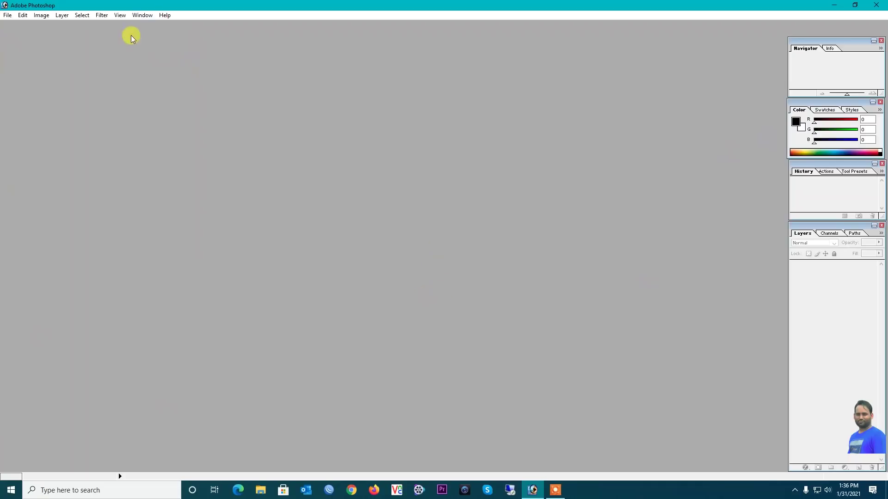
pyautogui.click(141, 16)
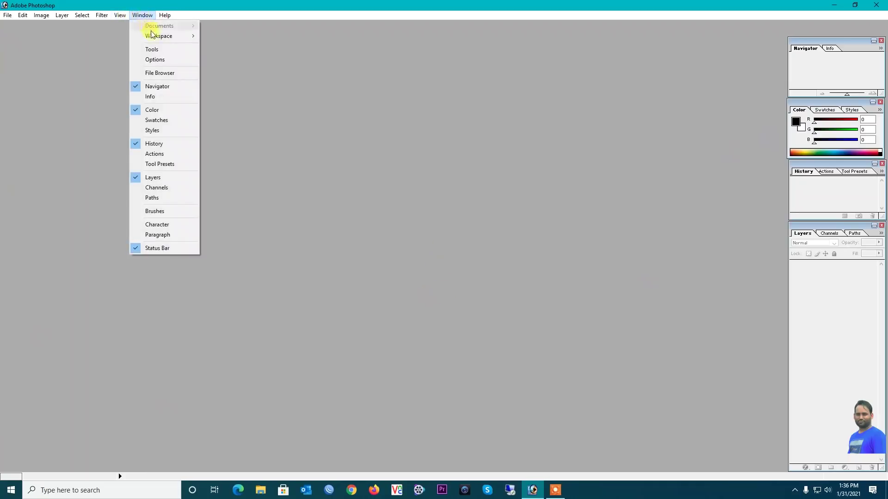
pyautogui.click(155, 49)
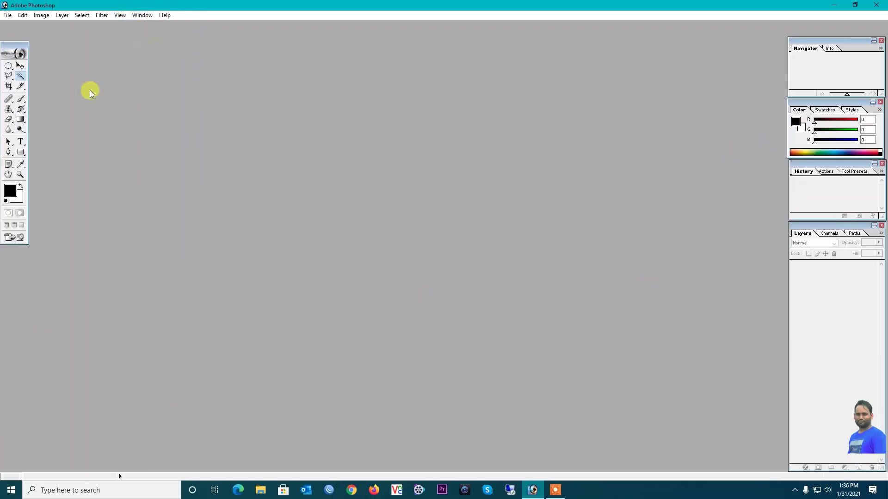
pyautogui.click(134, 15)
pyautogui.click(151, 59)
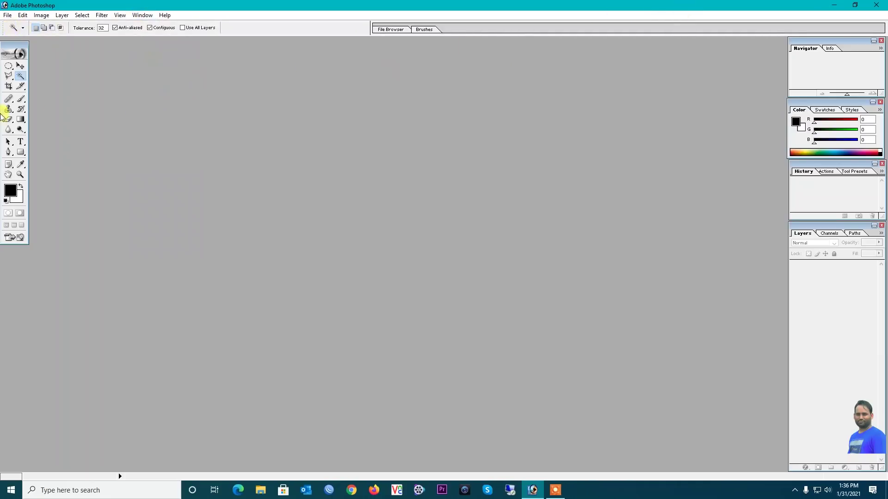
pyautogui.click(8, 77)
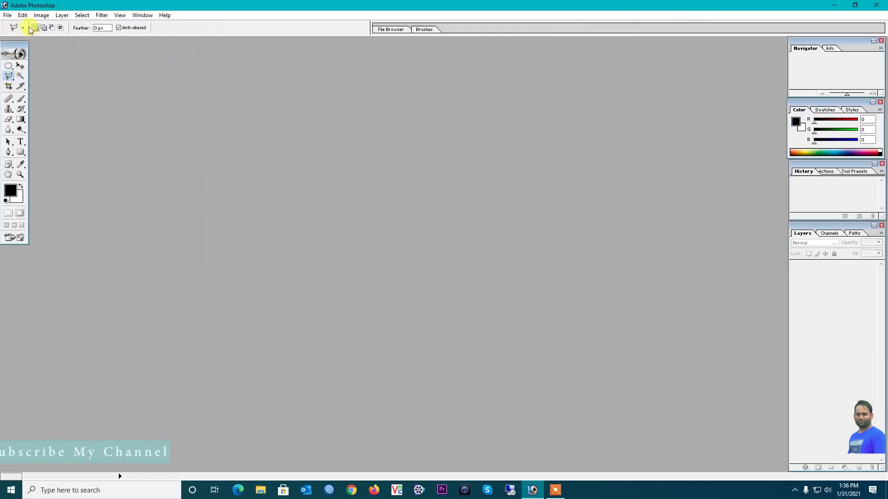
pyautogui.click(20, 75)
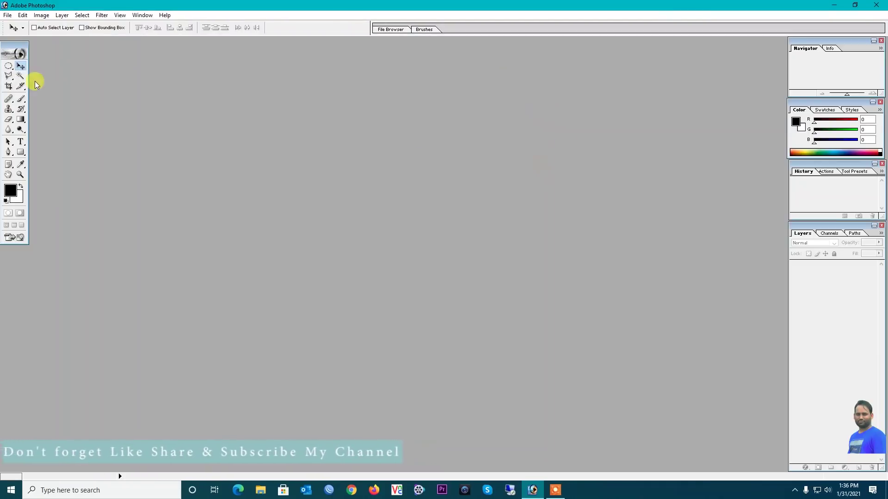
pyautogui.click(137, 17)
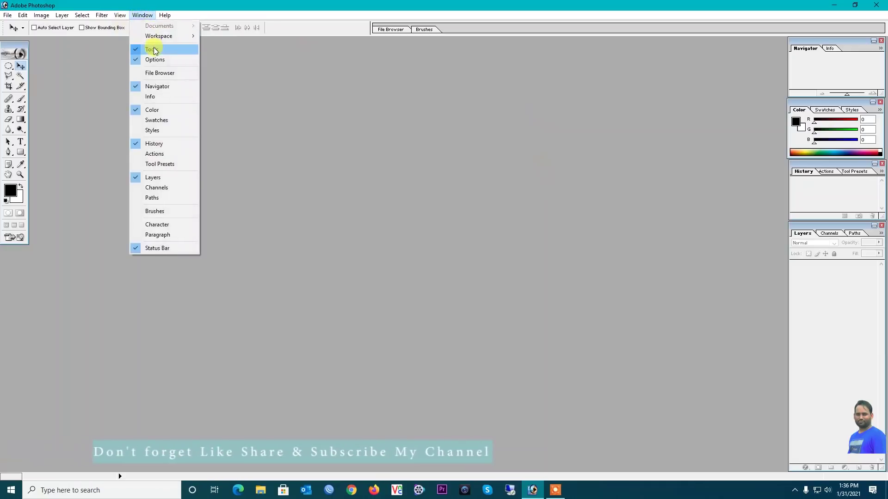
# - Close the Navigator and Color palettes, then use Workspace > Reset Palette Locations
pyautogui.click(152, 48)
pyautogui.click(880, 40)
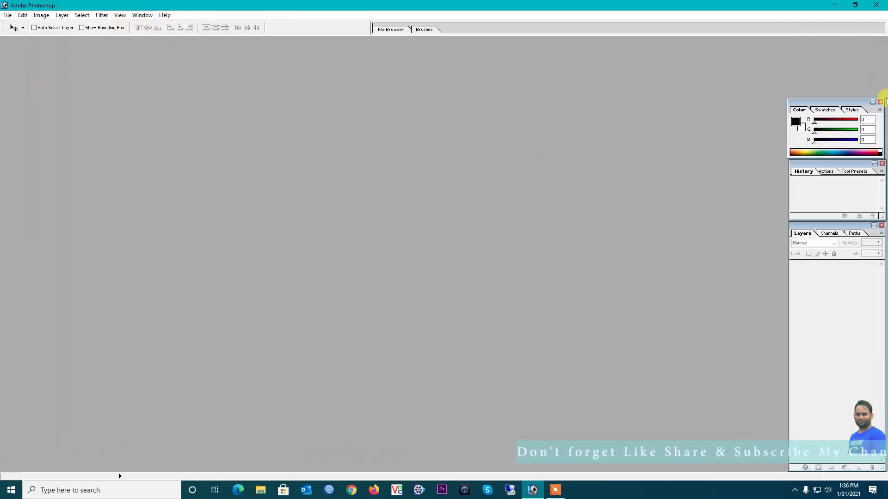
pyautogui.click(880, 102)
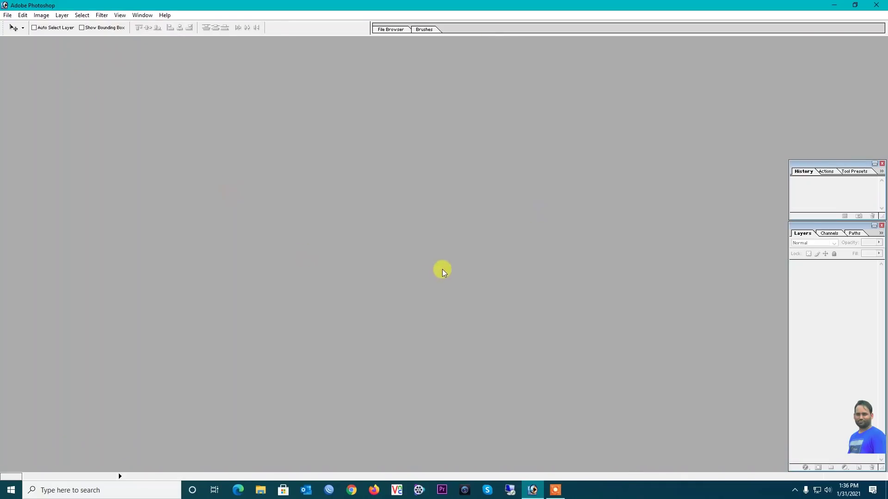
pyautogui.click(140, 17)
pyautogui.moveTo(159, 37)
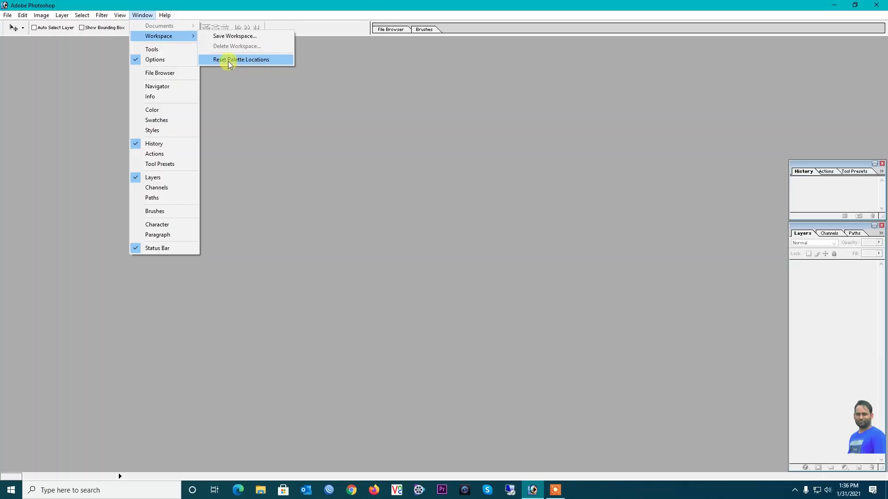
pyautogui.click(261, 61)
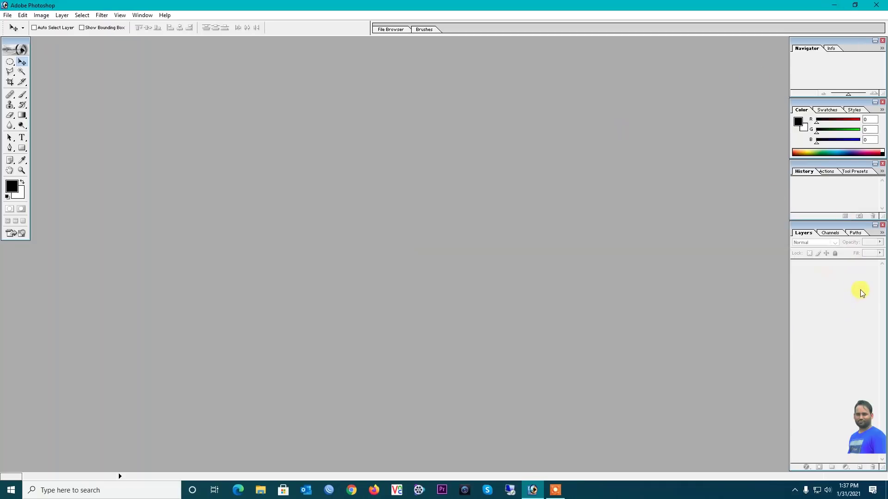
pyautogui.click(7, 16)
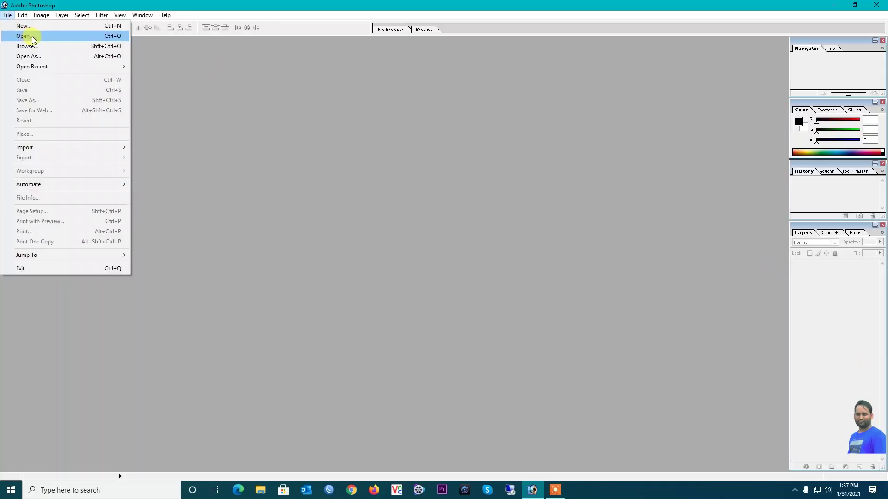
# - Open single.jpg from folder G, then close and reopen it while retrying
pyautogui.click(32, 36)
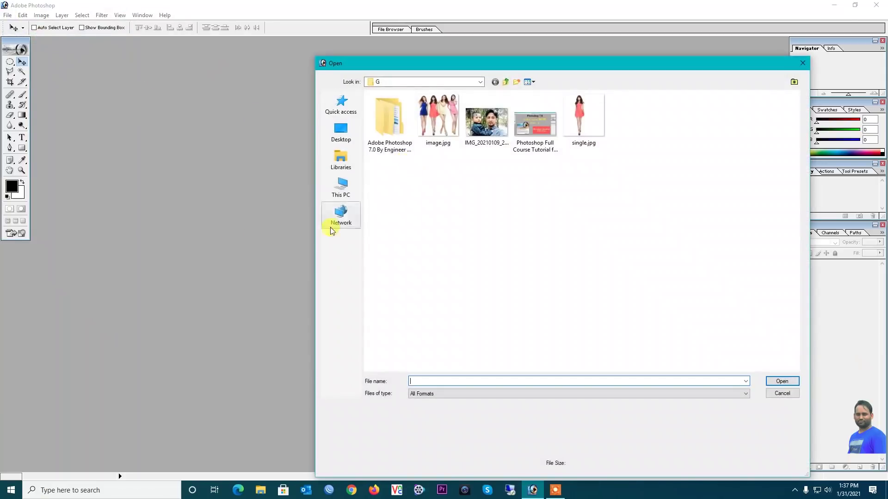
pyautogui.doubleClick(582, 120)
pyautogui.moveTo(180, 47); pyautogui.dragTo(431, 85)
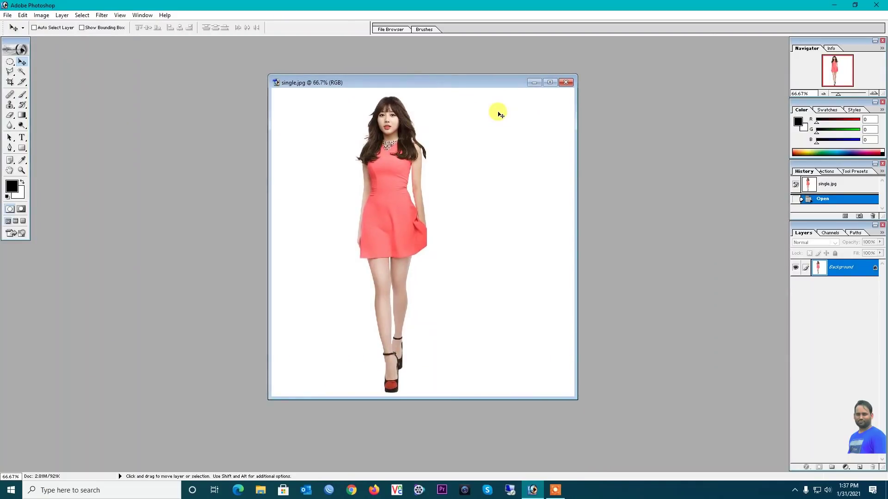
pyautogui.click(565, 82)
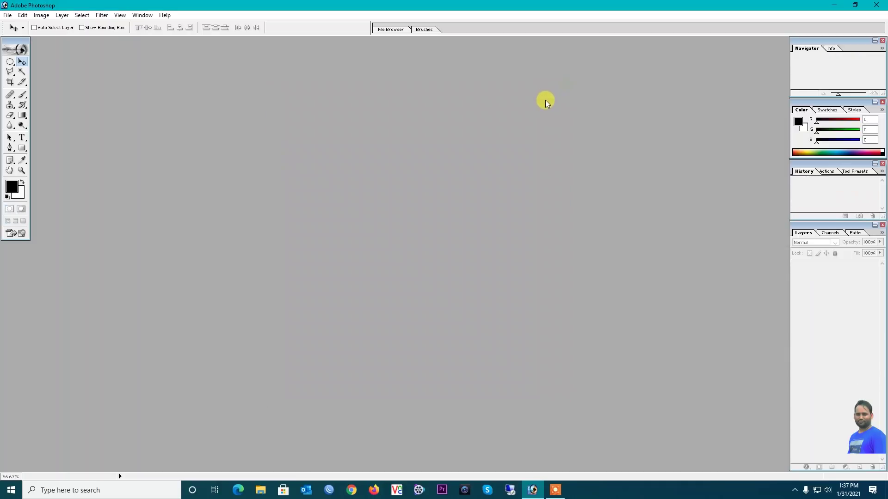
pyautogui.doubleClick(545, 100)
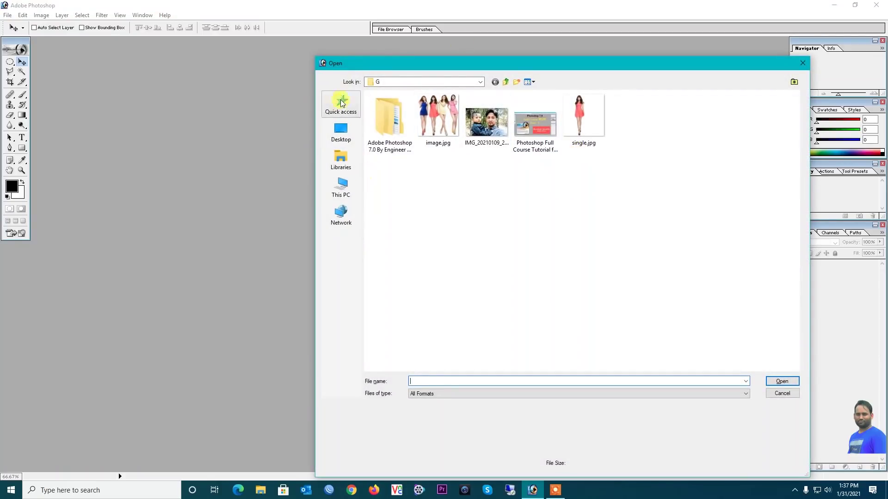
pyautogui.doubleClick(585, 121)
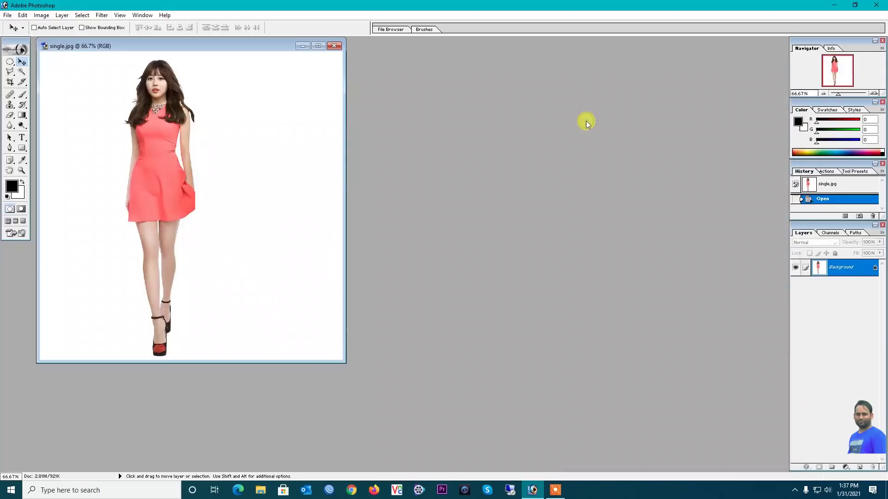
pyautogui.click(334, 45)
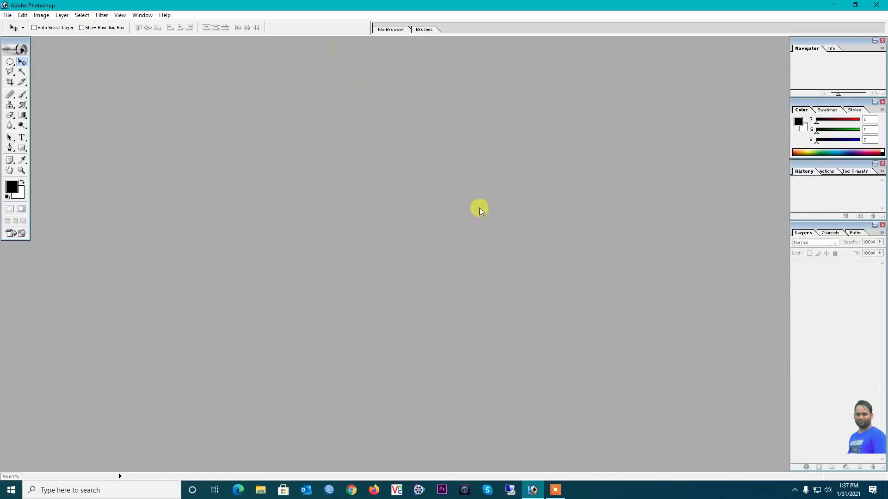
# - Reopen single.jpg with Ctrl+O and drag its window toward the left of the workspace
pyautogui.hotkey('ctrl', 'o')
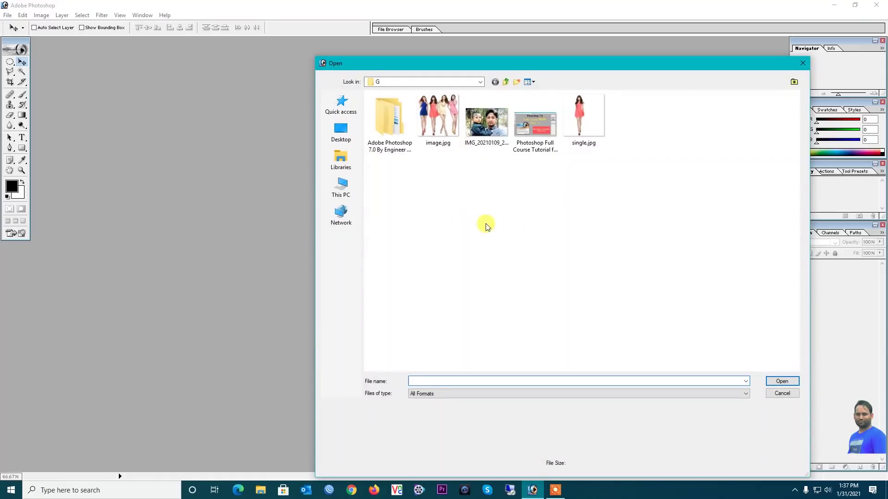
pyautogui.doubleClick(578, 121)
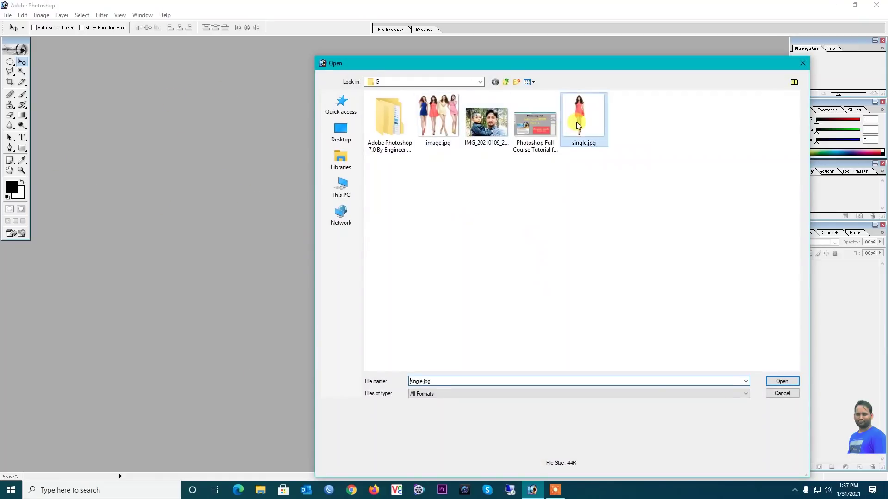
pyautogui.moveTo(197, 50); pyautogui.dragTo(466, 82)
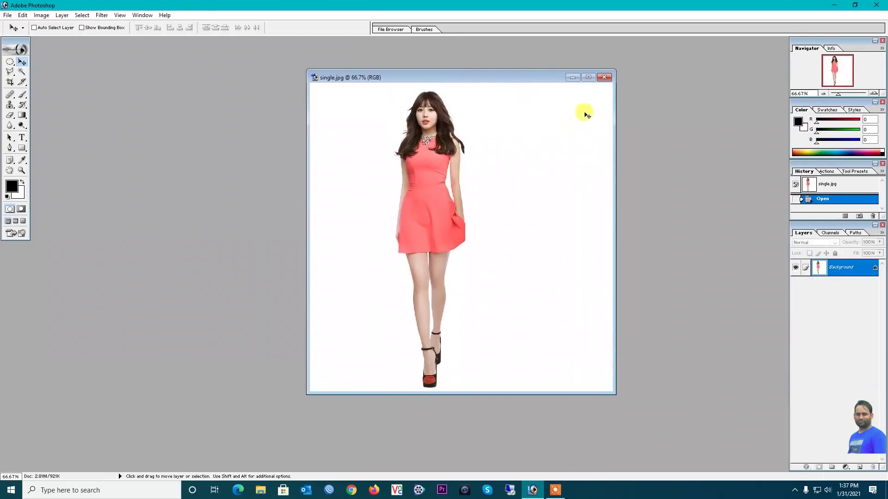
pyautogui.moveTo(564, 77); pyautogui.dragTo(380, 61)
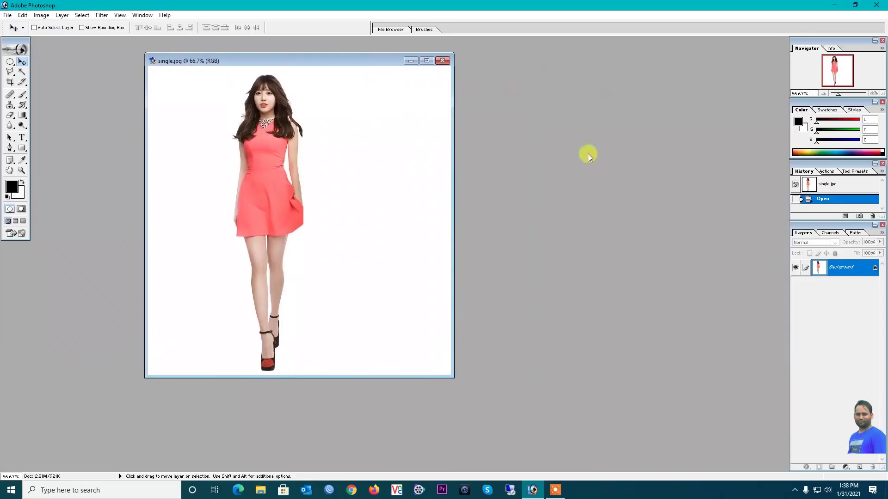
# - Open the File menu to begin a new document
pyautogui.click(8, 15)
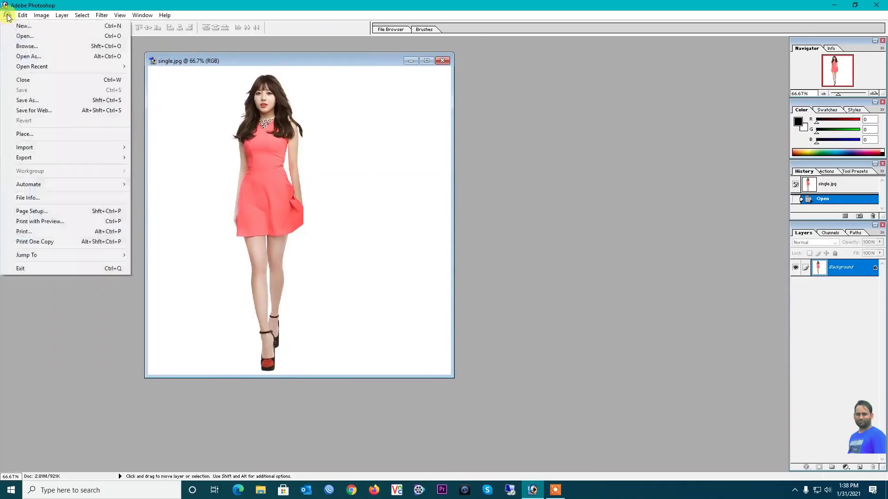
pyautogui.click(38, 31)
pyautogui.moveTo(476, 165); pyautogui.dragTo(617, 80)
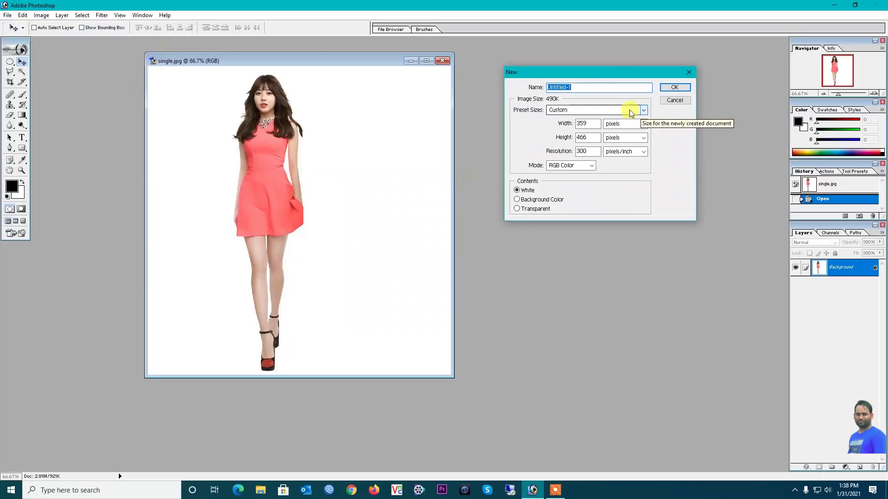
pyautogui.click(644, 112)
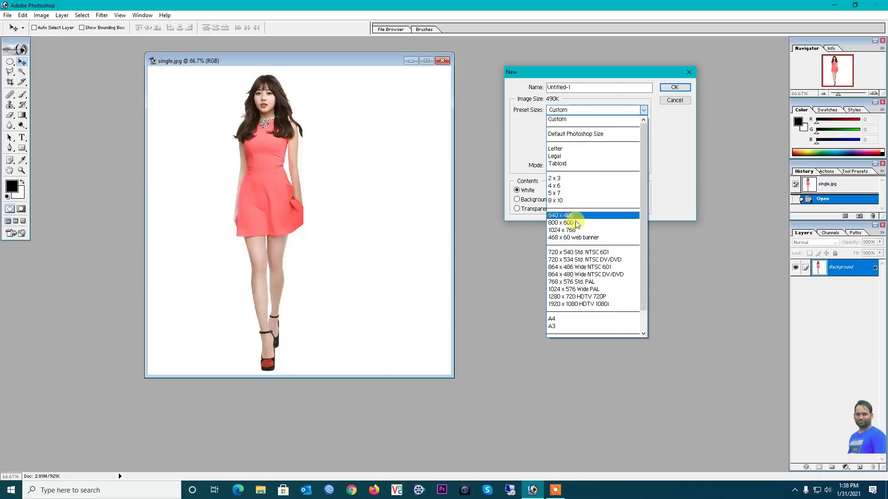
pyautogui.click(564, 320)
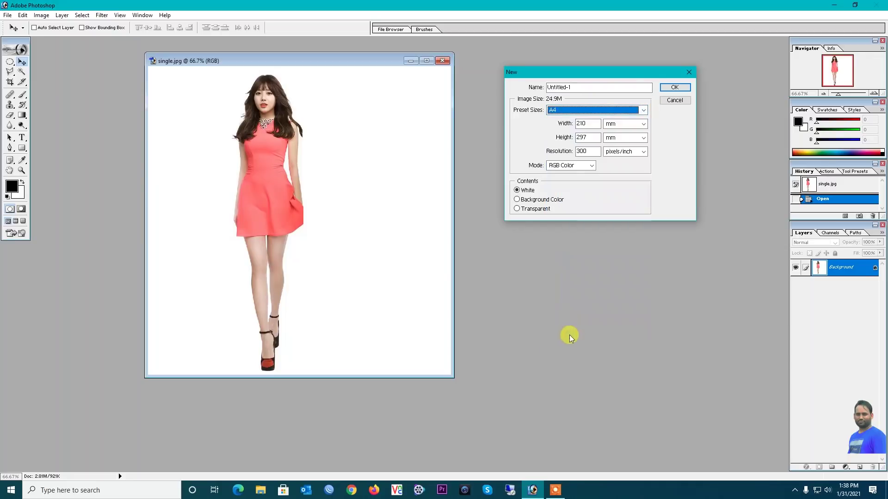
pyautogui.click(673, 88)
pyautogui.moveTo(190, 54); pyautogui.dragTo(589, 54)
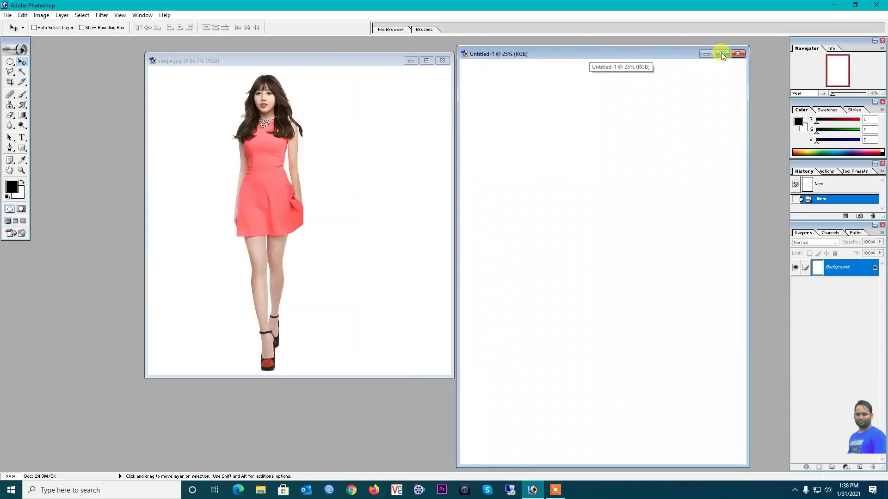
pyautogui.click(736, 53)
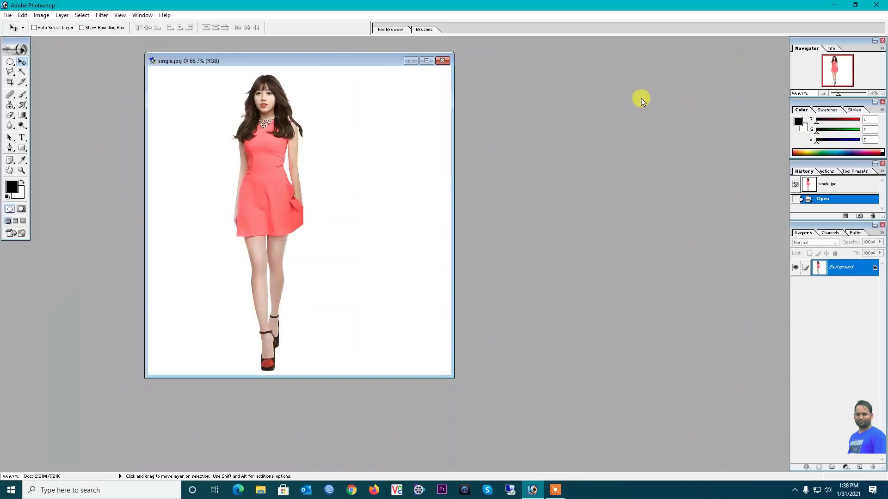
pyautogui.hotkey('ctrl', 'n')
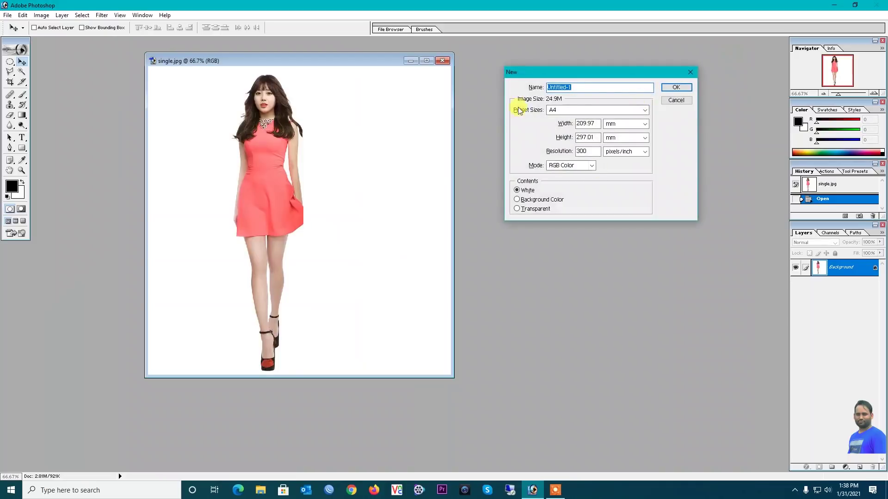
pyautogui.click(644, 110)
pyautogui.click(644, 112)
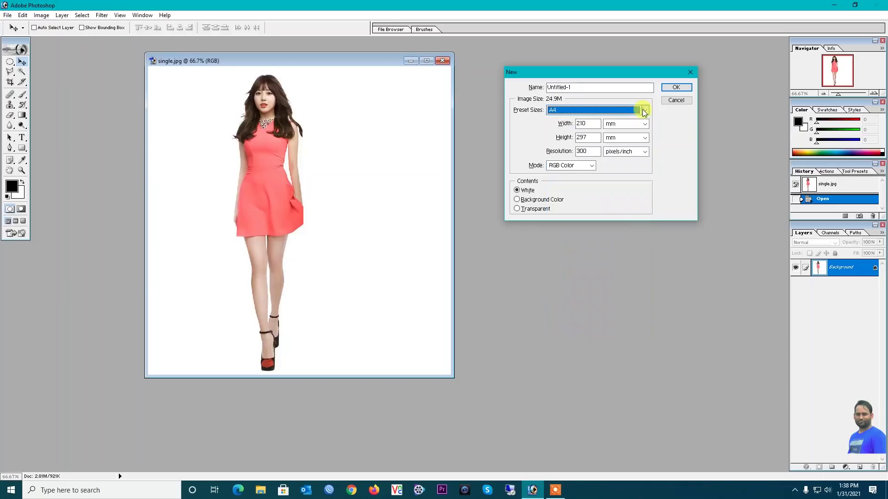
pyautogui.doubleClick(593, 123)
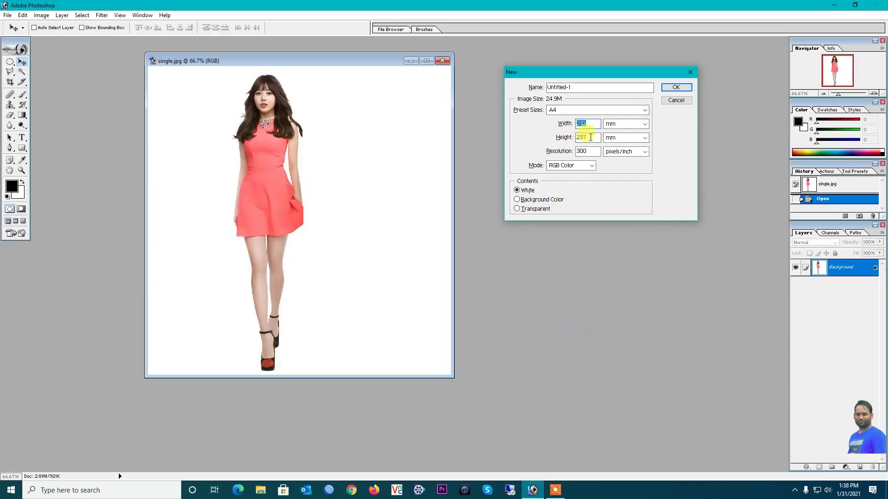
pyautogui.click(643, 125)
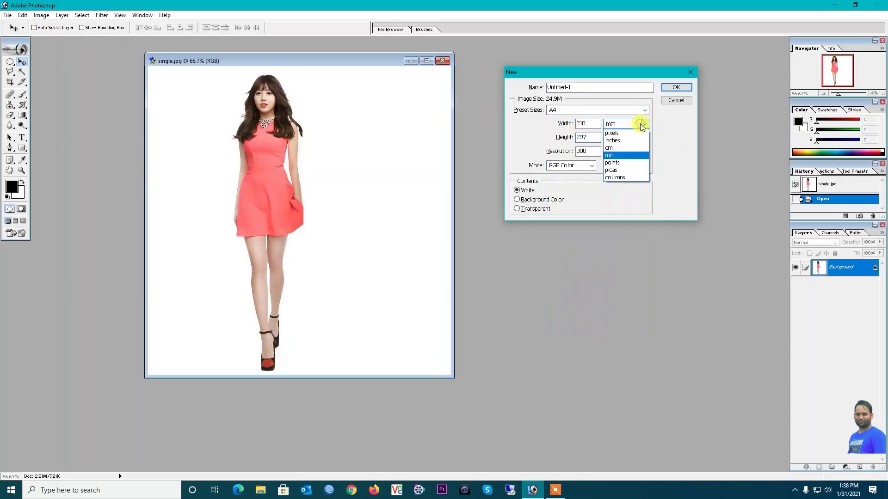
pyautogui.click(621, 140)
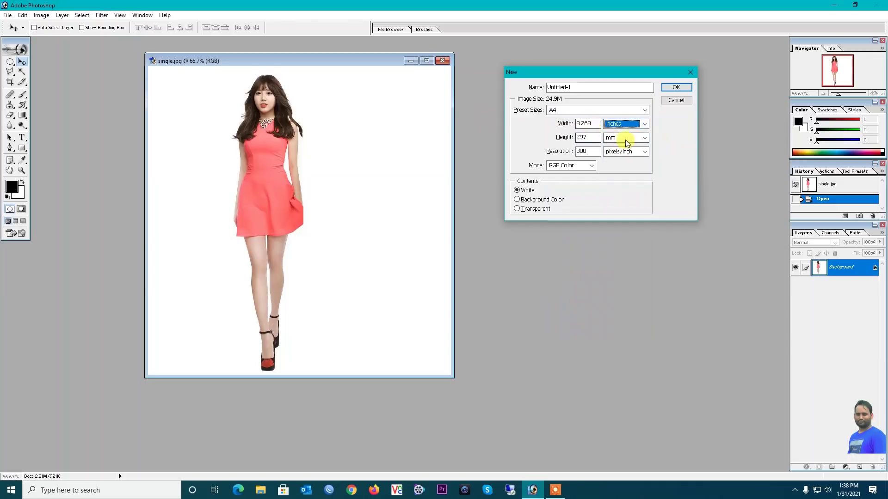
pyautogui.click(631, 137)
pyautogui.click(620, 155)
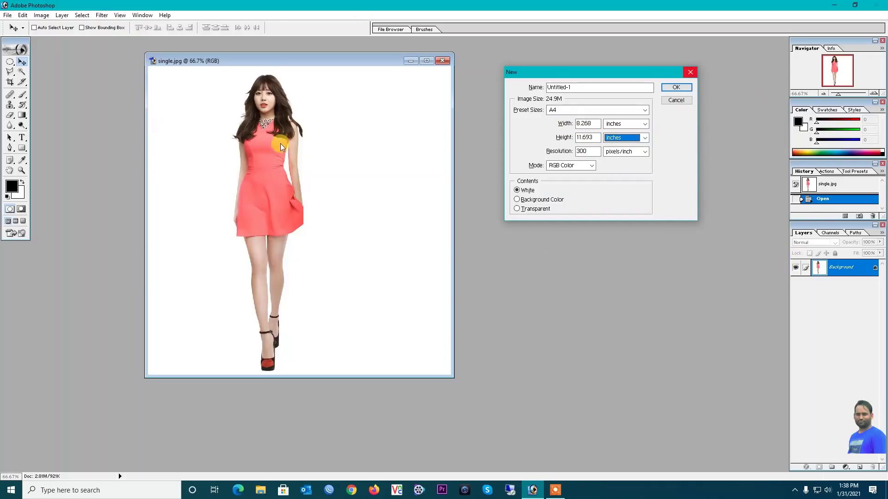
pyautogui.moveTo(550, 67); pyautogui.dragTo(534, 57)
pyautogui.press('Escape')
pyautogui.moveTo(274, 62)
pyautogui.mouseDown()
pyautogui.moveTo(315, 62)
pyautogui.moveTo(305, 63)
pyautogui.mouseUp()
pyautogui.click(305, 208)
pyautogui.click(452, 189)
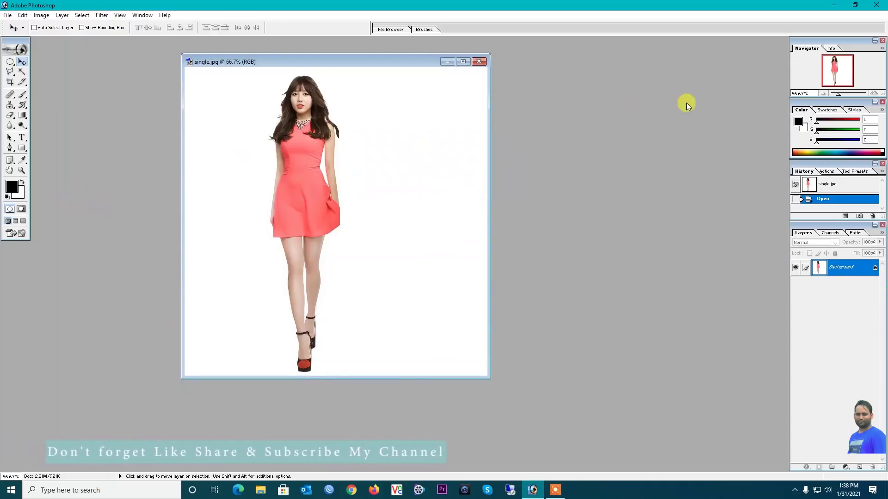
pyautogui.moveTo(278, 63); pyautogui.dragTo(361, 56)
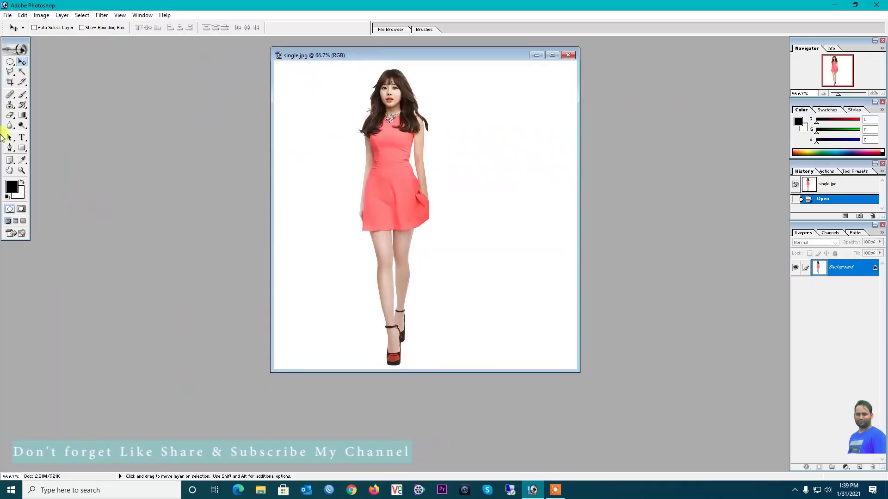
pyautogui.doubleClick(398, 55)
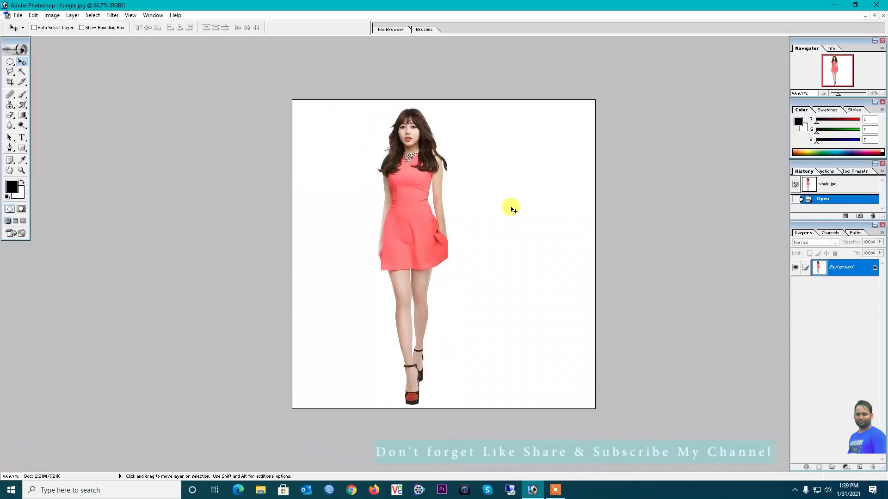
pyautogui.hotkey('ctrl', 'space')
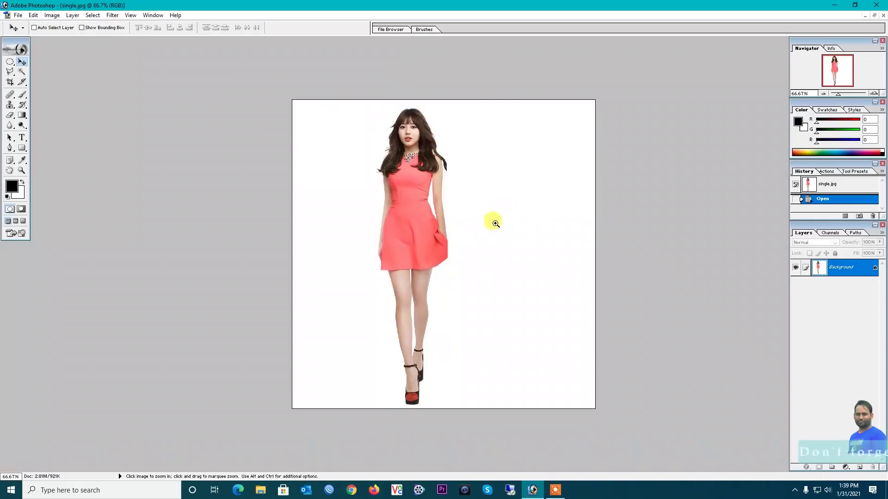
pyautogui.click(484, 226)
pyautogui.click(484, 226)
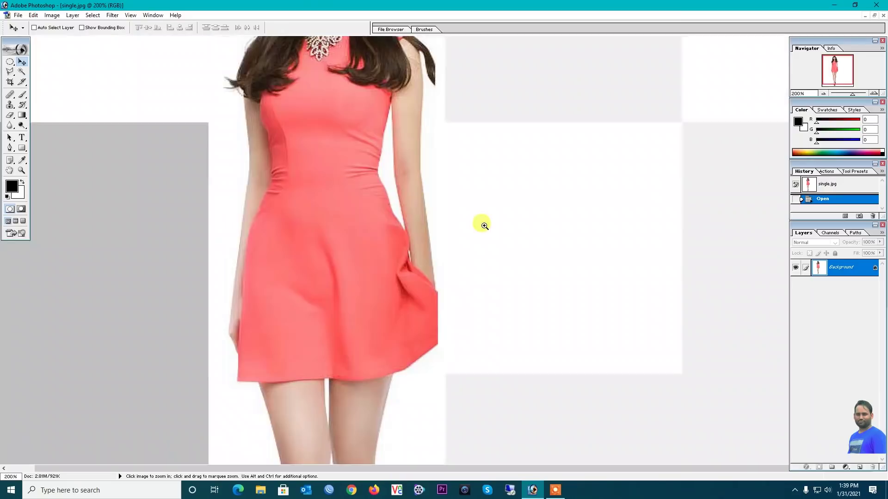
pyautogui.click(481, 225)
pyautogui.moveTo(384, 224); pyautogui.dragTo(392, 278)
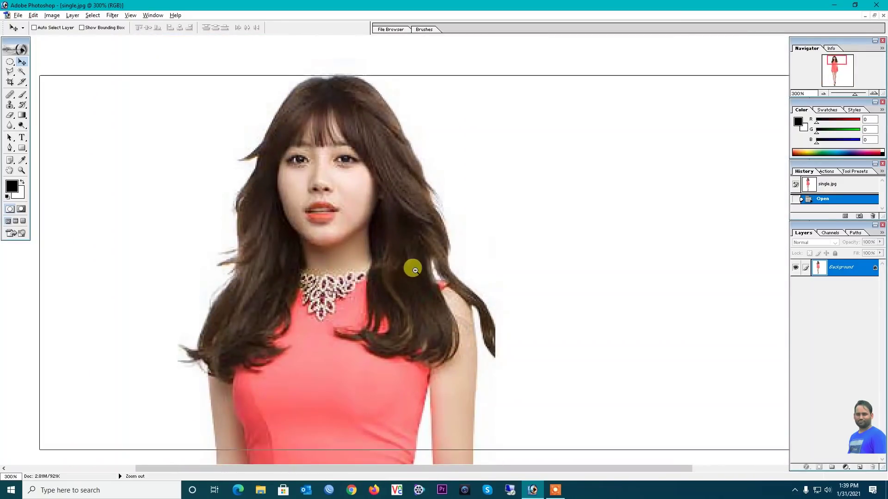
pyautogui.keyDown('alt'); pyautogui.click(410, 266); pyautogui.keyUp('alt')
pyautogui.keyDown('alt'); pyautogui.click(415, 271); pyautogui.keyUp('alt')
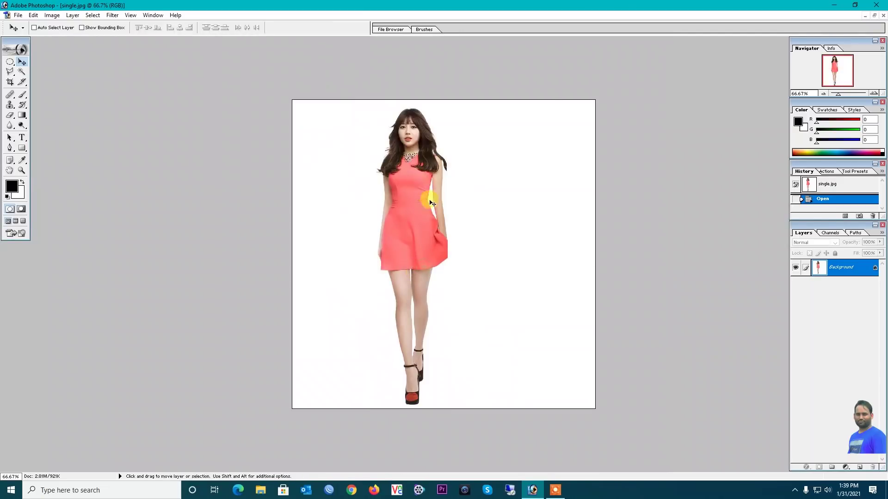
pyautogui.keyDown('ctrl'); pyautogui.click(434, 239); pyautogui.keyUp('ctrl')
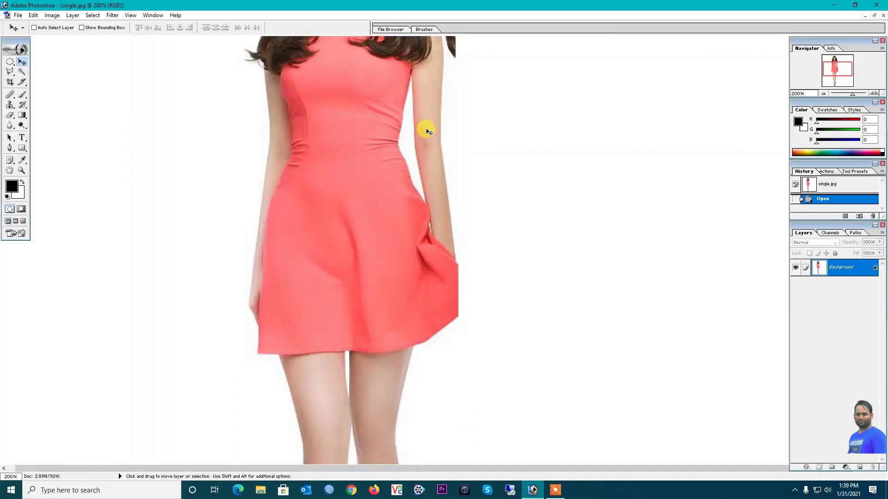
pyautogui.press('space')
pyautogui.scroll(2, 475, 151)
pyautogui.scroll(3, 480, 182)
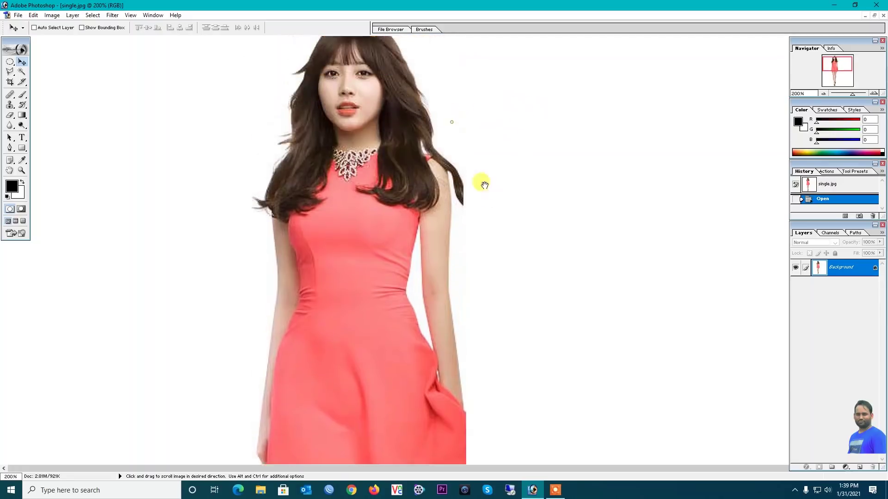
pyautogui.scroll(2, 410, 174)
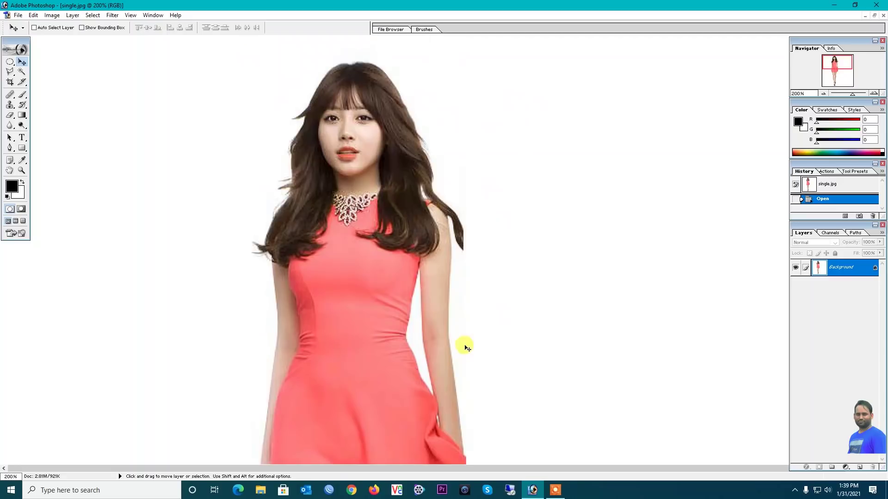
pyautogui.scroll(-5, 396, 254)
pyautogui.moveTo(366, 278)
pyautogui.mouseDown()
pyautogui.moveTo(365, 251)
pyautogui.moveTo(423, 340)
pyautogui.mouseUp()
pyautogui.moveTo(174, 188)
pyautogui.mouseDown()
pyautogui.moveTo(341, 236)
pyautogui.moveTo(331, 293)
pyautogui.moveTo(348, 259)
pyautogui.mouseUp()
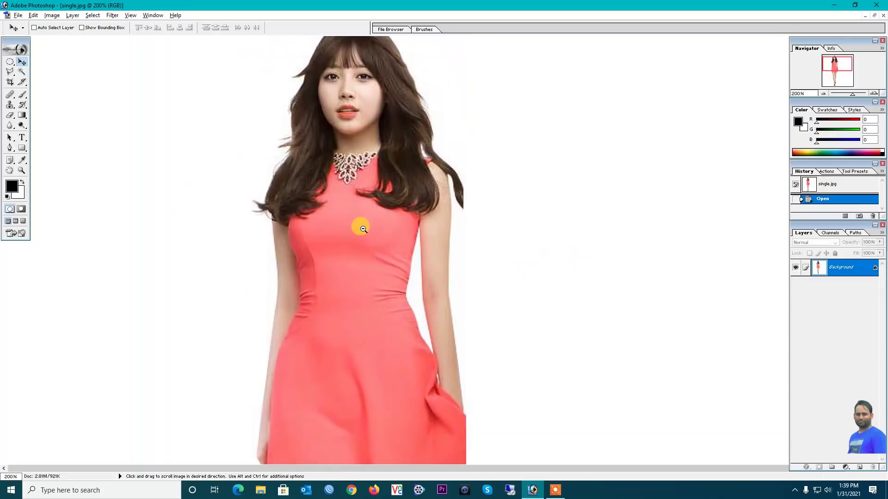
pyautogui.hotkey('ctrl', '-')
pyautogui.hotkey('ctrl', '-')
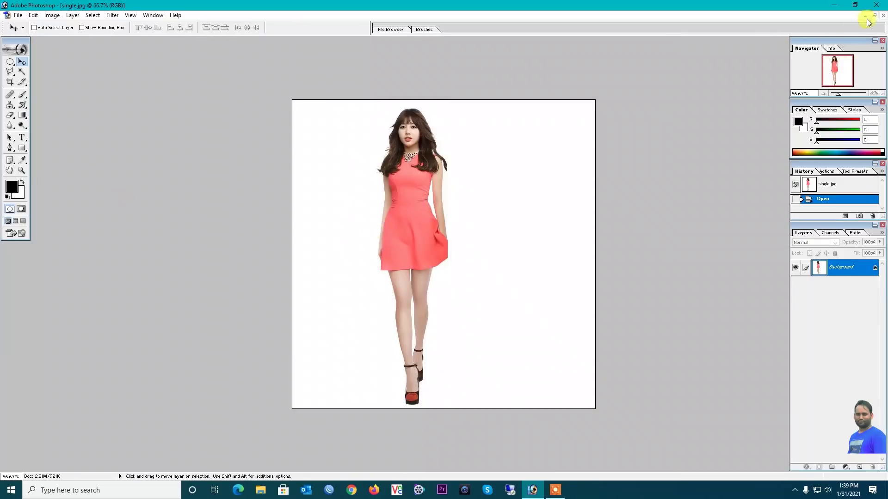
pyautogui.click(874, 16)
pyautogui.click(8, 15)
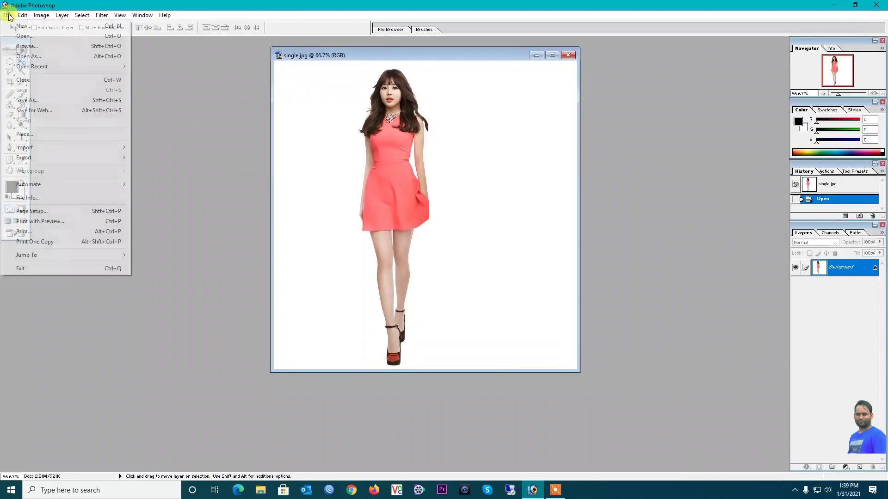
# - Create a new blank document using the 4 x 6 preset size
pyautogui.click(35, 27)
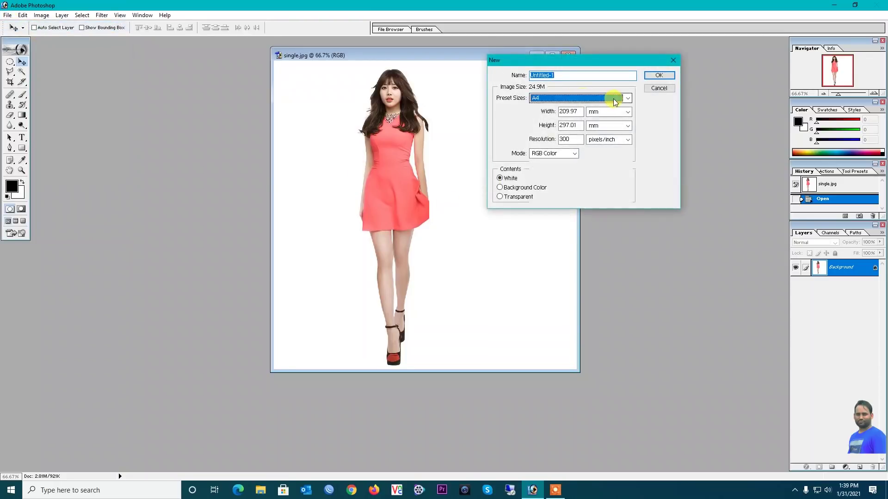
pyautogui.click(613, 98)
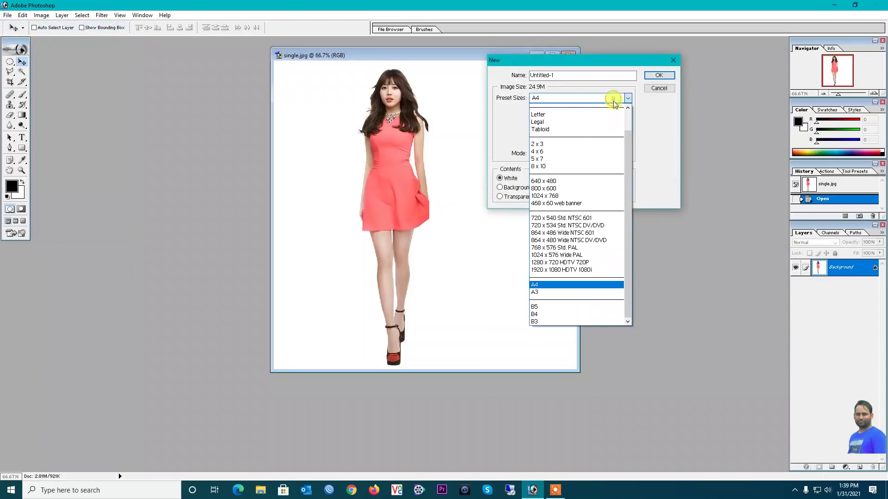
pyautogui.click(562, 150)
pyautogui.click(656, 75)
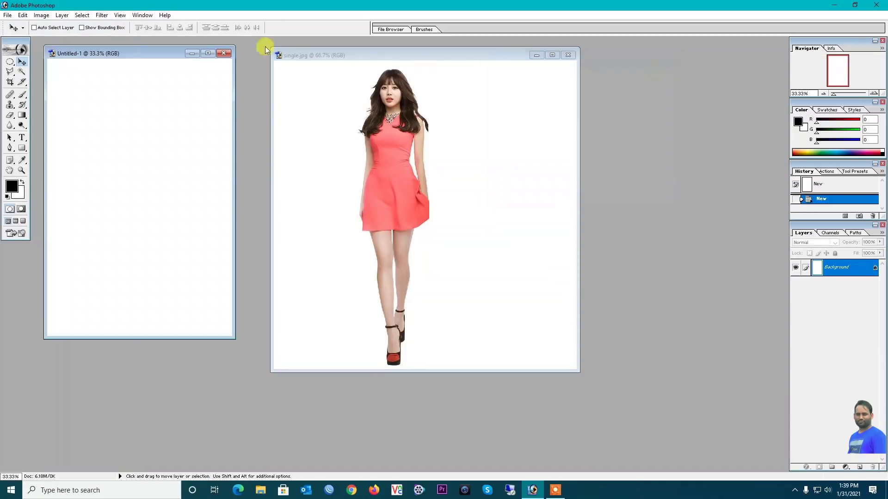
# - Arrange the woman photo on the left and enlarge the new document window beside it
pyautogui.moveTo(93, 64); pyautogui.dragTo(563, 80)
pyautogui.click(399, 57)
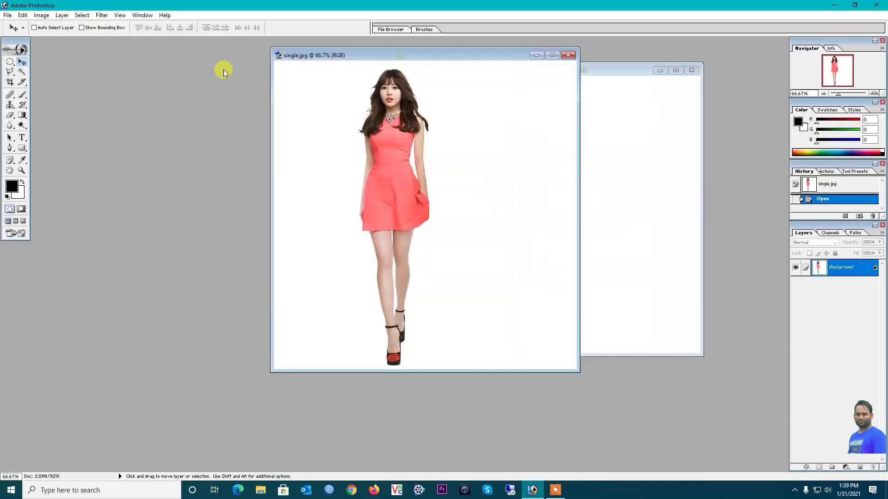
pyautogui.moveTo(366, 62); pyautogui.dragTo(194, 63)
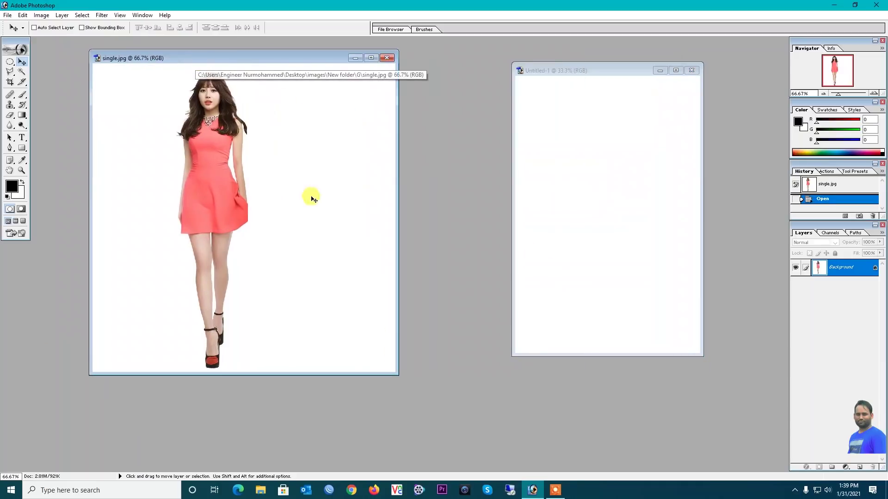
pyautogui.click(544, 71)
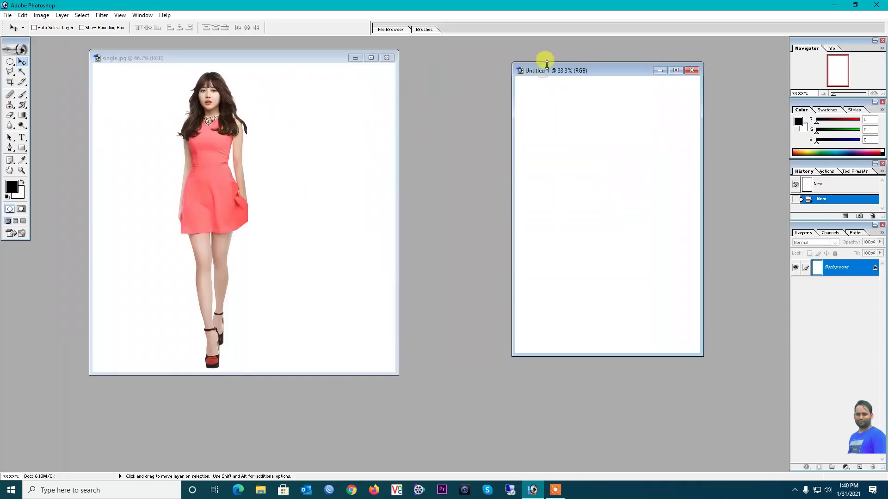
pyautogui.moveTo(542, 69); pyautogui.dragTo(468, 54)
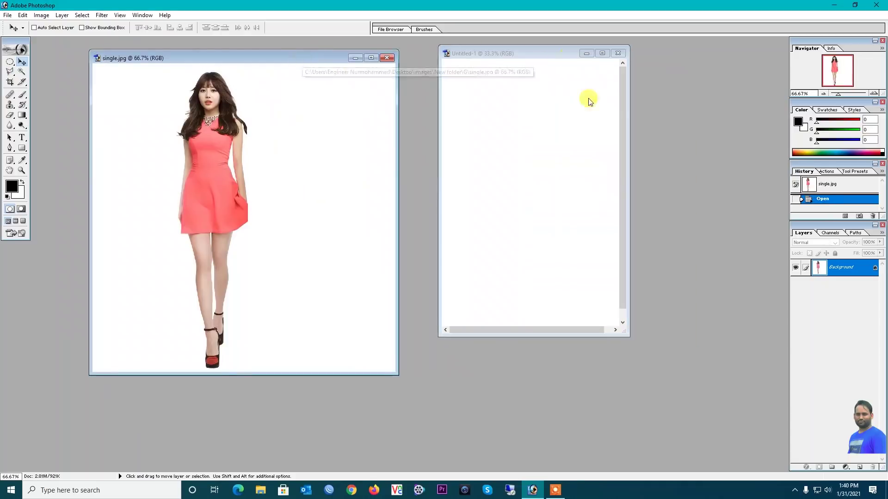
pyautogui.moveTo(628, 336); pyautogui.dragTo(715, 388)
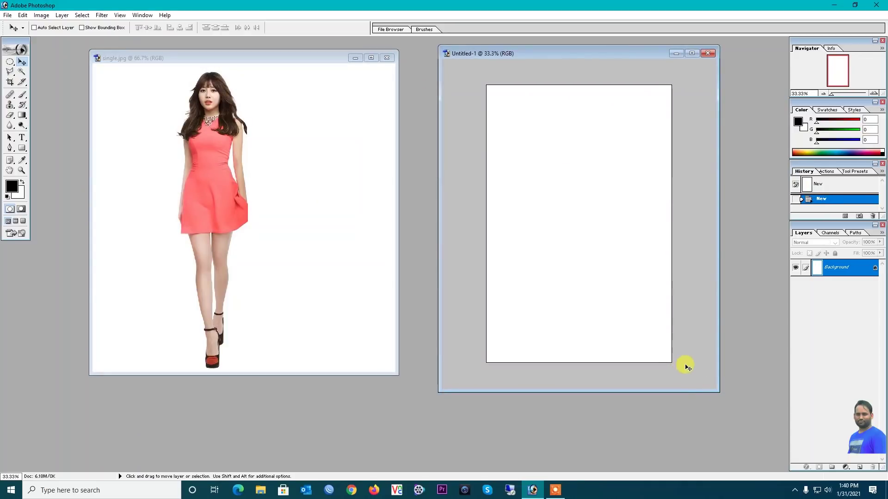
pyautogui.click(10, 63)
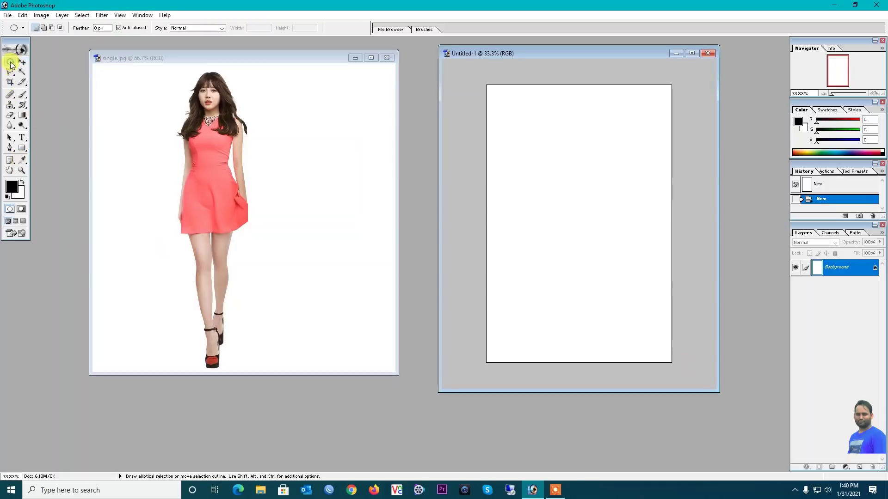
# - Draw an oval selection around the woman and drag a copy near the top of the new canvas
pyautogui.click(154, 75)
pyautogui.moveTo(152, 70); pyautogui.dragTo(284, 233)
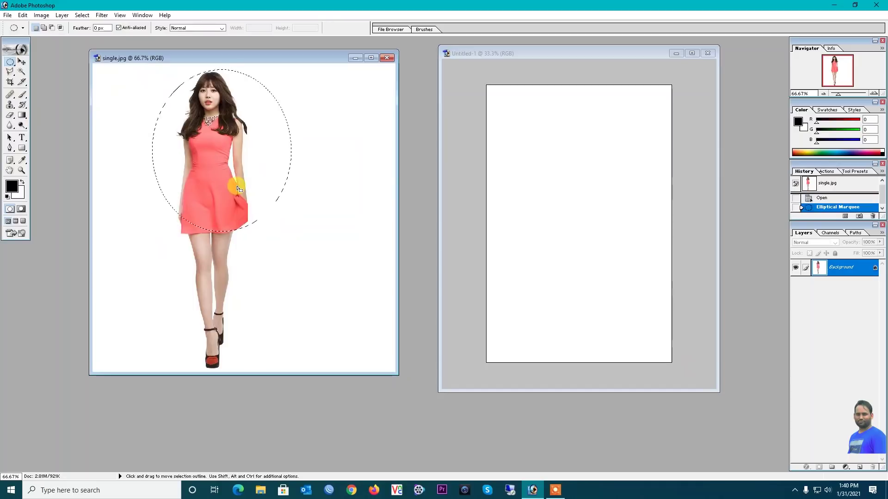
pyautogui.moveTo(229, 188); pyautogui.dragTo(228, 187)
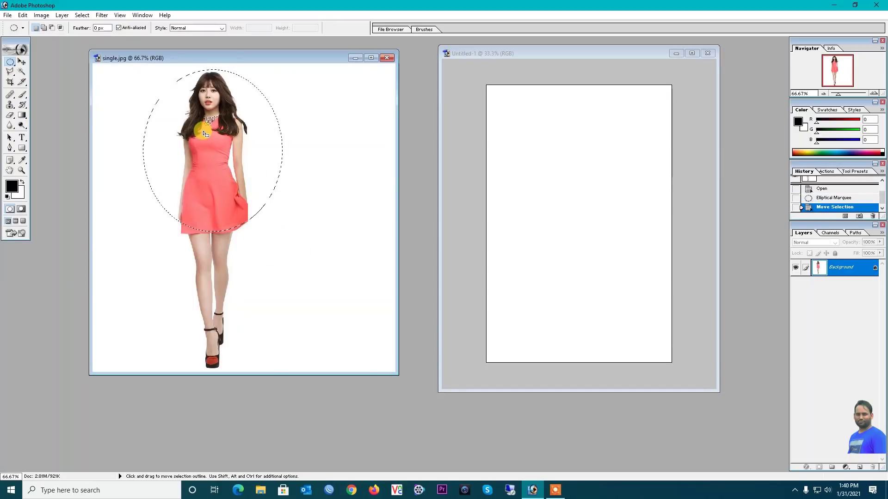
pyautogui.press('ctrl')
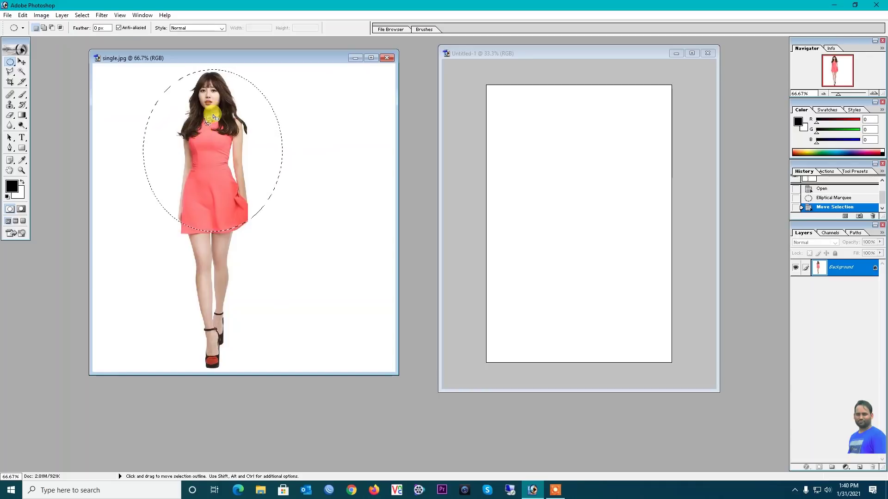
pyautogui.click(22, 62)
pyautogui.moveTo(198, 148)
pyautogui.mouseDown()
pyautogui.moveTo(586, 188)
pyautogui.moveTo(568, 176)
pyautogui.mouseUp()
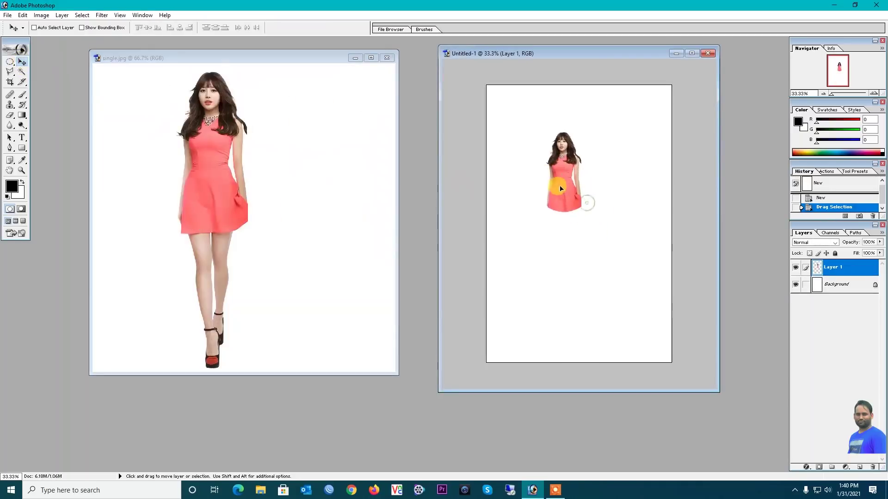
pyautogui.moveTo(571, 201); pyautogui.dragTo(575, 187)
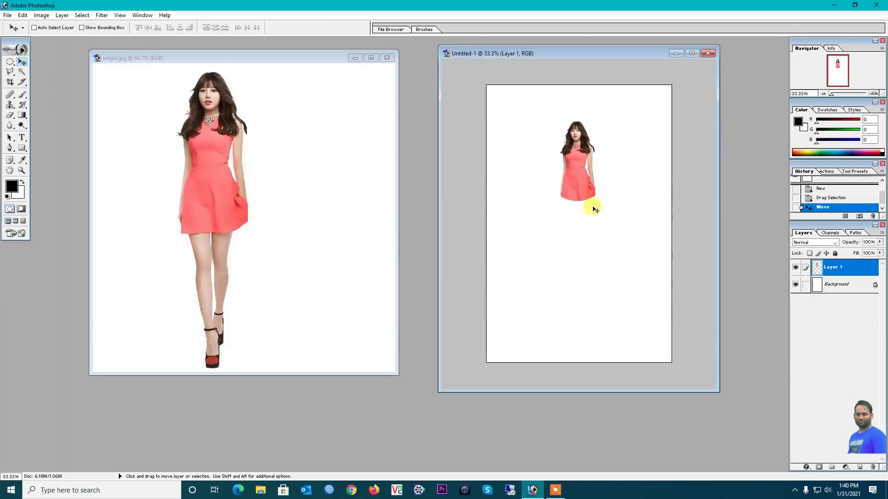
# - Move the Untitled-1 window up-left and put a Free Transform box around the woman
pyautogui.click(162, 139)
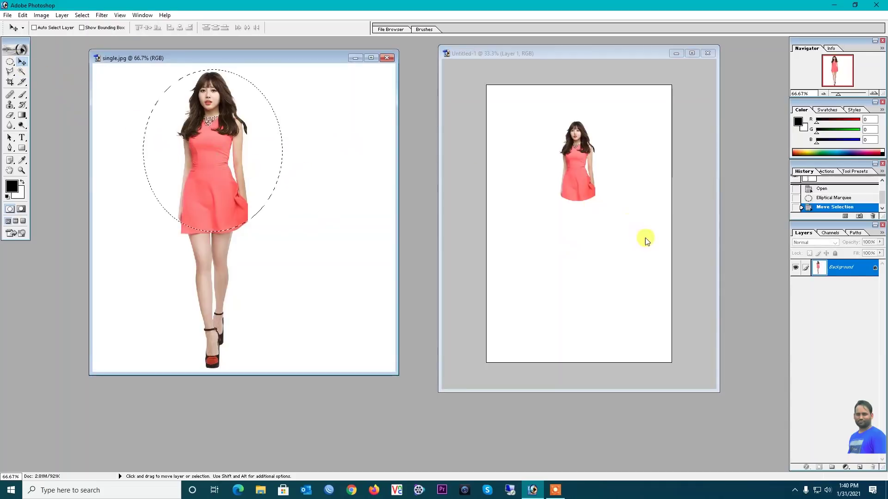
pyautogui.click(10, 62)
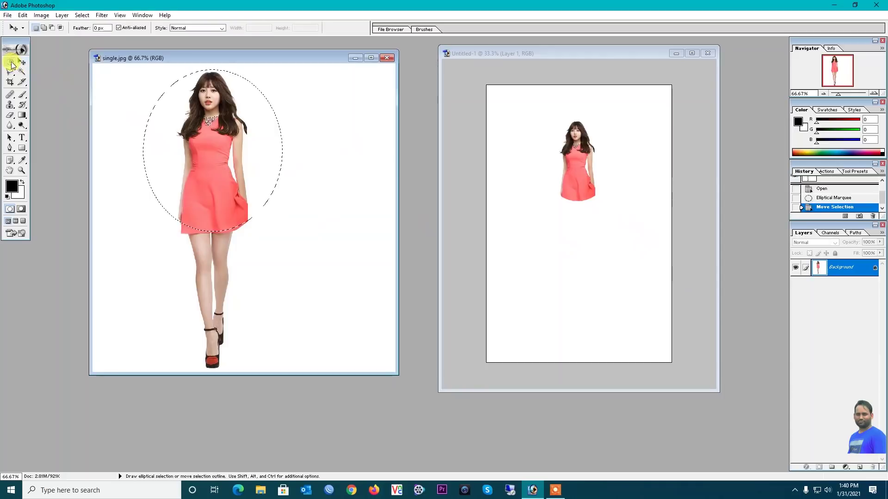
pyautogui.click(581, 169)
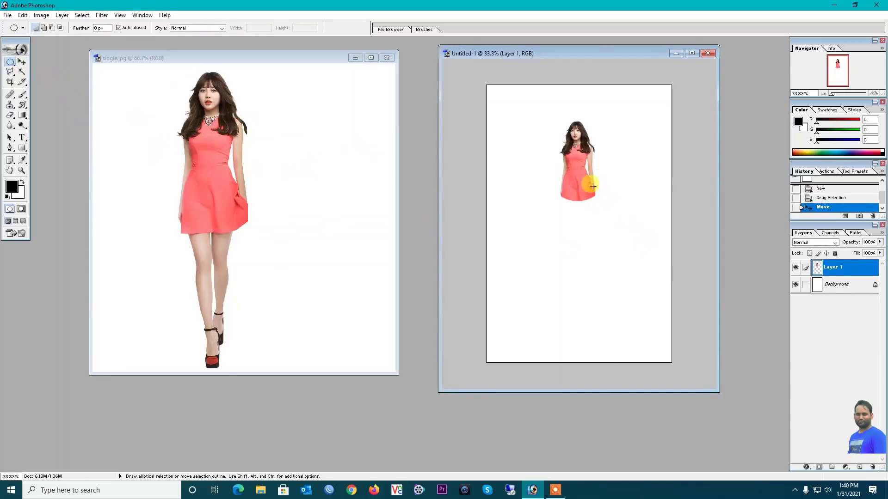
pyautogui.moveTo(561, 53); pyautogui.dragTo(450, 36)
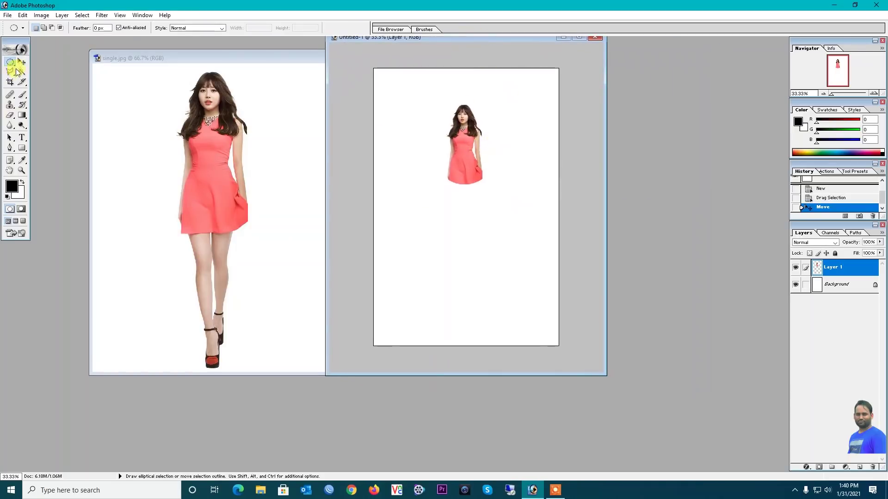
pyautogui.click(22, 62)
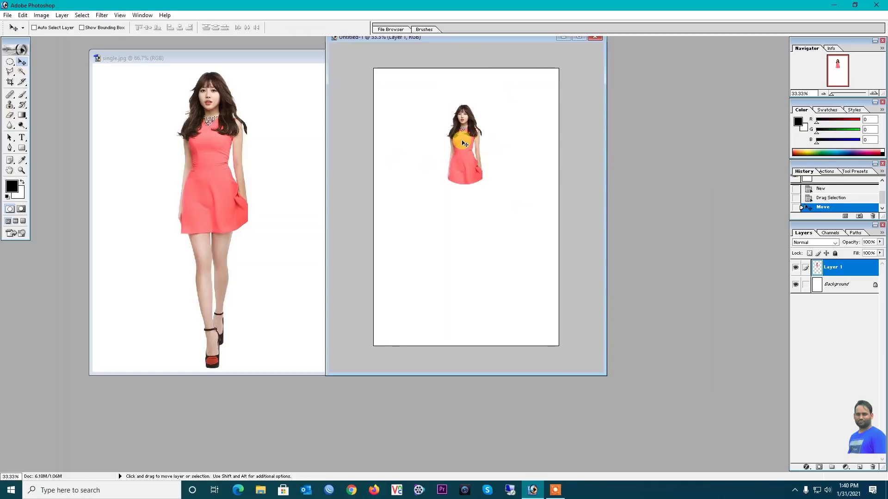
pyautogui.hotkey('ctrl', 't')
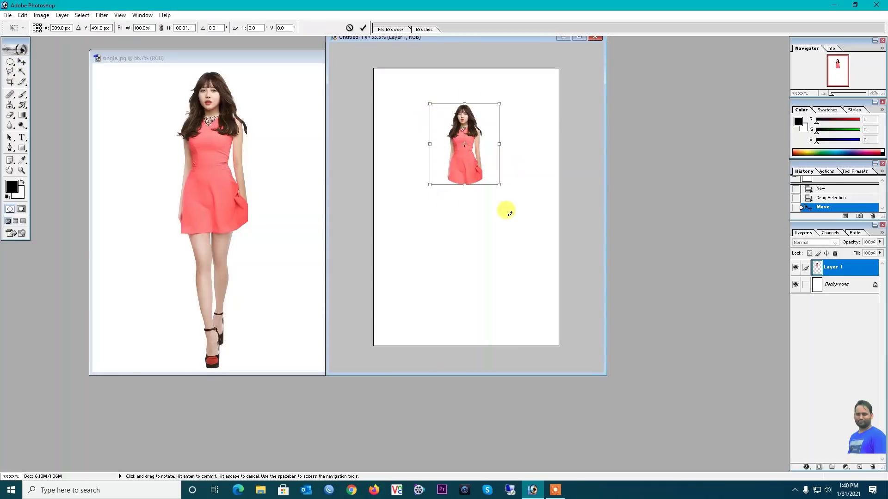
# - Scale the woman about 2.5 times, move her to the canvas bottom, and commit the transform
pyautogui.moveTo(468, 173); pyautogui.dragTo(413, 139)
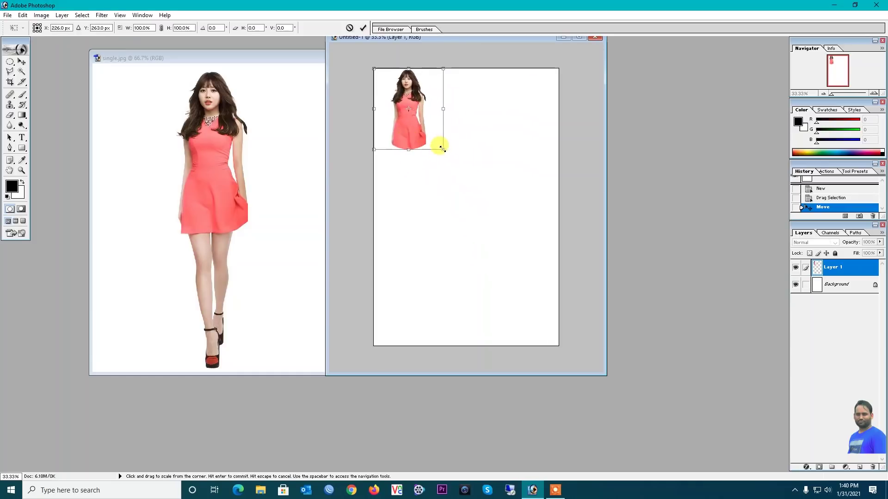
pyautogui.moveTo(443, 149); pyautogui.dragTo(548, 295)
pyautogui.moveTo(479, 223); pyautogui.dragTo(475, 297)
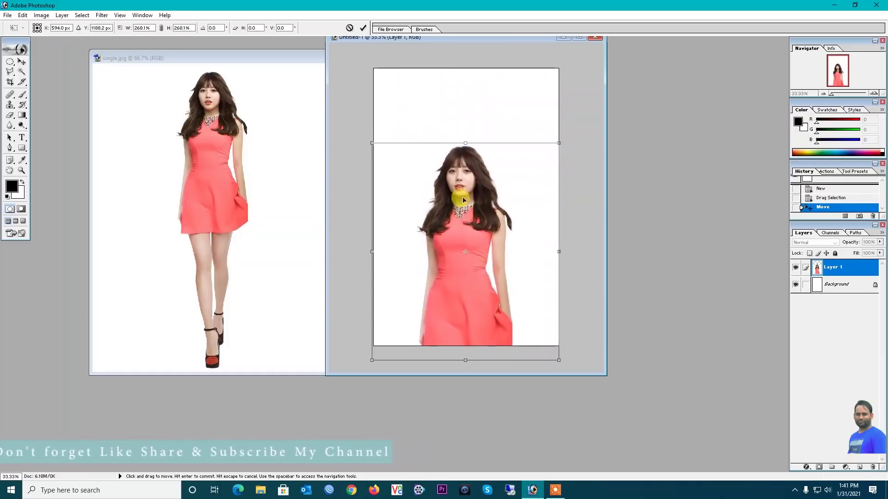
pyautogui.rightClick(461, 176)
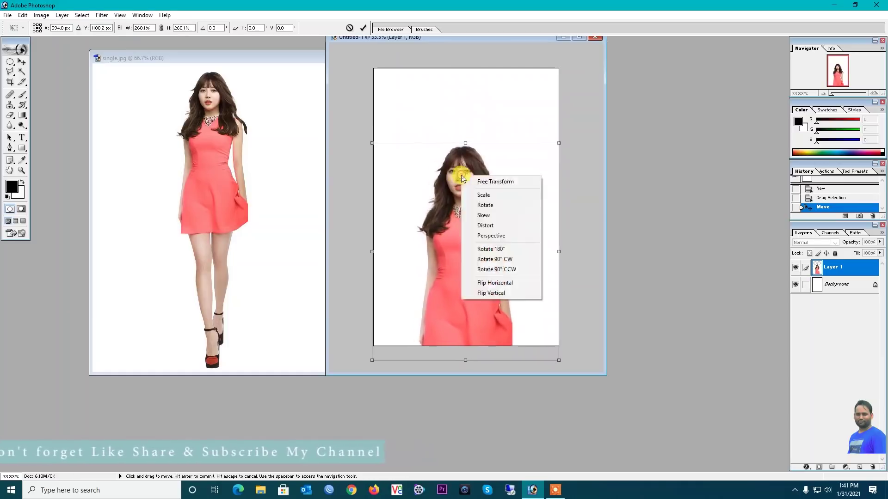
pyautogui.click(432, 171)
pyautogui.press('Return')
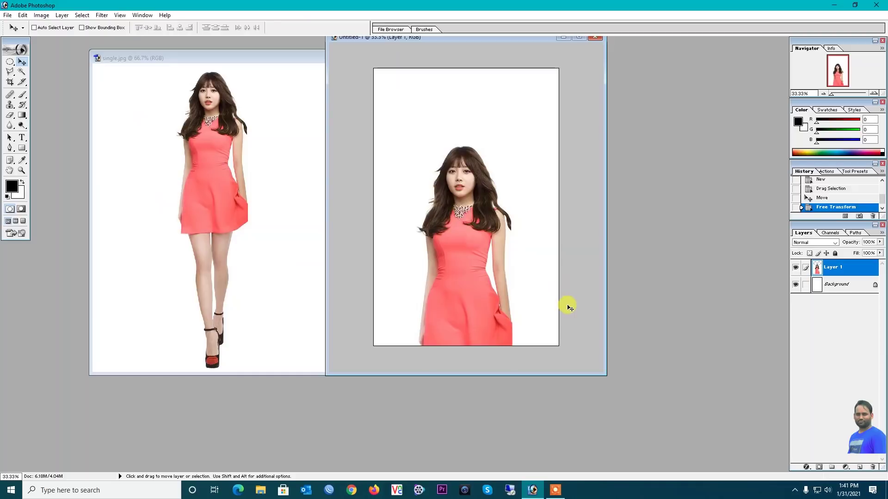
pyautogui.moveTo(413, 45); pyautogui.dragTo(419, 60)
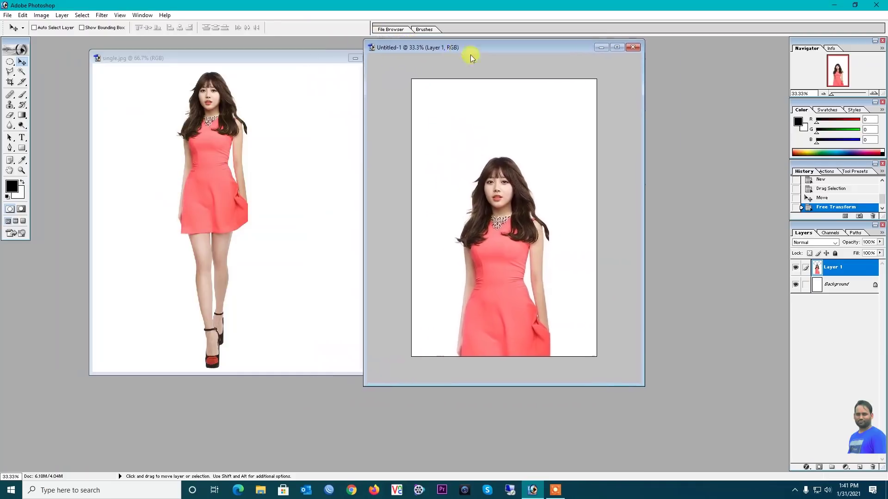
pyautogui.moveTo(423, 55); pyautogui.dragTo(422, 60)
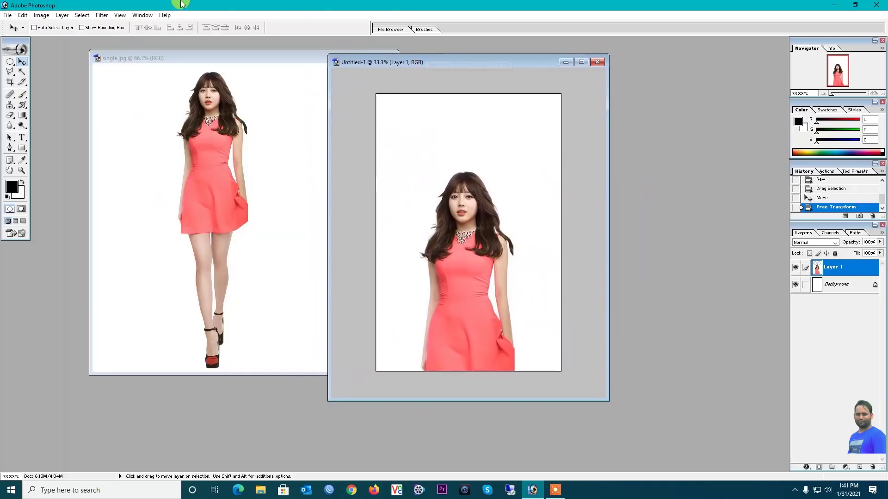
pyautogui.moveTo(370, 62); pyautogui.dragTo(386, 58)
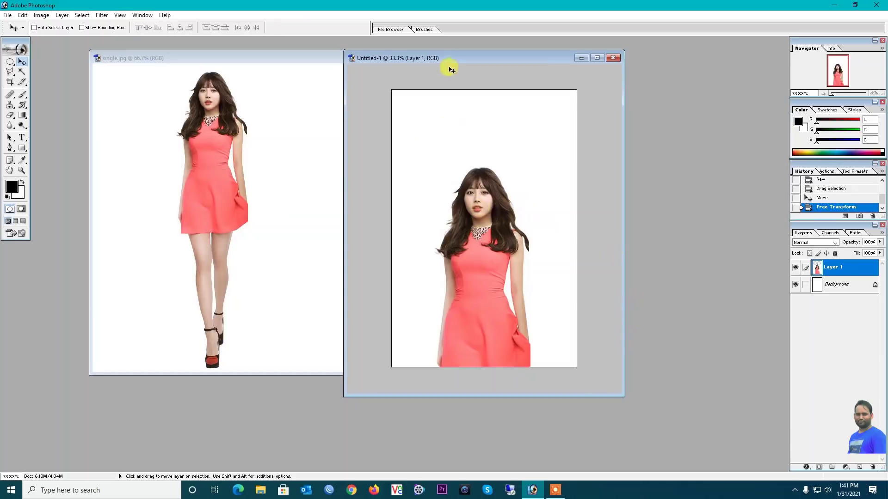
pyautogui.moveTo(456, 63); pyautogui.dragTo(482, 82)
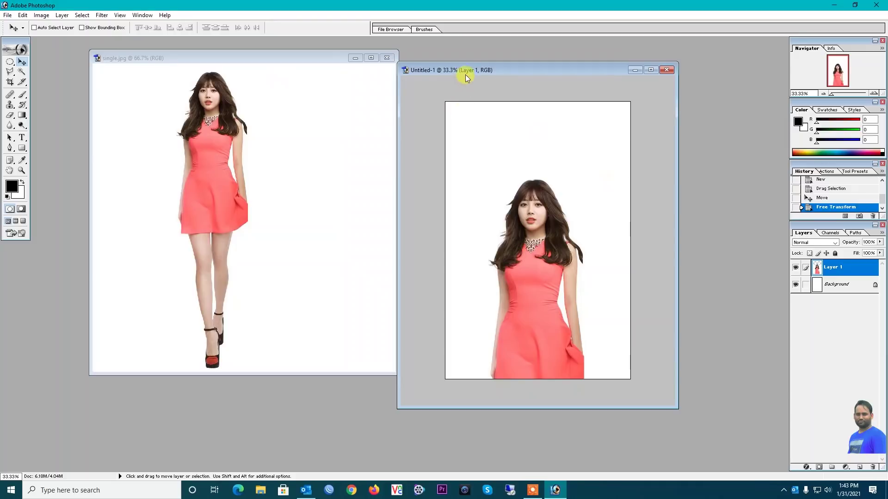
# - Start Save As with JPEG format and the file name '4r picture 1' on the Desktop
pyautogui.click(7, 14)
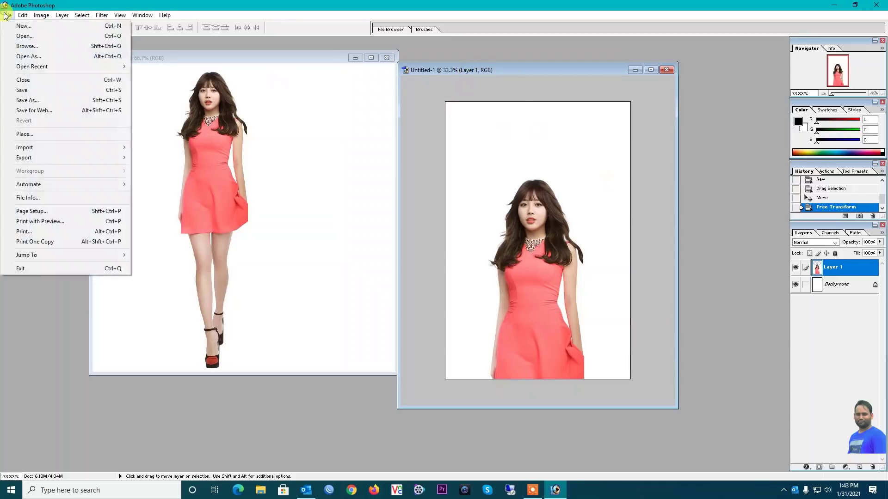
pyautogui.click(35, 102)
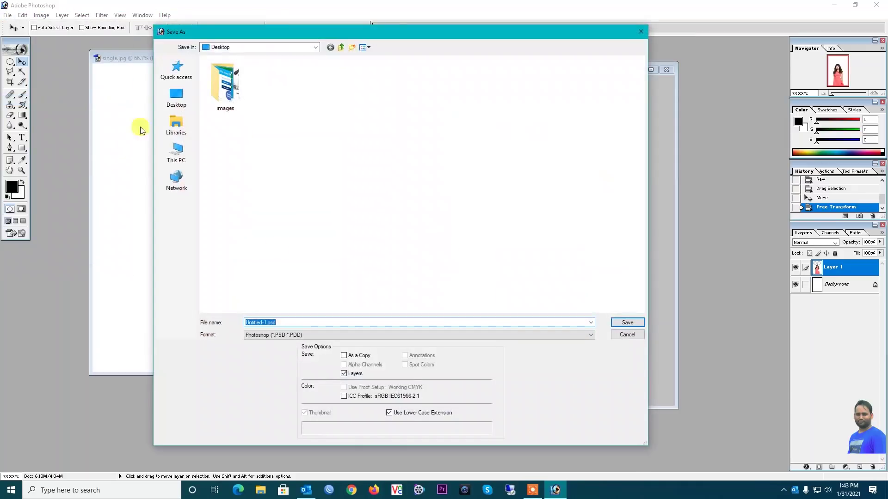
pyautogui.click(362, 336)
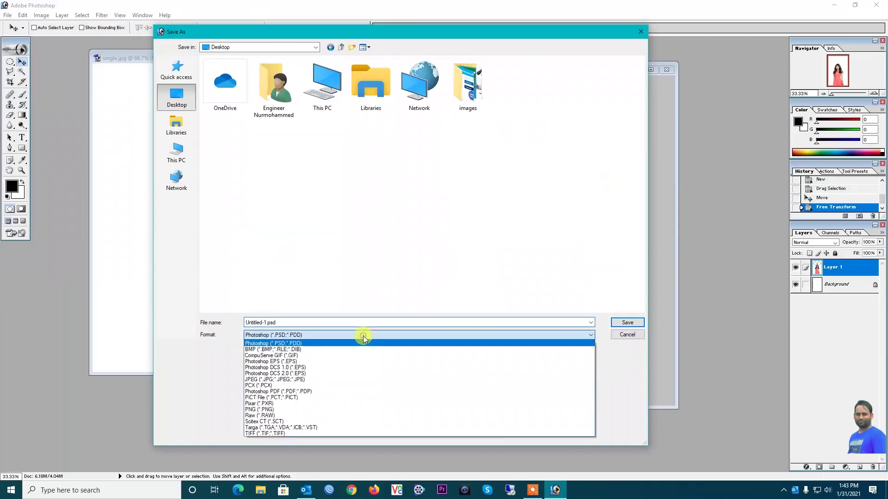
pyautogui.click(322, 379)
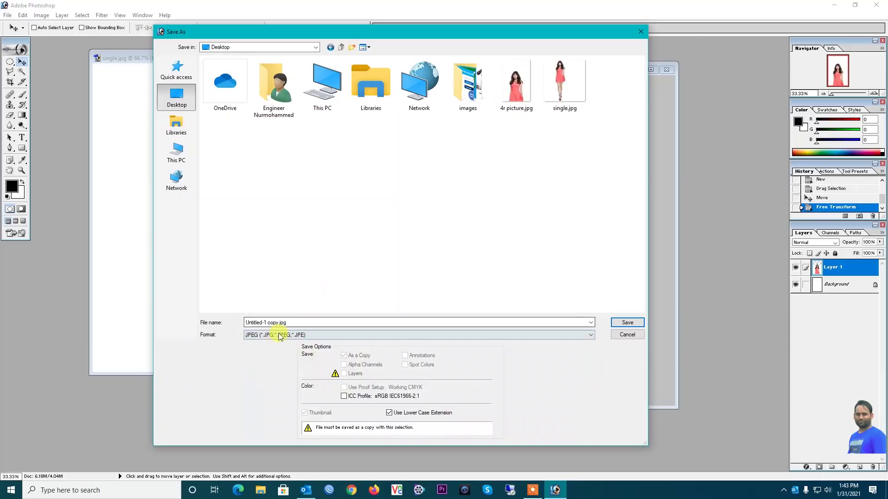
pyautogui.click(286, 322)
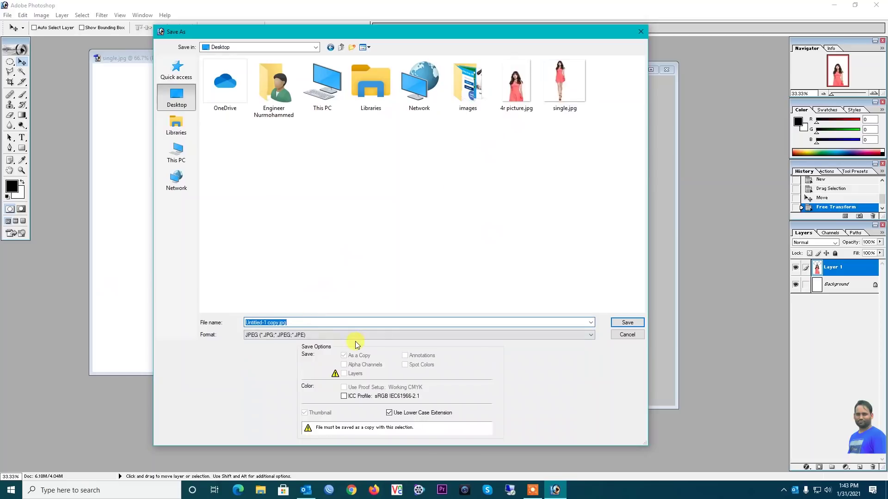
pyautogui.write('4r')
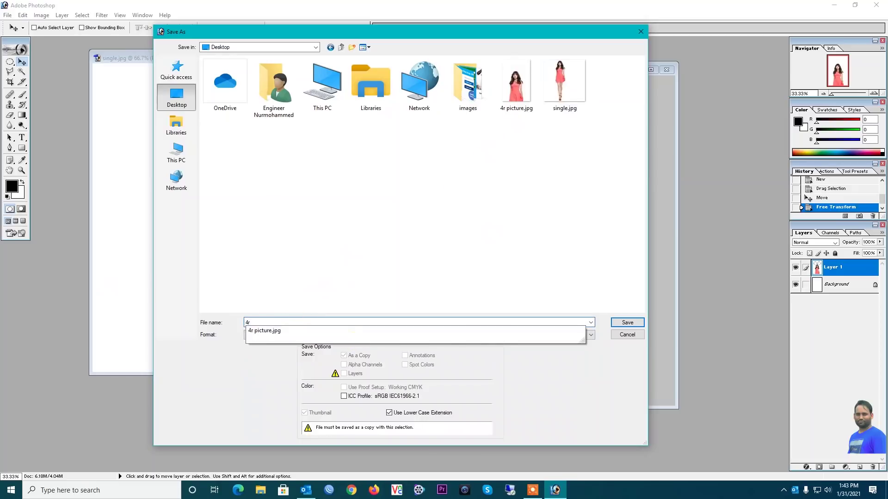
pyautogui.press('Down')
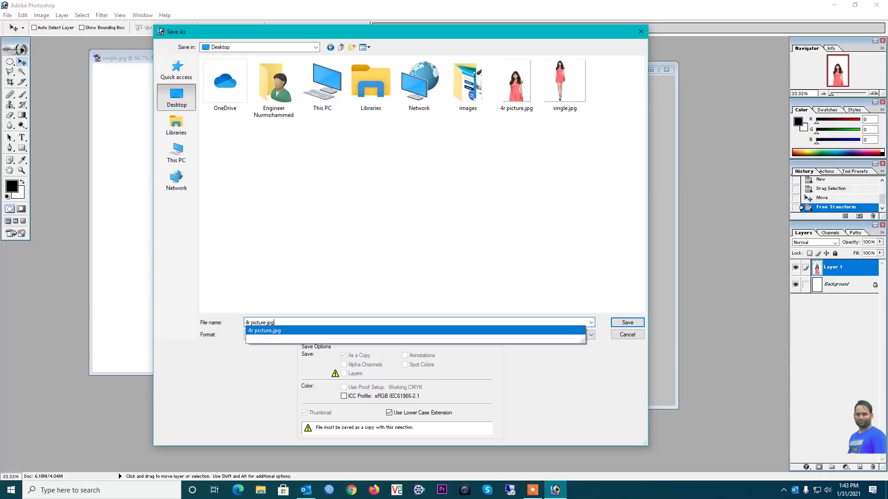
pyautogui.press('BackSpace')
pyautogui.press('BackSpace')
pyautogui.press('BackSpace')
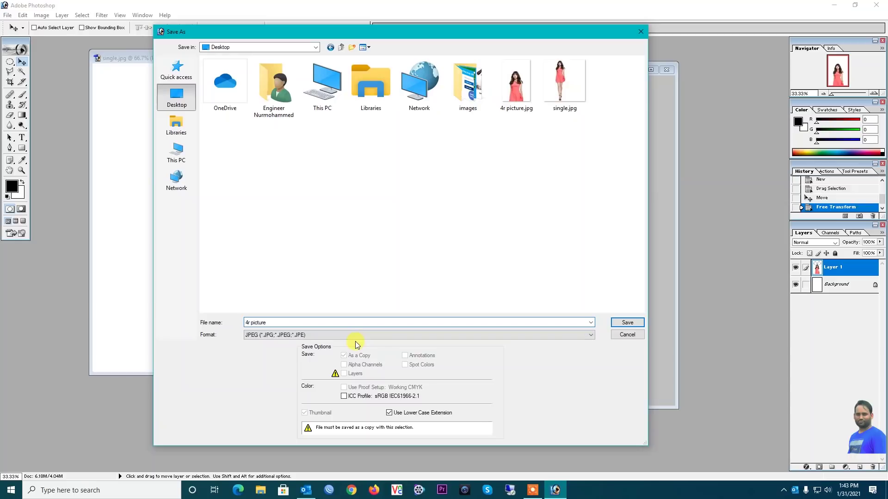
pyautogui.write('1')
# - Save, setting the JPEG Options quality slider to 12 Maximum before confirming
pyautogui.click(620, 322)
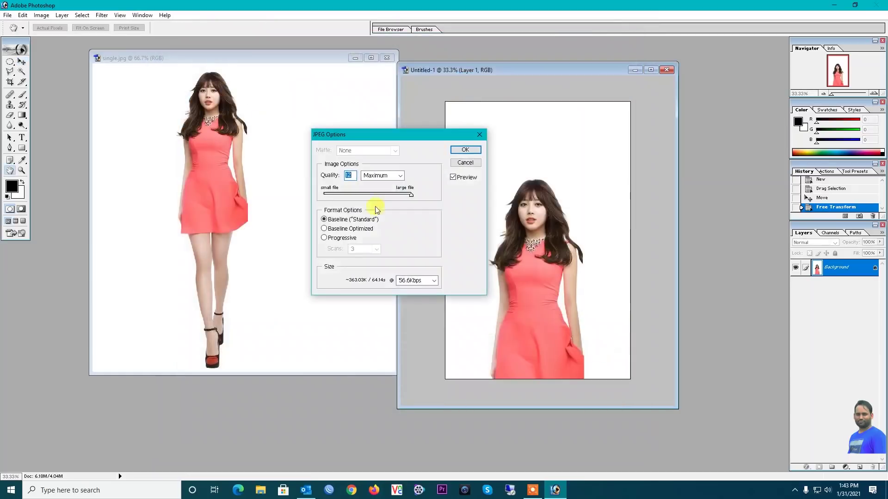
pyautogui.moveTo(410, 195)
pyautogui.mouseDown()
pyautogui.moveTo(373, 195)
pyautogui.moveTo(421, 194)
pyautogui.mouseUp()
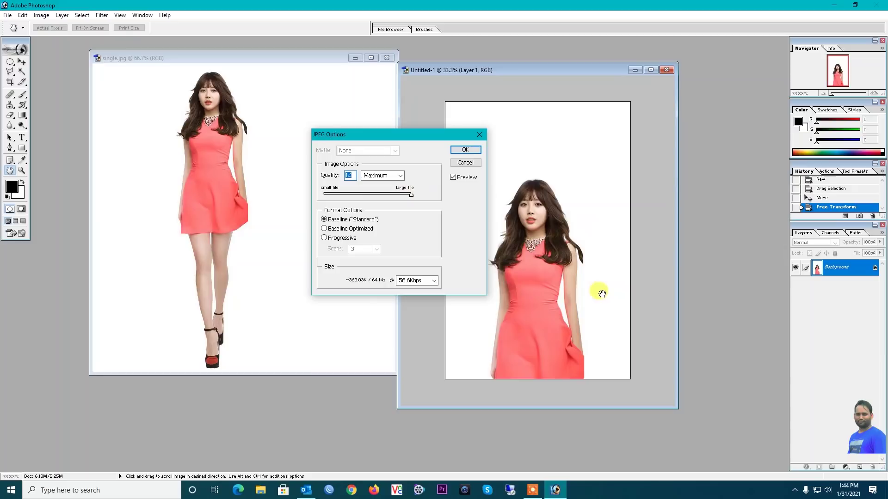
pyautogui.moveTo(410, 195); pyautogui.dragTo(322, 196)
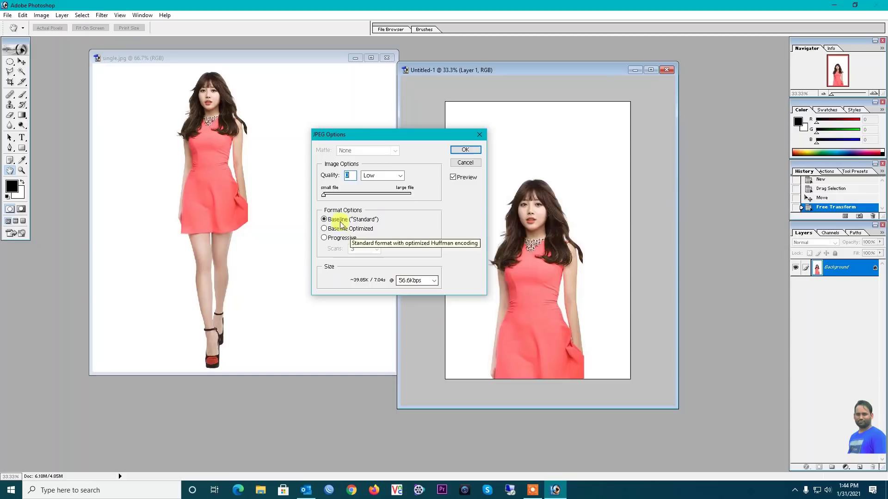
pyautogui.moveTo(323, 195); pyautogui.dragTo(419, 203)
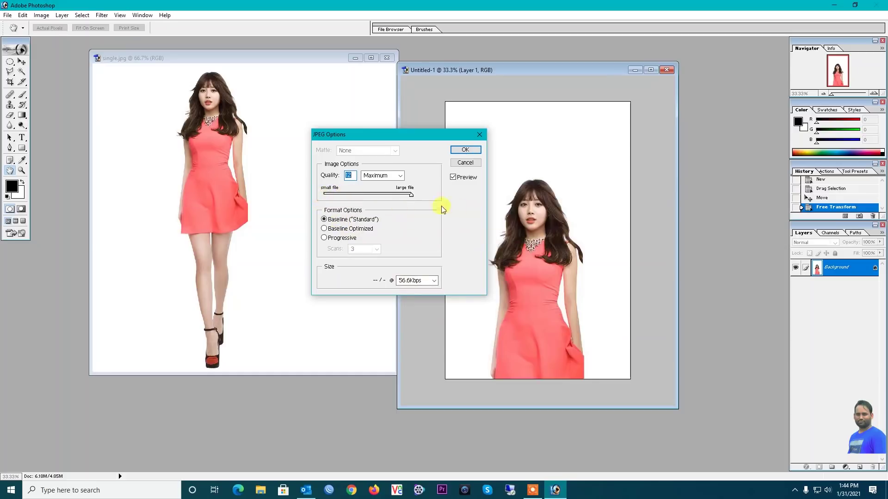
pyautogui.click(411, 196)
pyautogui.moveTo(406, 193); pyautogui.dragTo(354, 200)
pyautogui.moveTo(354, 194); pyautogui.dragTo(474, 194)
pyautogui.click(466, 150)
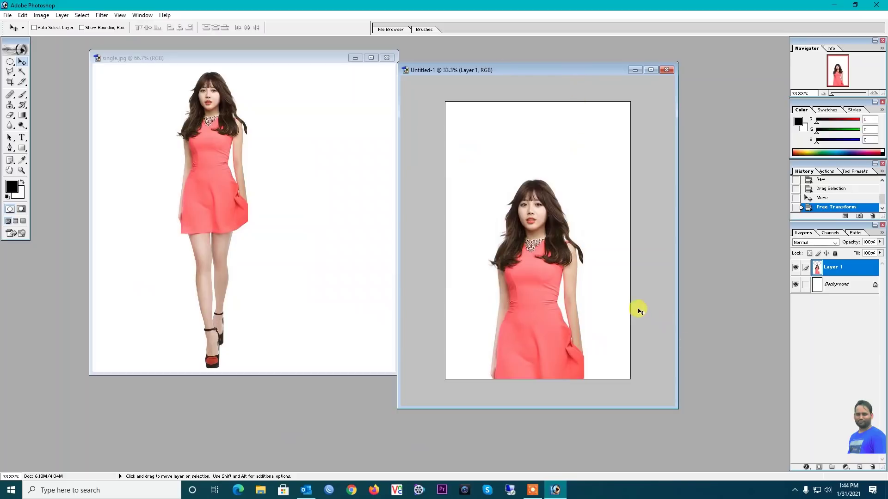
pyautogui.rightClick(681, 494)
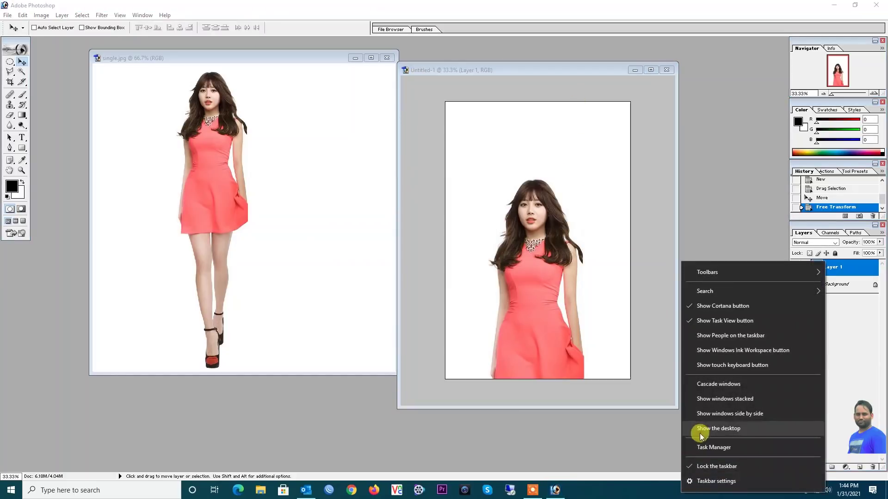
pyautogui.click(700, 431)
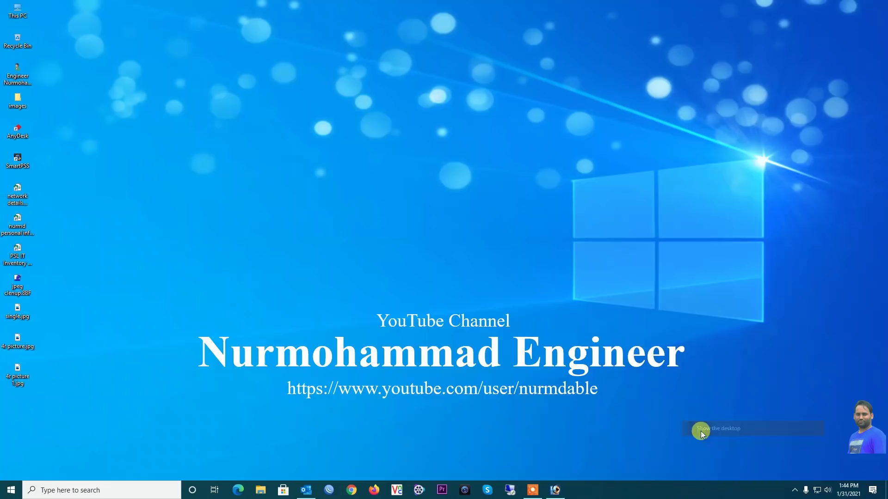
pyautogui.doubleClick(18, 378)
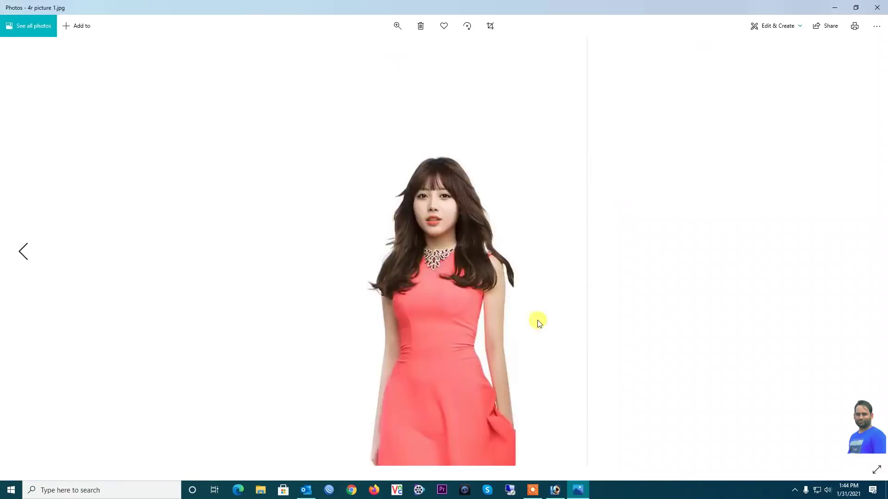
pyautogui.click(877, 7)
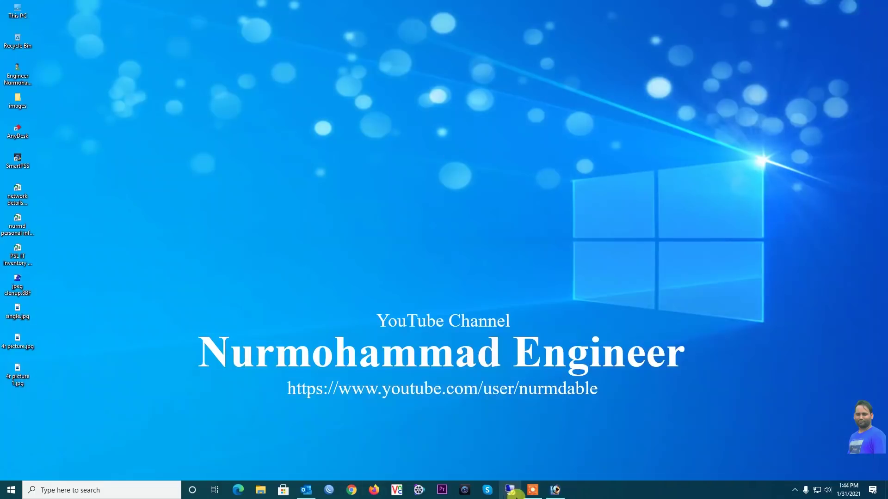
pyautogui.click(555, 490)
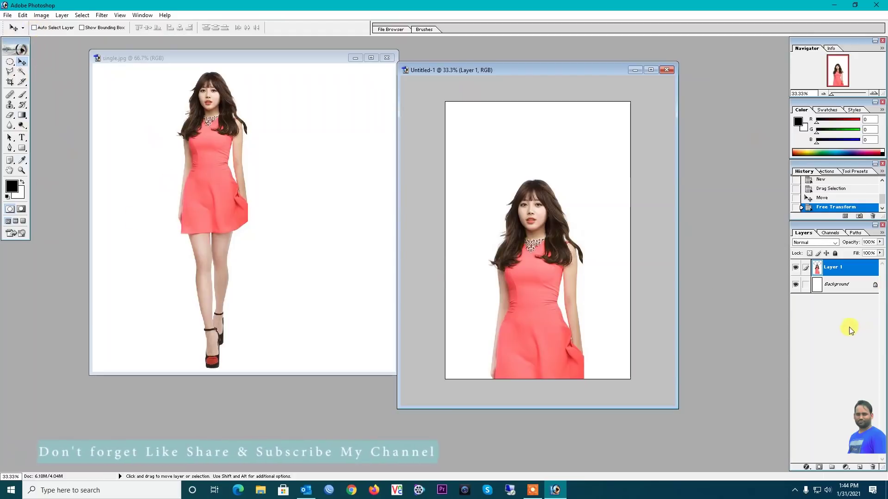
# - Reposition Untitled-1, maximize its window, and zoom between 33.3% and 66.7% to inspect the composite
pyautogui.moveTo(483, 68)
pyautogui.mouseDown()
pyautogui.moveTo(465, 65)
pyautogui.moveTo(470, 58)
pyautogui.mouseUp()
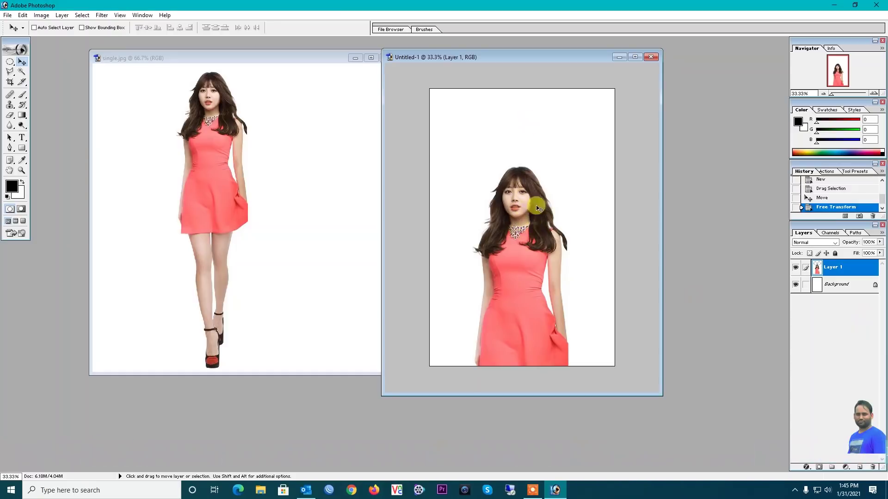
pyautogui.hotkey('ctrl', '+')
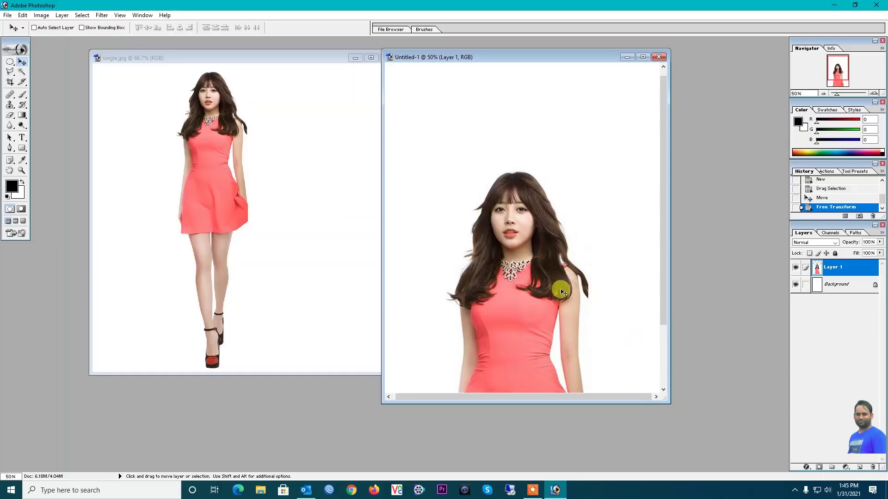
pyautogui.hotkey('ctrl', '-')
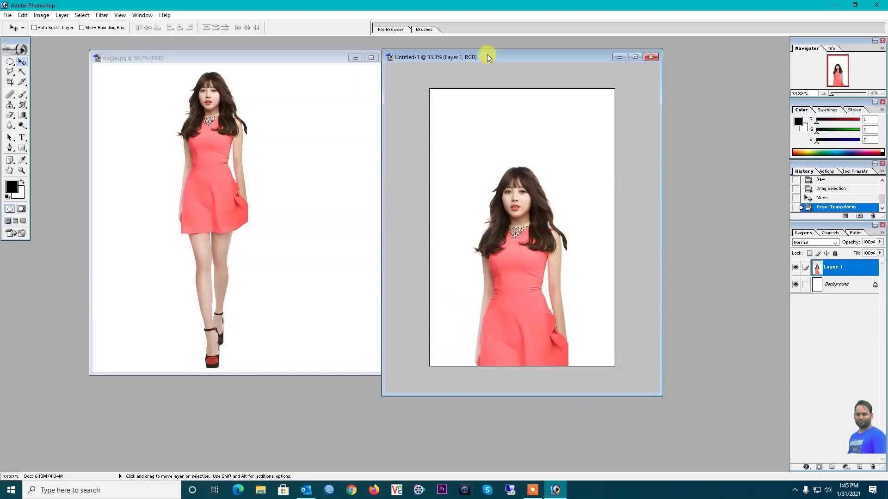
pyautogui.doubleClick(484, 57)
pyautogui.hotkey('ctrl', '+')
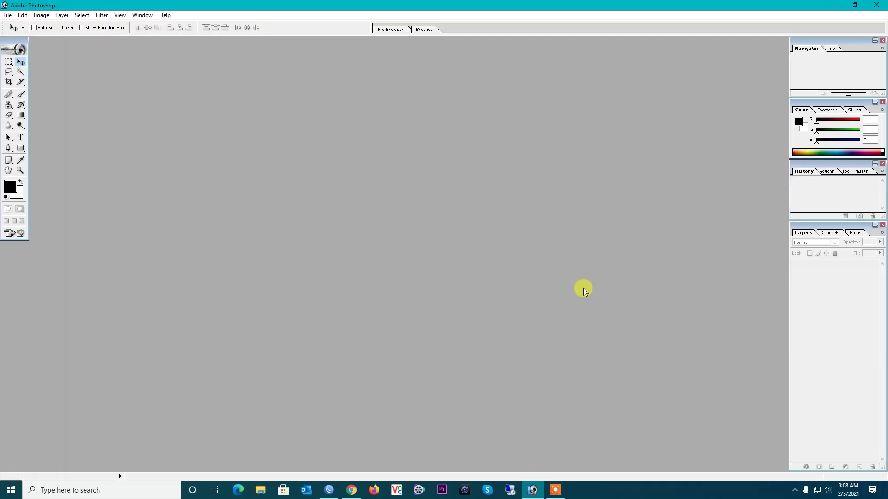
# - Reopen single.jpg through the file browser and drag its window further left
pyautogui.doubleClick(474, 253)
pyautogui.click(639, 27)
pyautogui.doubleClick(656, 85)
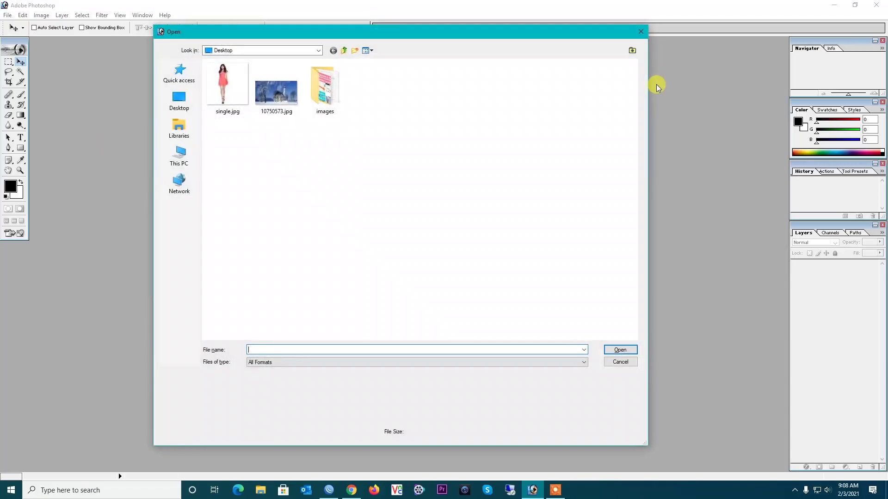
pyautogui.doubleClick(227, 86)
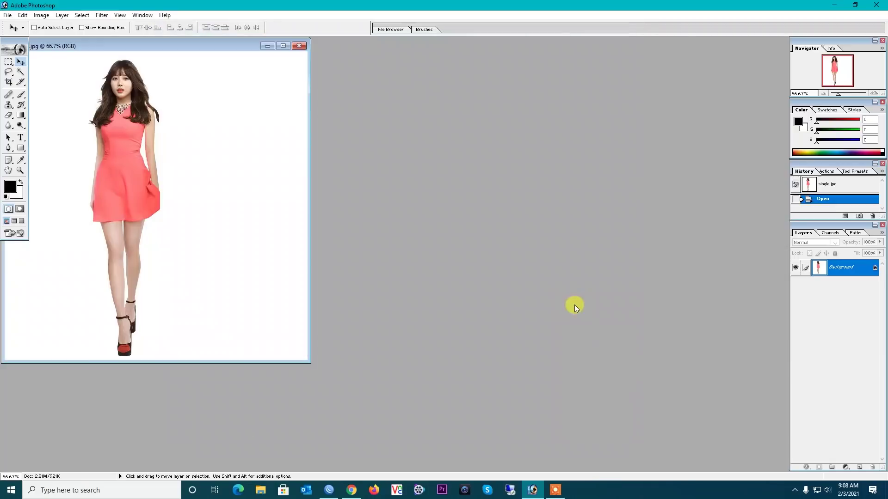
pyautogui.moveTo(178, 46); pyautogui.dragTo(397, 74)
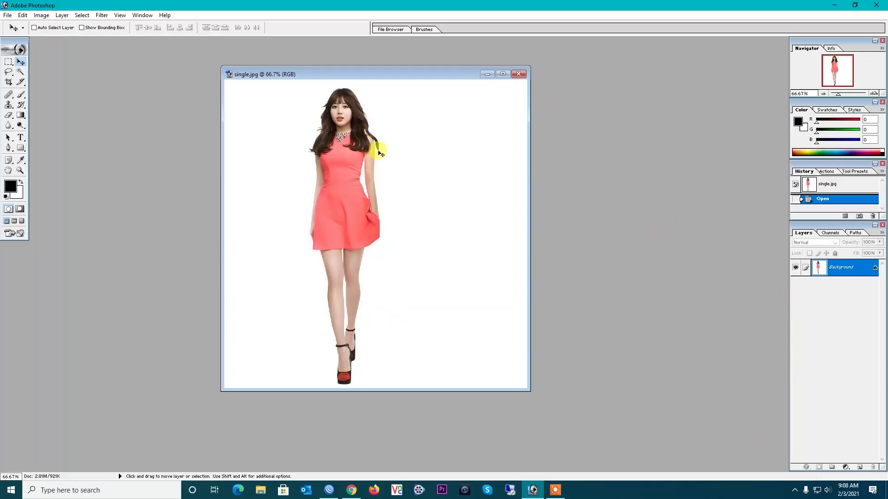
pyautogui.moveTo(277, 73); pyautogui.dragTo(269, 56)
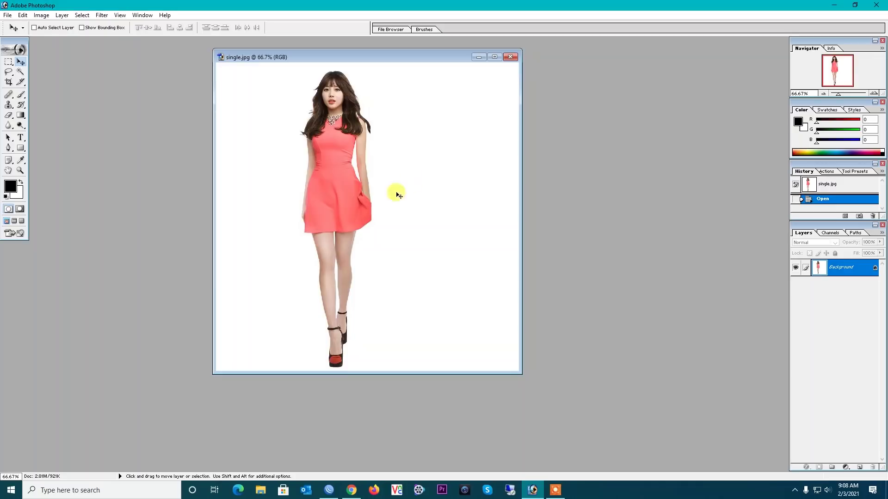
pyautogui.moveTo(293, 57); pyautogui.dragTo(260, 56)
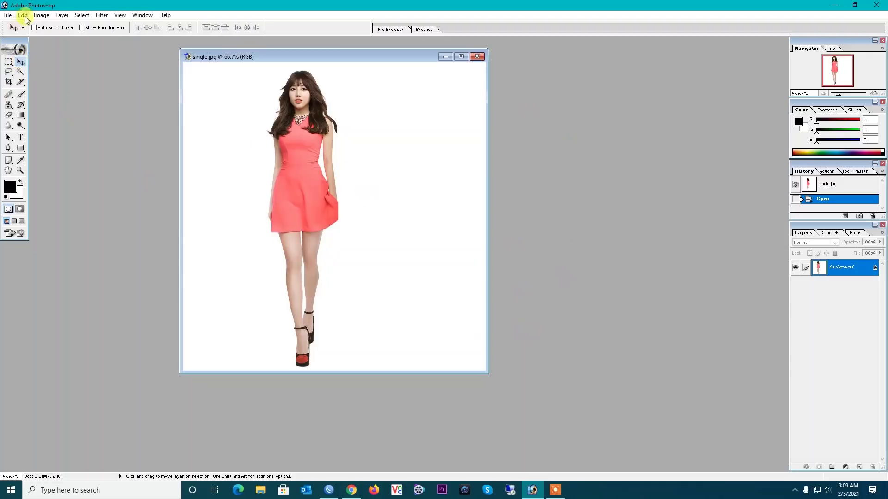
pyautogui.click(20, 75)
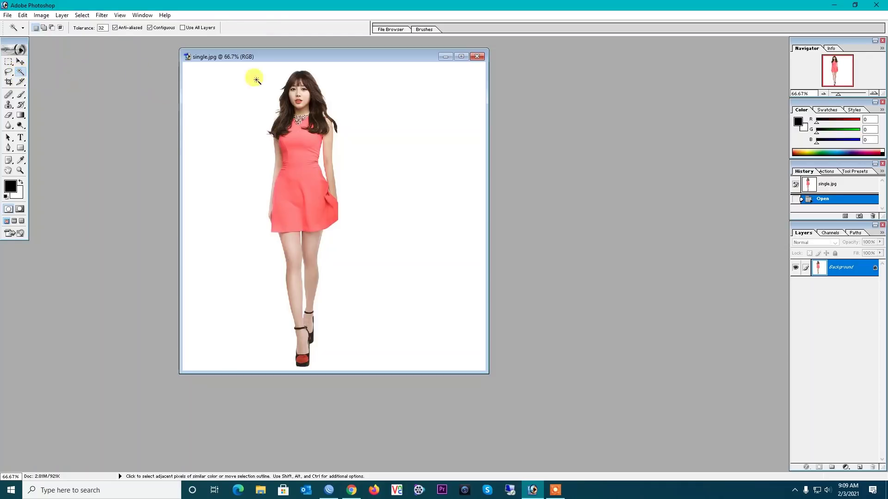
# - Magic Wand-select the white background of single.jpg, then invert it to isolate the woman
pyautogui.click(394, 164)
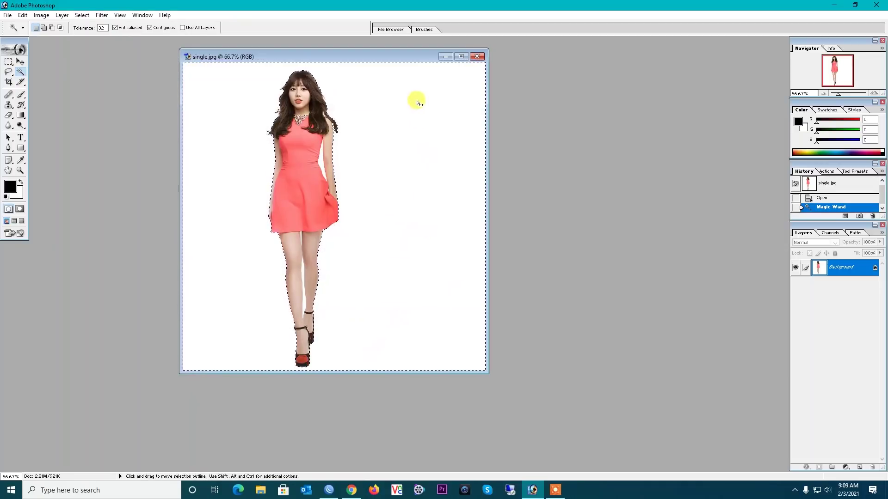
pyautogui.hotkey('ctrl', 'shift', 'i')
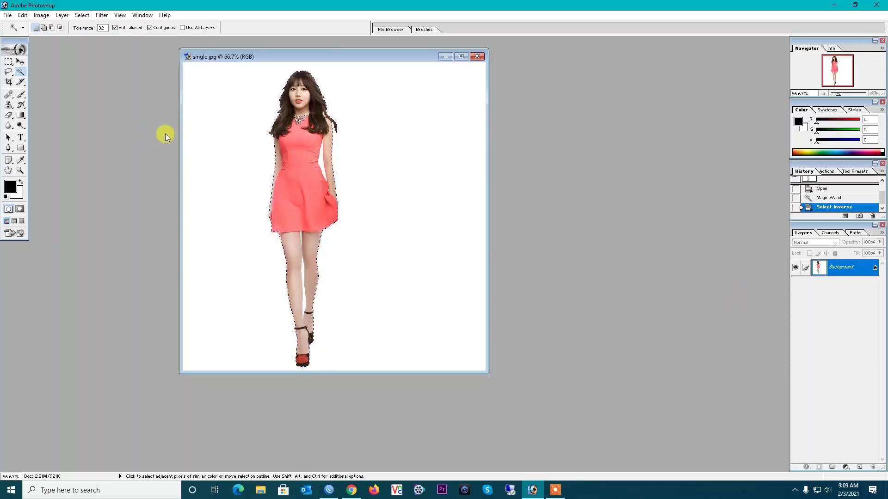
# - Create a 4 x 6 inch, 300 pixels/inch Untitled-1 document and place it beside the photo
pyautogui.click(7, 16)
pyautogui.click(300, 97)
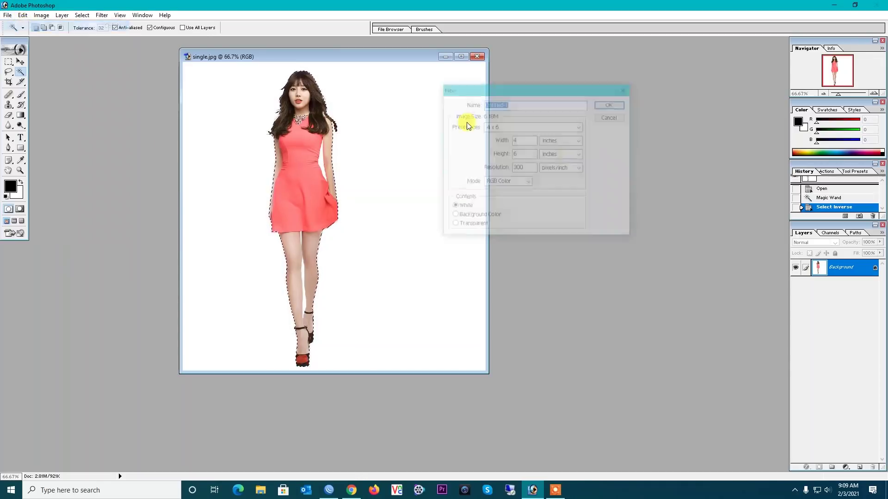
pyautogui.moveTo(499, 90); pyautogui.dragTo(573, 71)
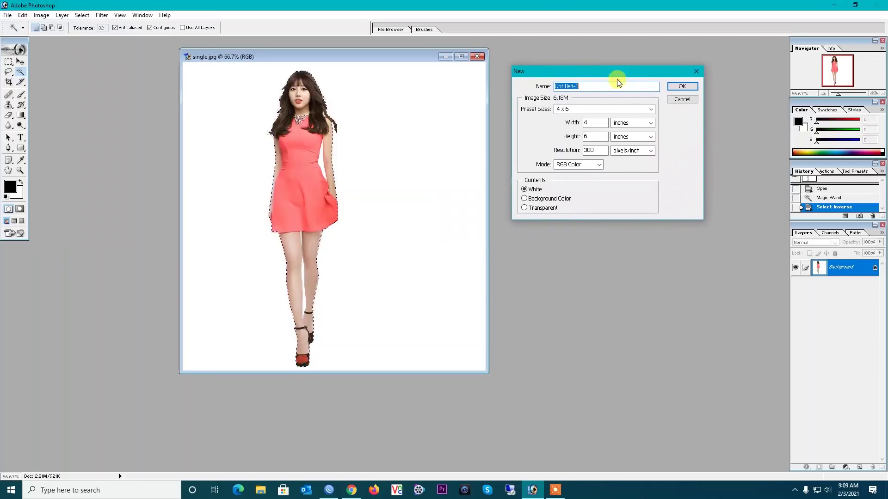
pyautogui.click(639, 111)
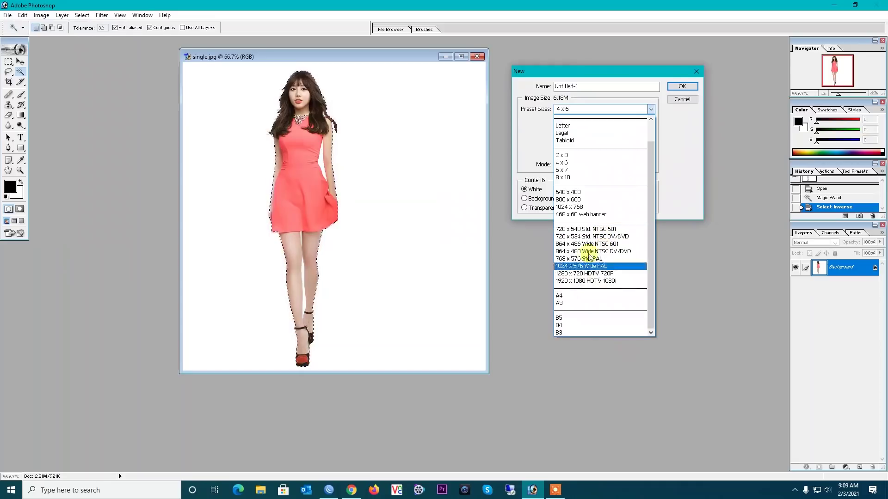
pyautogui.click(592, 162)
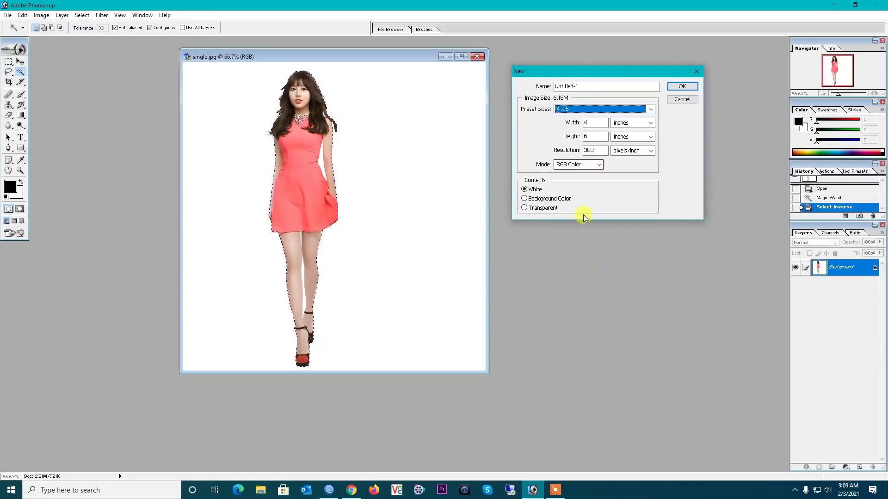
pyautogui.click(684, 87)
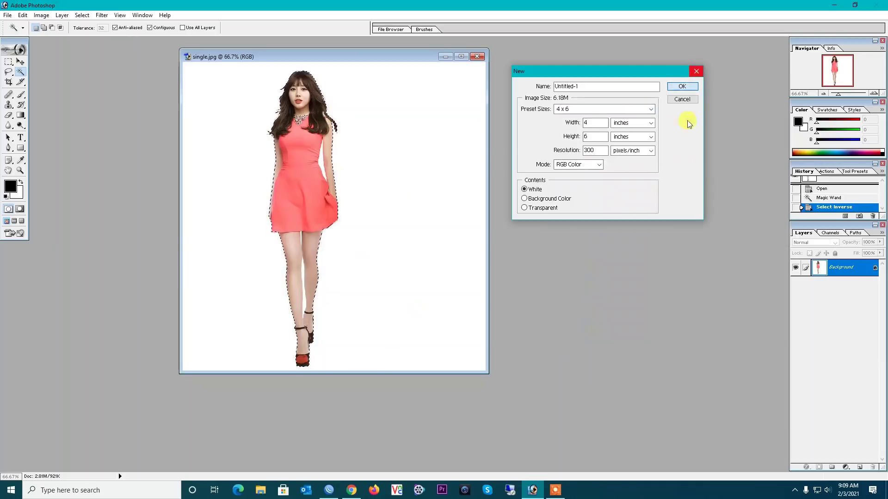
pyautogui.click(599, 150)
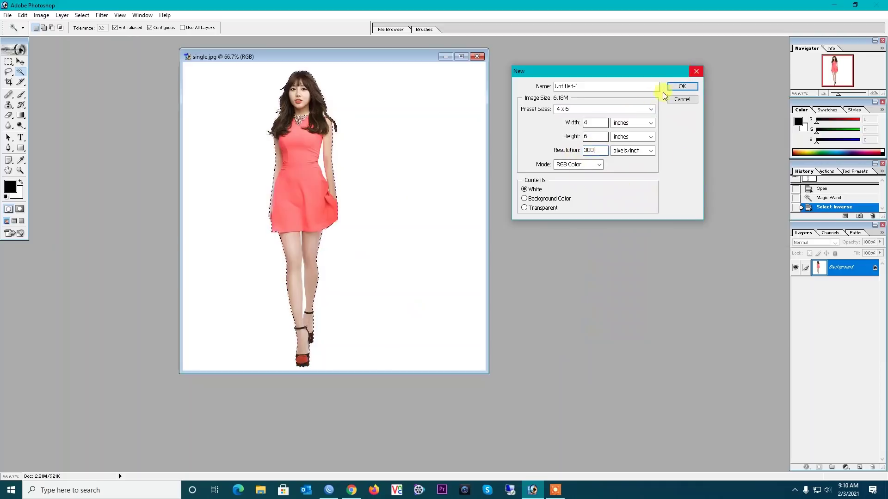
pyautogui.click(679, 87)
pyautogui.moveTo(89, 49); pyautogui.dragTo(579, 54)
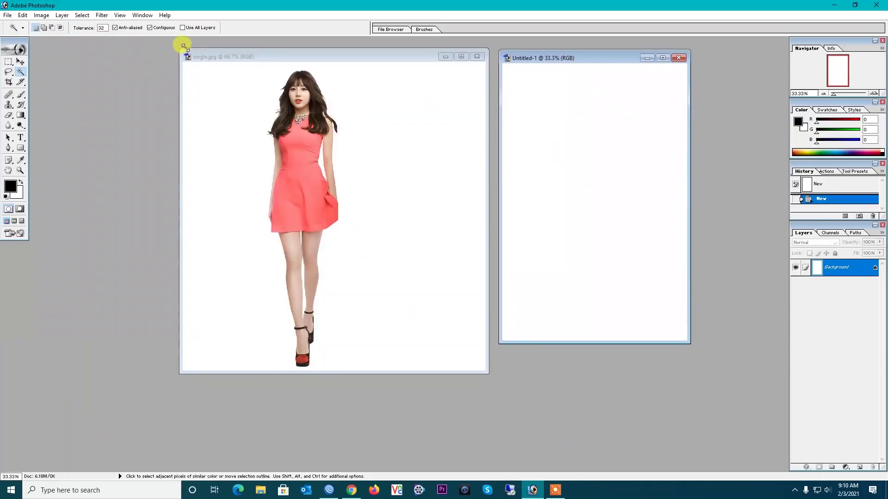
pyautogui.click(20, 62)
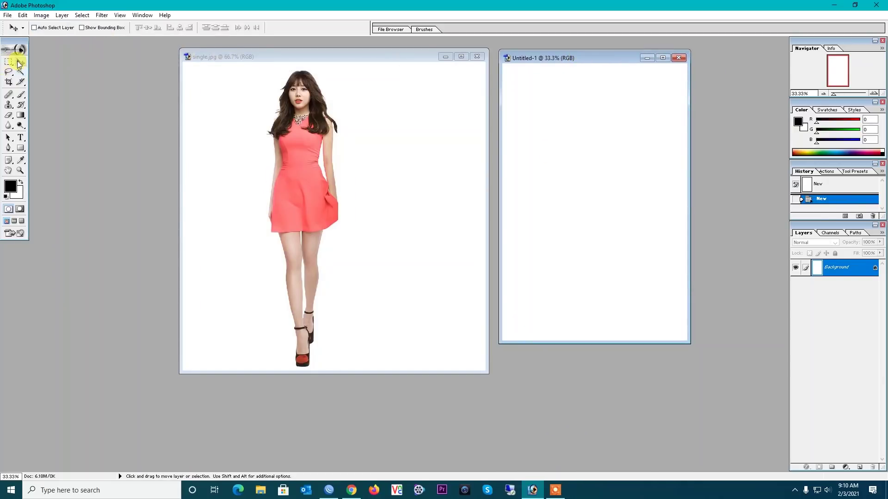
# - Drag the selected woman from single.jpg into Untitled-1 as Layer 1, then minimize single.jpg
pyautogui.click(234, 54)
pyautogui.moveTo(265, 55); pyautogui.dragTo(177, 48)
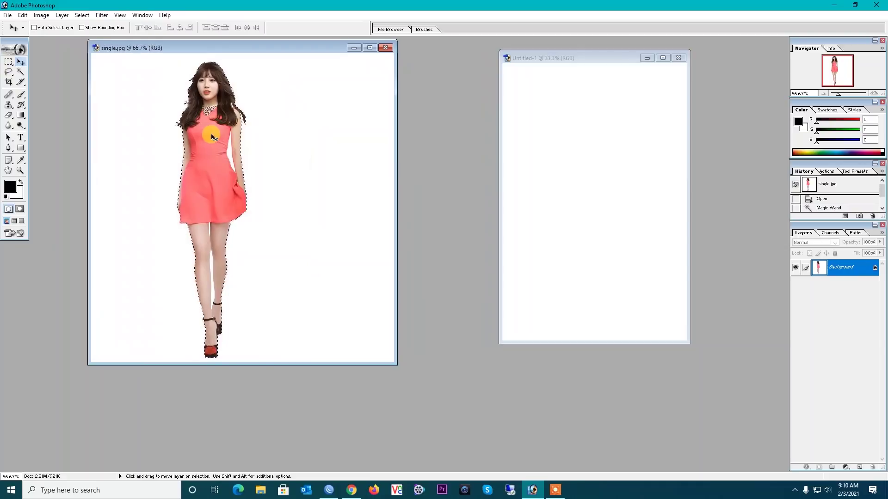
pyautogui.moveTo(211, 137); pyautogui.dragTo(598, 153)
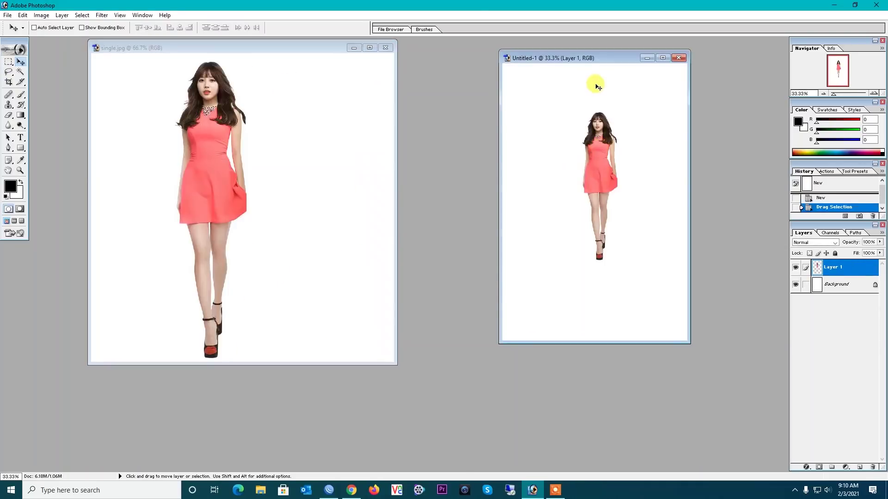
pyautogui.moveTo(583, 58); pyautogui.dragTo(428, 48)
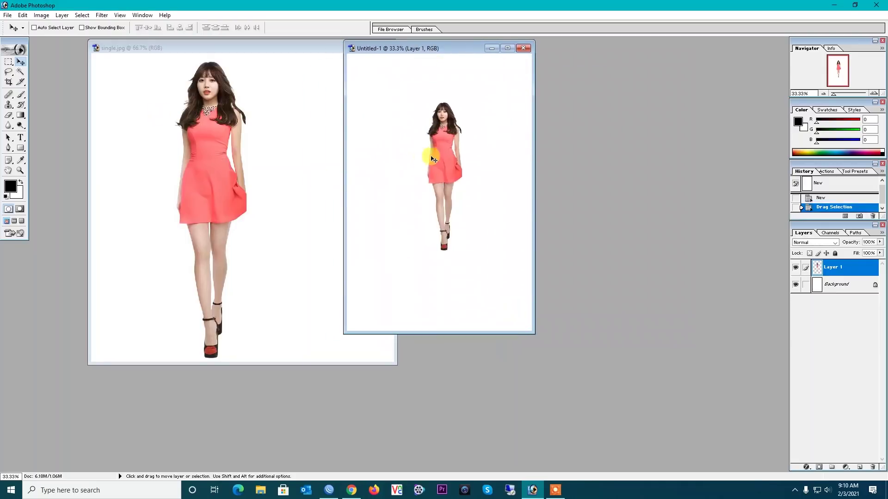
pyautogui.moveTo(430, 158); pyautogui.dragTo(422, 159)
pyautogui.moveTo(430, 49)
pyautogui.mouseDown()
pyautogui.moveTo(488, 50)
pyautogui.moveTo(280, 39)
pyautogui.mouseUp()
pyautogui.click(354, 48)
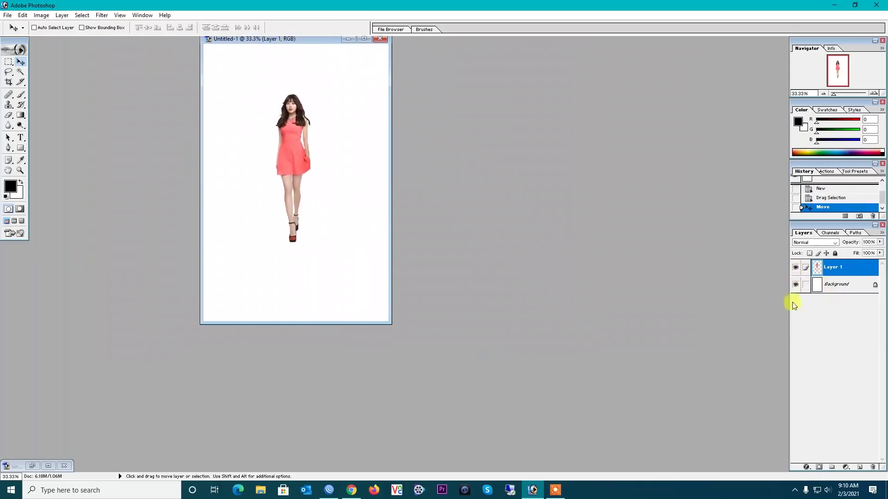
# - Hide the Background layer, maximize Untitled-1, move the woman lower, and start Free Transform
pyautogui.click(795, 268)
pyautogui.click(795, 284)
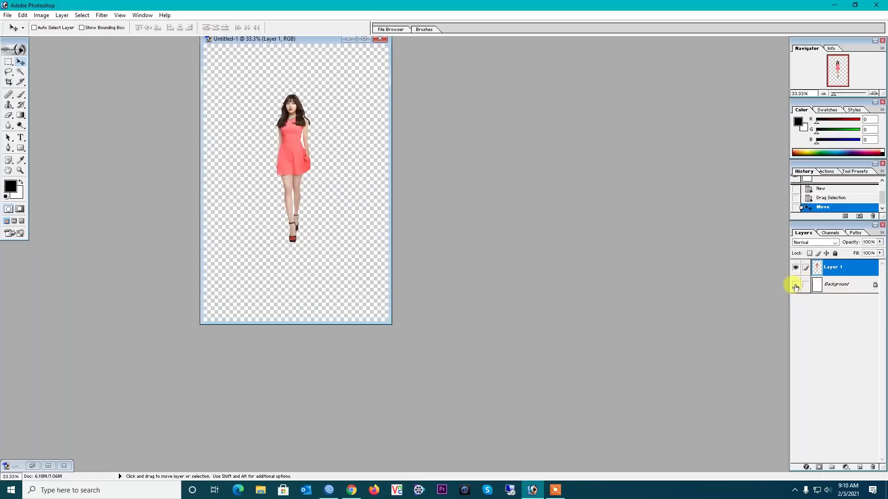
pyautogui.click(364, 38)
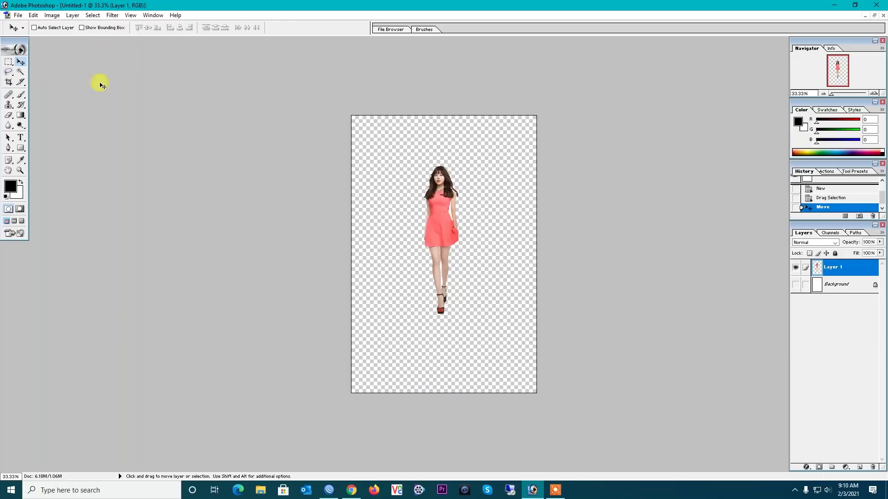
pyautogui.moveTo(440, 234); pyautogui.dragTo(442, 304)
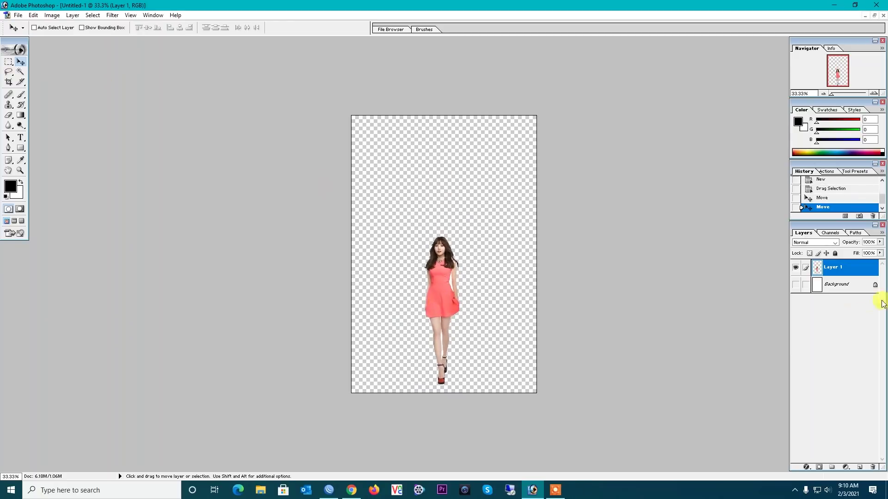
pyautogui.click(446, 301)
pyautogui.hotkey('ctrl', 't')
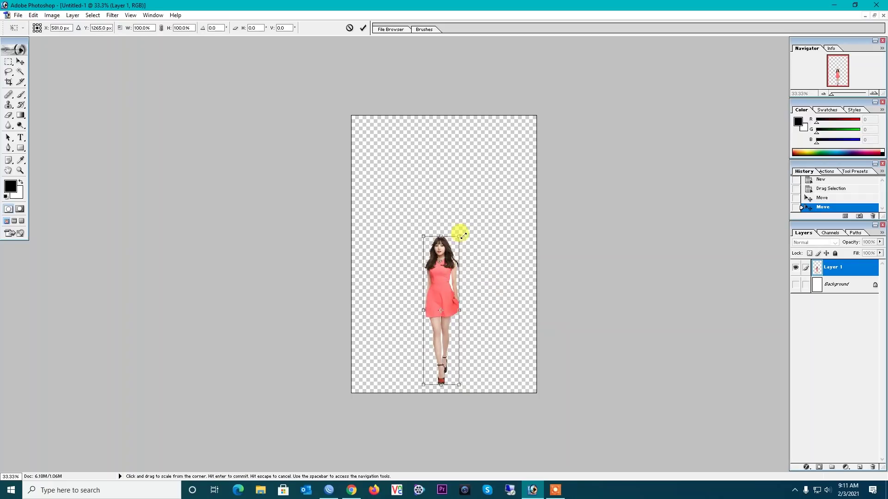
# - Scale the woman to about 170.6%, nudge her down, and commit the transform
pyautogui.moveTo(460, 236)
pyautogui.mouseDown()
pyautogui.moveTo(524, 141)
pyautogui.moveTo(479, 187)
pyautogui.moveTo(504, 141)
pyautogui.mouseUp()
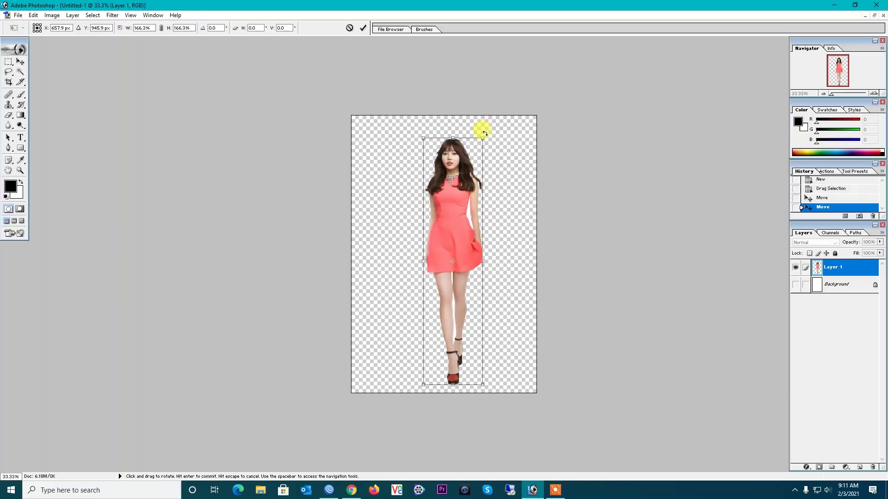
pyautogui.moveTo(480, 134)
pyautogui.mouseDown()
pyautogui.moveTo(466, 173)
pyautogui.moveTo(476, 124)
pyautogui.mouseUp()
pyautogui.moveTo(446, 224); pyautogui.dragTo(438, 232)
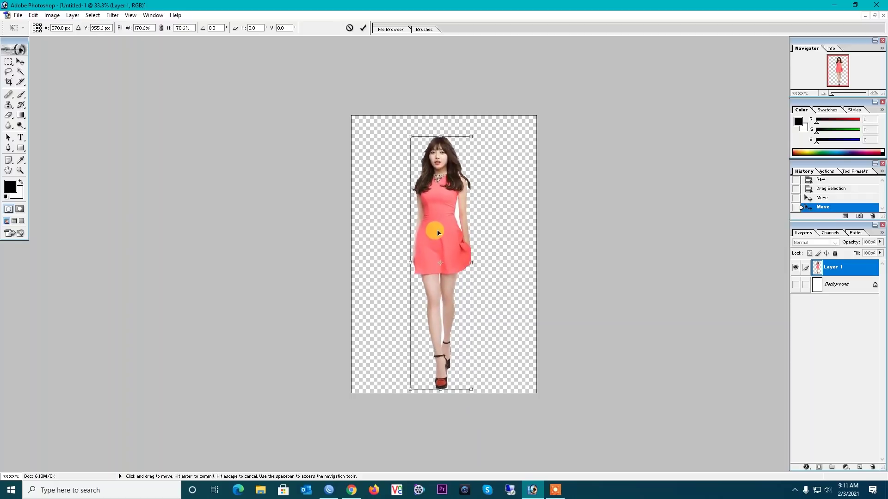
pyautogui.moveTo(438, 231); pyautogui.dragTo(456, 235)
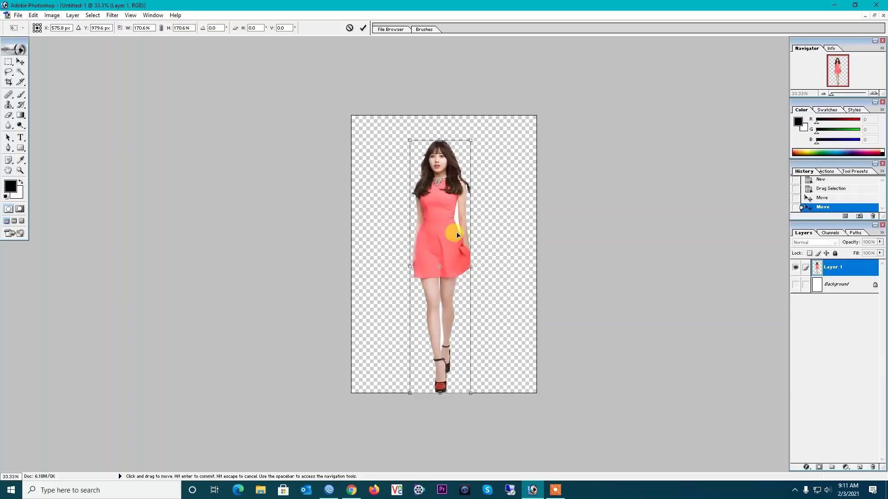
pyautogui.press('Return')
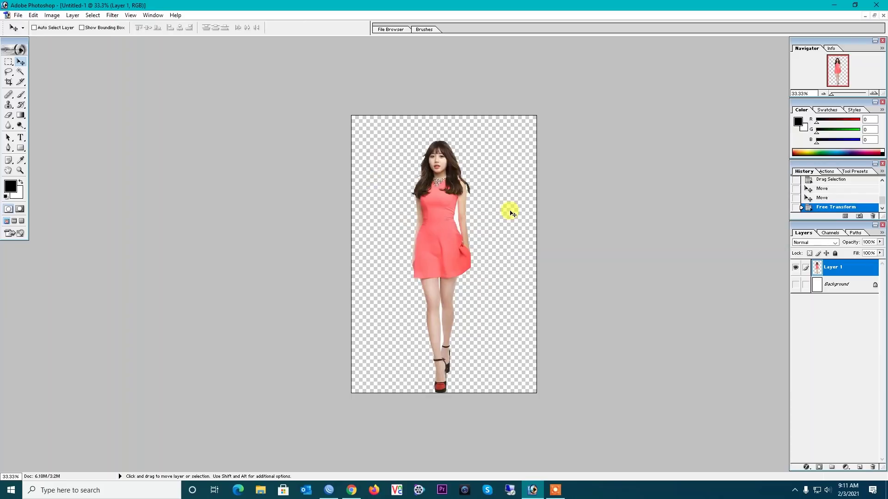
pyautogui.hotkey('ctrl', 'space')
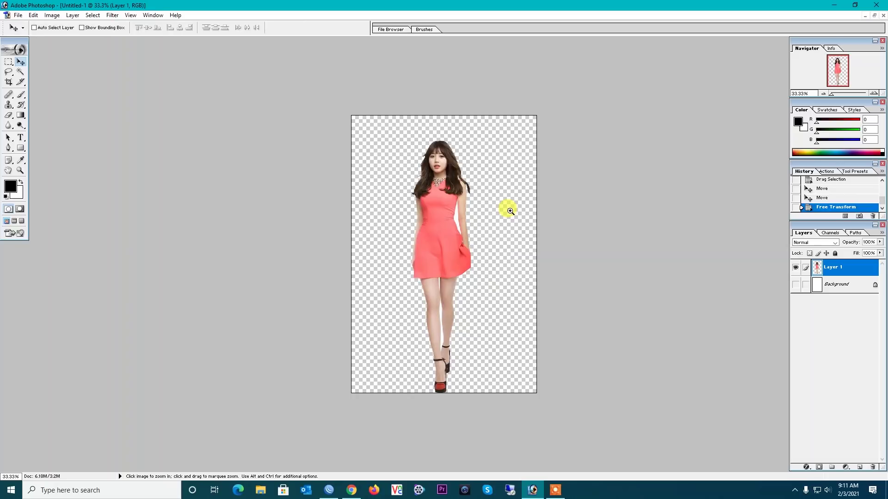
# - Zoom to 66.7% and pan to the woman's dress, legs and shoes to check the edges
pyautogui.click(445, 215)
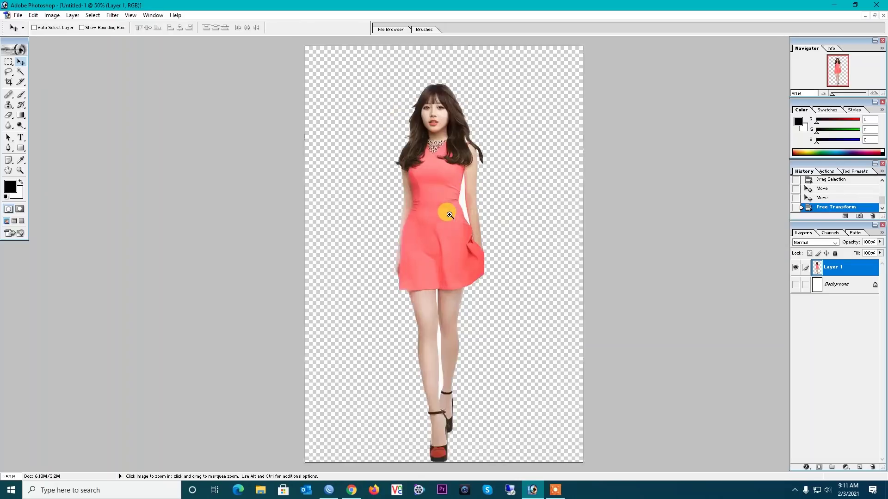
pyautogui.click(445, 215)
pyautogui.moveTo(478, 283); pyautogui.dragTo(420, 206)
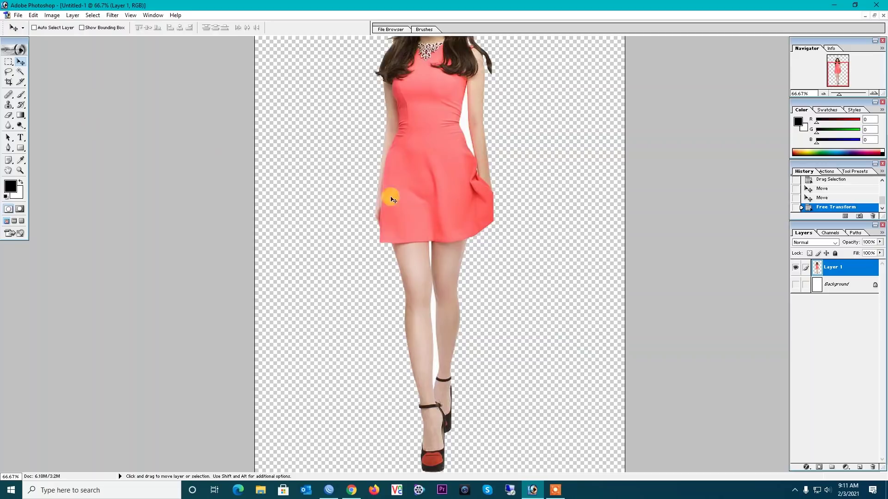
pyautogui.click(20, 74)
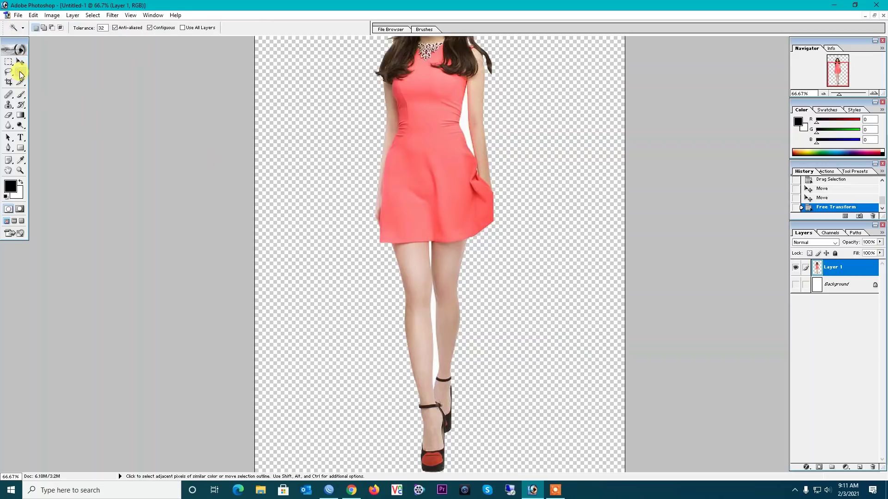
# - Delete the leftover white beside the arm, between the legs and between the thighs
pyautogui.click(465, 121)
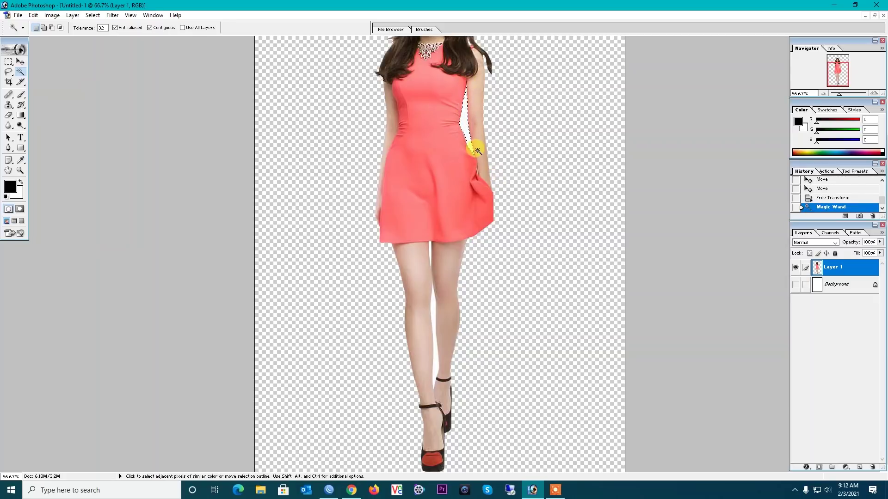
pyautogui.press('Delete')
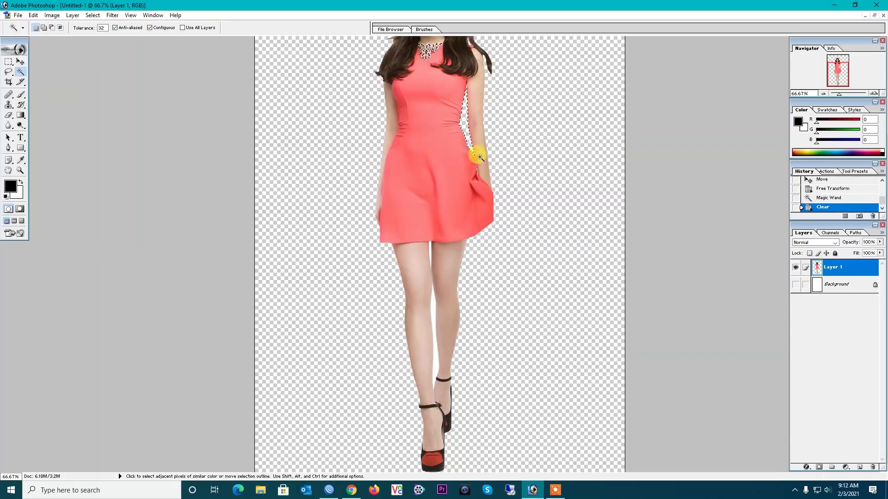
pyautogui.click(431, 303)
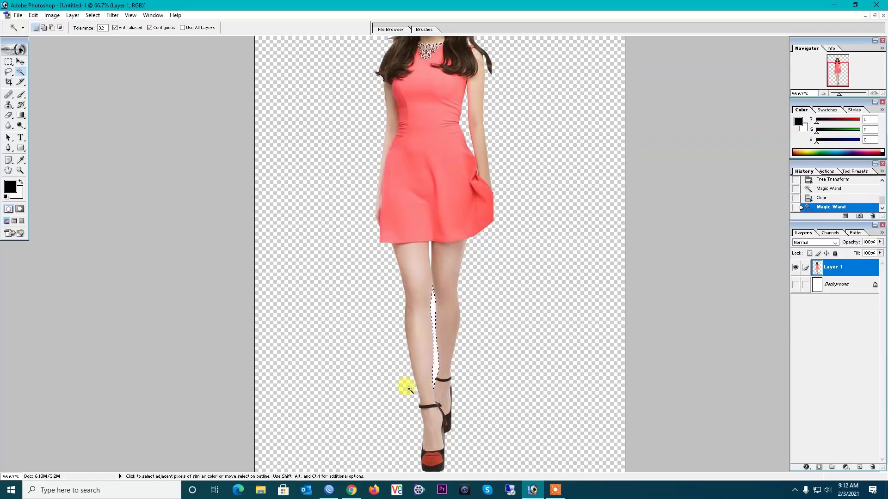
pyautogui.press('Delete')
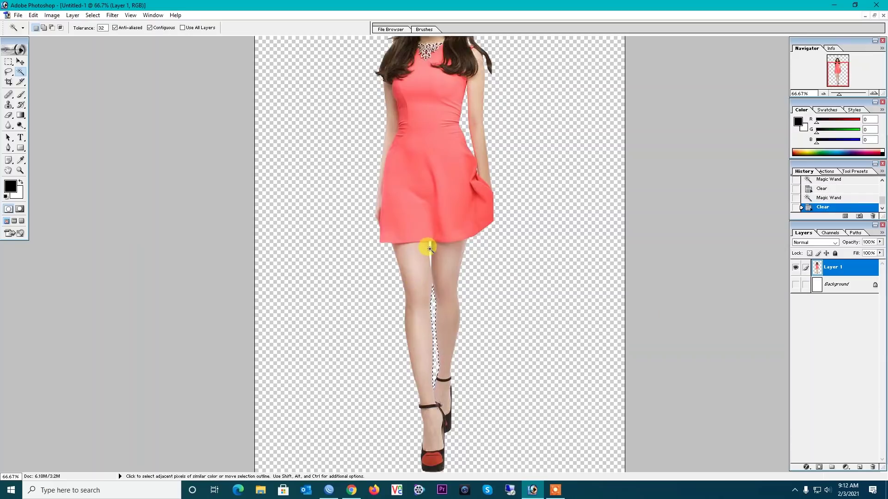
pyautogui.click(430, 249)
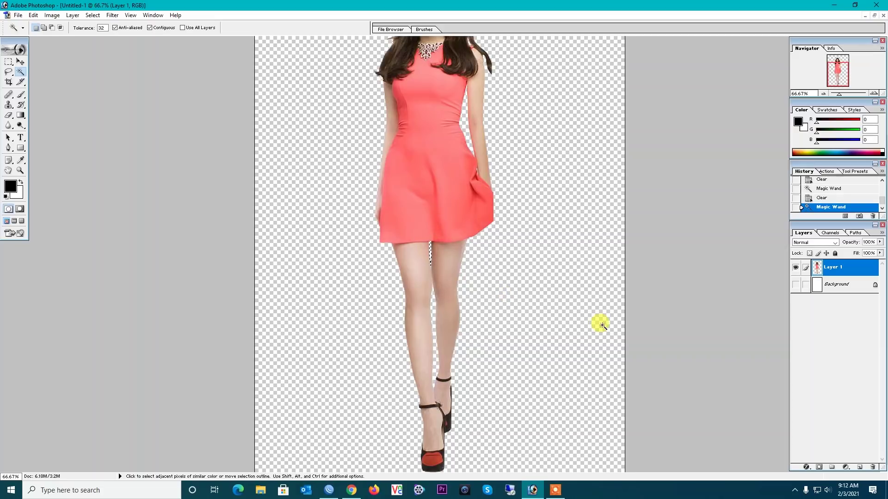
pyautogui.press('Delete')
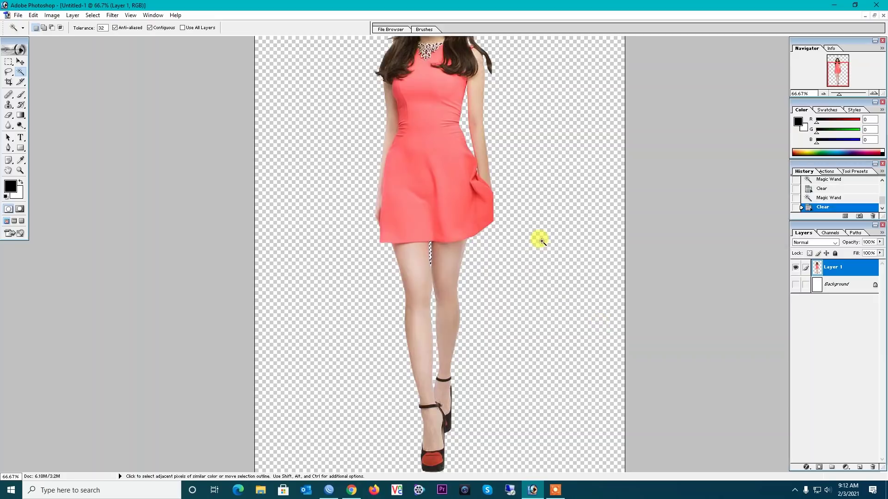
# - Deselect and zoom out to view the whole cut-out figure
pyautogui.rightClick(516, 116)
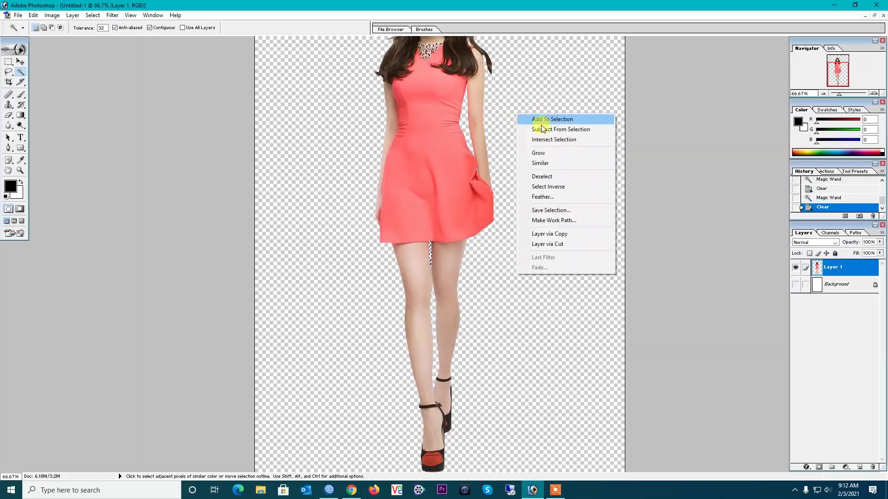
pyautogui.click(550, 176)
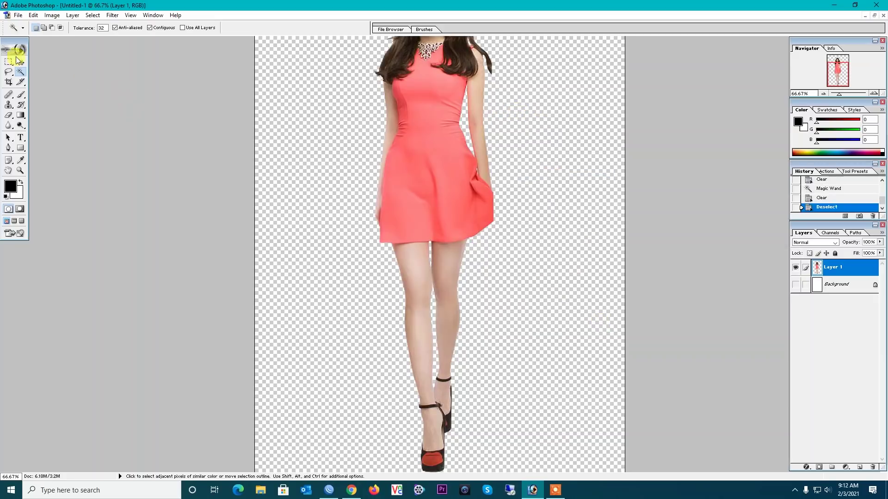
pyautogui.click(18, 63)
pyautogui.hotkey('ctrl', '-')
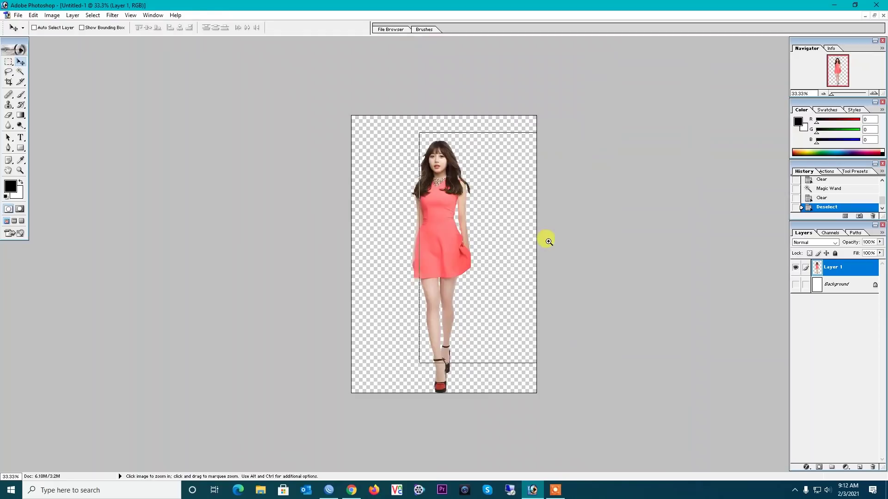
pyautogui.hotkey('ctrl', '-')
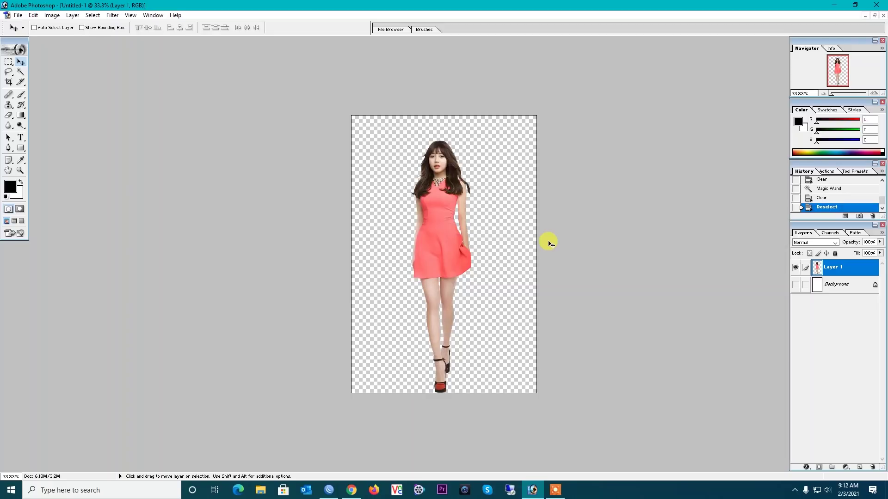
pyautogui.hotkey('ctrl', 'space')
pyautogui.click(446, 216)
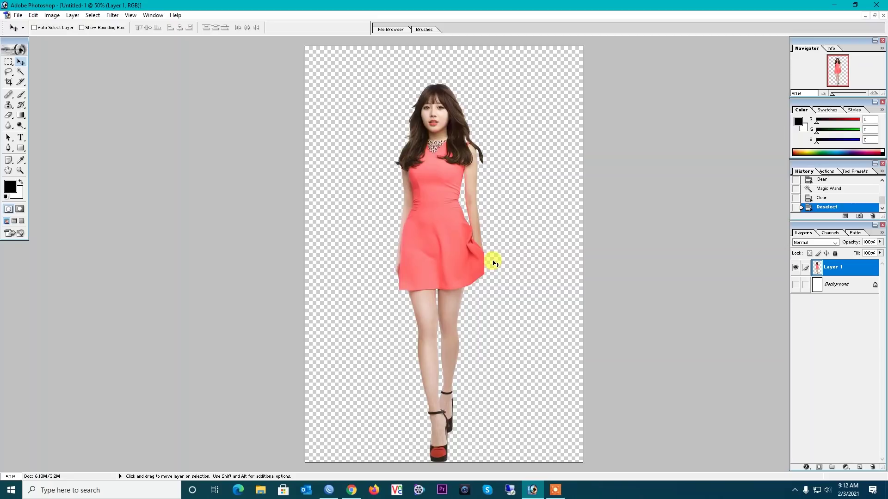
# - Apply Selective Color: adjust Cyan and raise Magenta in Reds, and adjust Black in Blacks
pyautogui.click(50, 15)
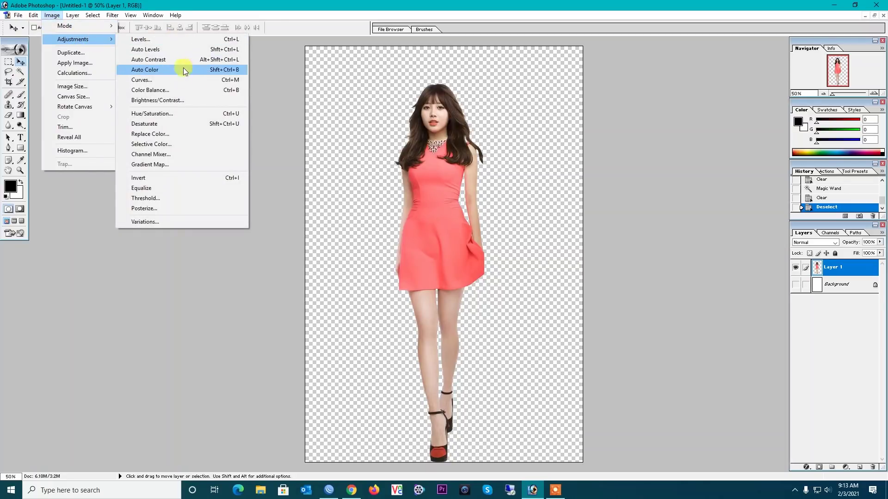
pyautogui.click(145, 145)
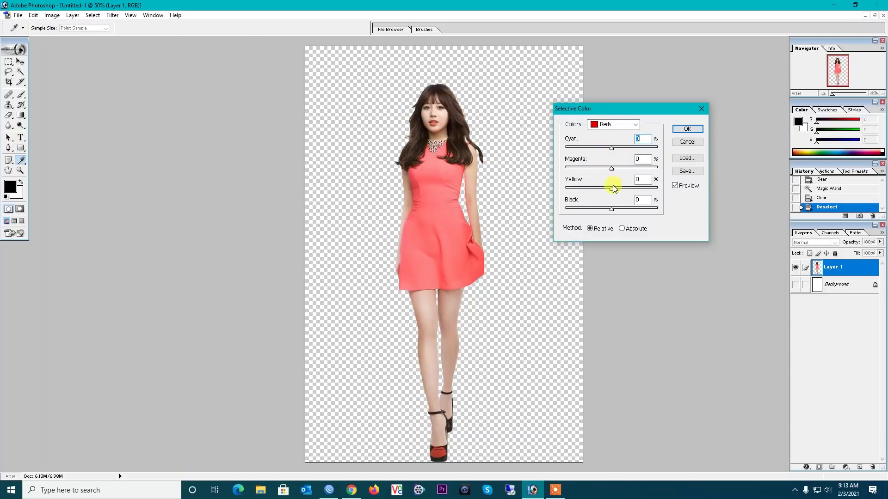
pyautogui.moveTo(611, 147)
pyautogui.mouseDown()
pyautogui.moveTo(632, 148)
pyautogui.moveTo(605, 154)
pyautogui.mouseUp()
pyautogui.moveTo(612, 153)
pyautogui.mouseDown()
pyautogui.moveTo(658, 169)
pyautogui.moveTo(614, 175)
pyautogui.moveTo(623, 176)
pyautogui.mouseUp()
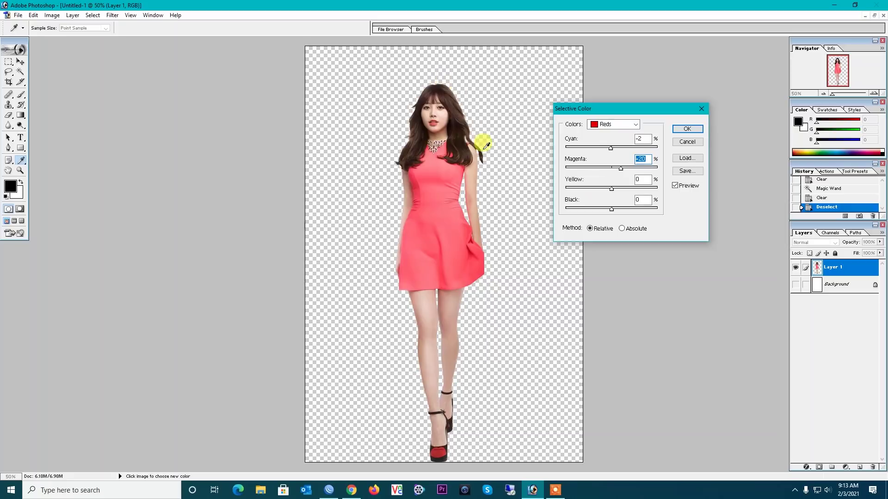
pyautogui.click(627, 125)
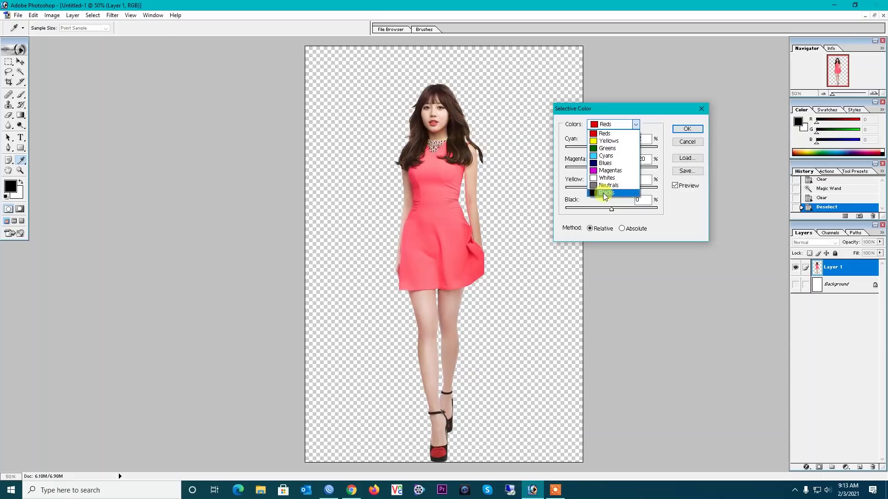
pyautogui.click(602, 193)
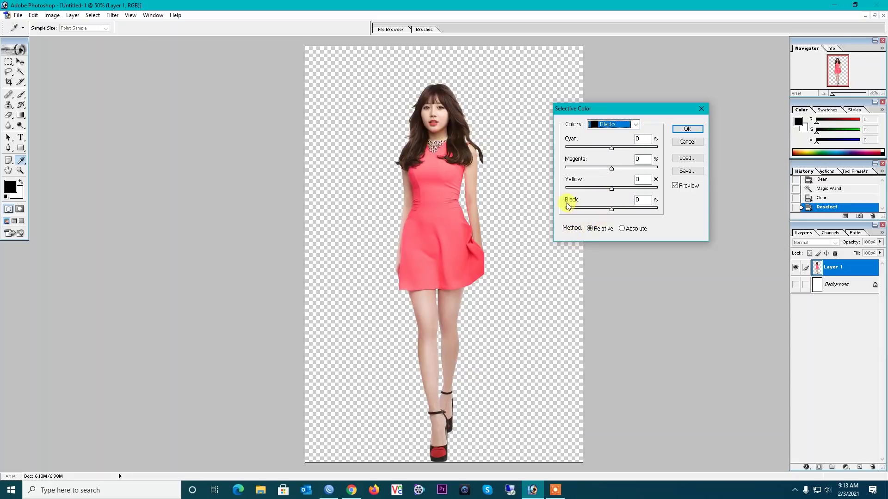
pyautogui.moveTo(611, 211)
pyautogui.mouseDown()
pyautogui.moveTo(568, 212)
pyautogui.moveTo(644, 213)
pyautogui.mouseUp()
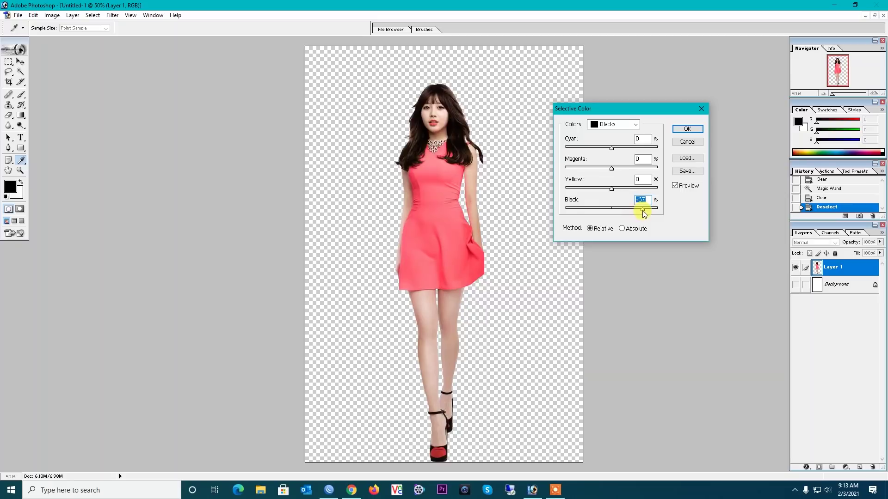
pyautogui.moveTo(643, 212); pyautogui.dragTo(640, 212)
pyautogui.click(687, 129)
pyautogui.press('v')
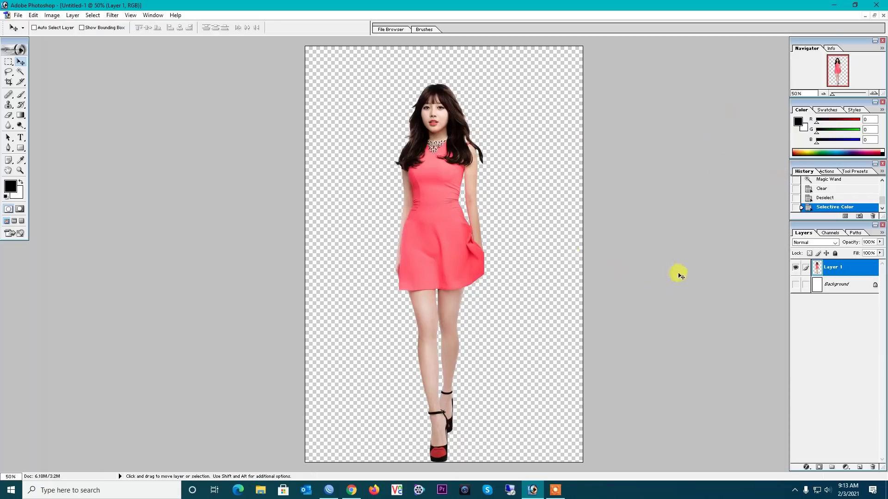
pyautogui.click(52, 15)
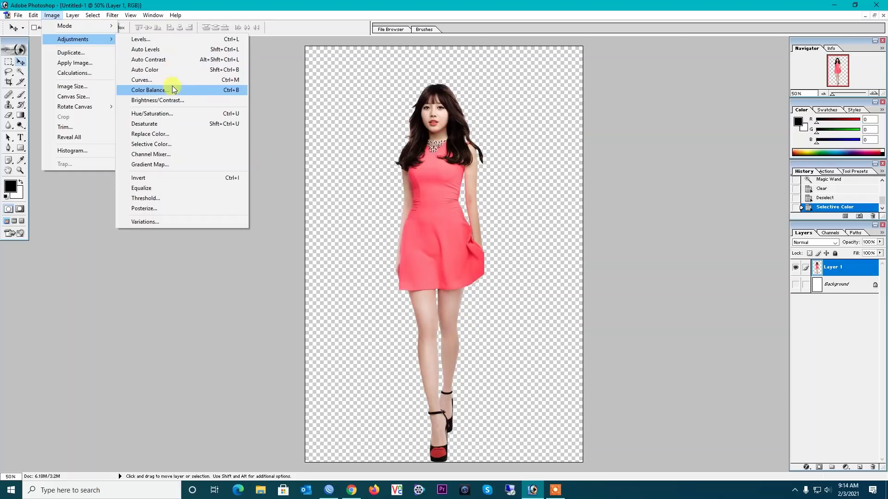
pyautogui.moveTo(73, 38)
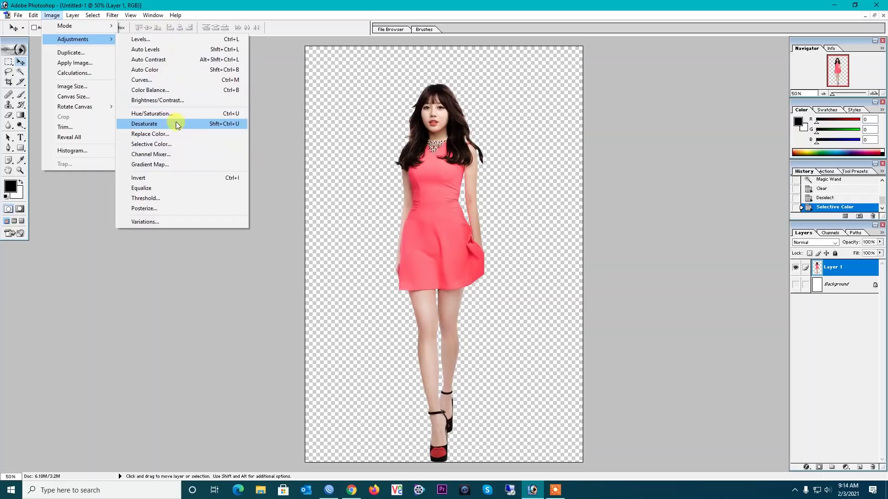
# - Apply a Color Balance shift of +10 toward Red on the woman
pyautogui.click(165, 91)
pyautogui.moveTo(694, 179)
pyautogui.mouseDown()
pyautogui.moveTo(708, 183)
pyautogui.moveTo(673, 190)
pyautogui.moveTo(722, 190)
pyautogui.moveTo(704, 196)
pyautogui.moveTo(722, 203)
pyautogui.moveTo(703, 209)
pyautogui.mouseUp()
pyautogui.click(798, 151)
pyautogui.click(20, 61)
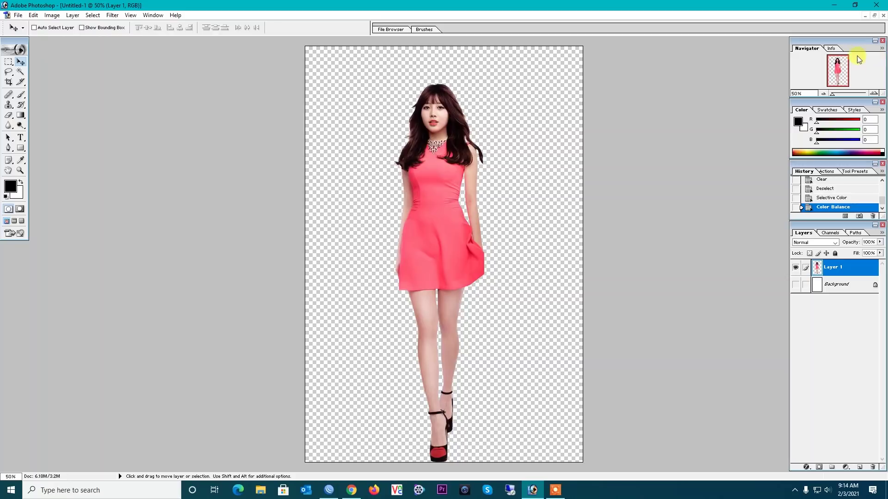
# - Restore and enlarge the document window, then open the winter photo 10750573.jpg
pyautogui.click(875, 17)
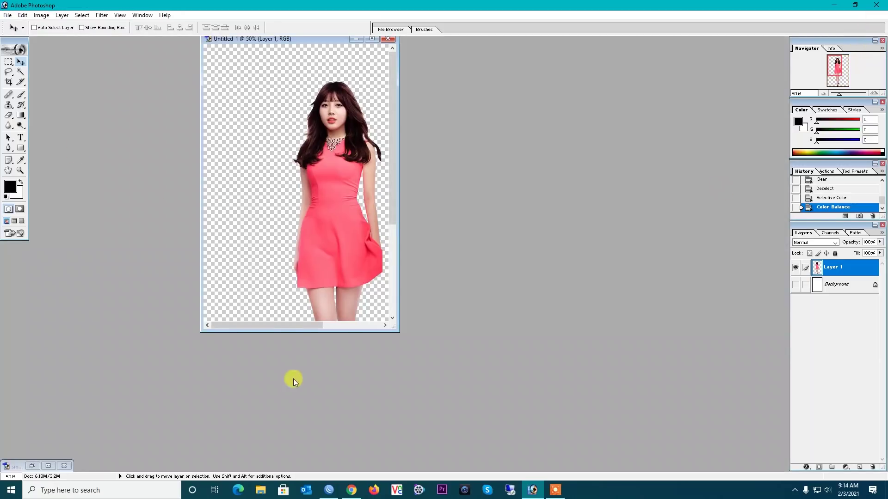
pyautogui.moveTo(395, 331); pyautogui.dragTo(561, 472)
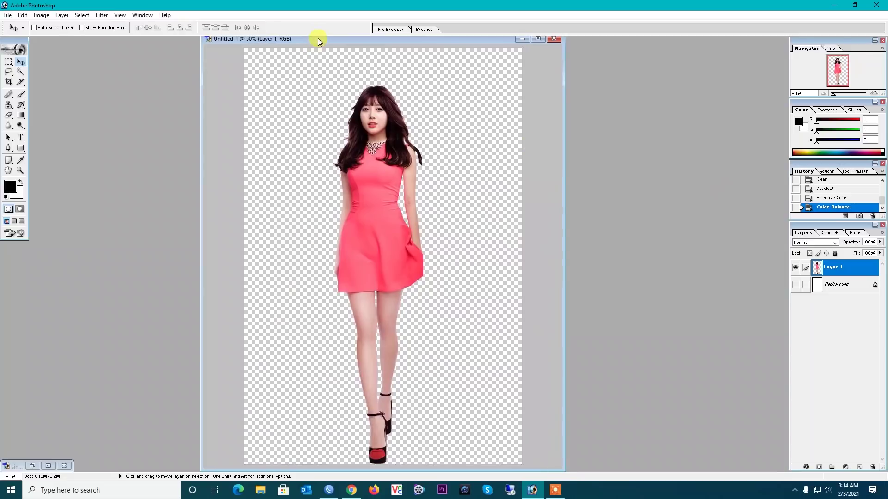
pyautogui.moveTo(317, 38); pyautogui.dragTo(279, 37)
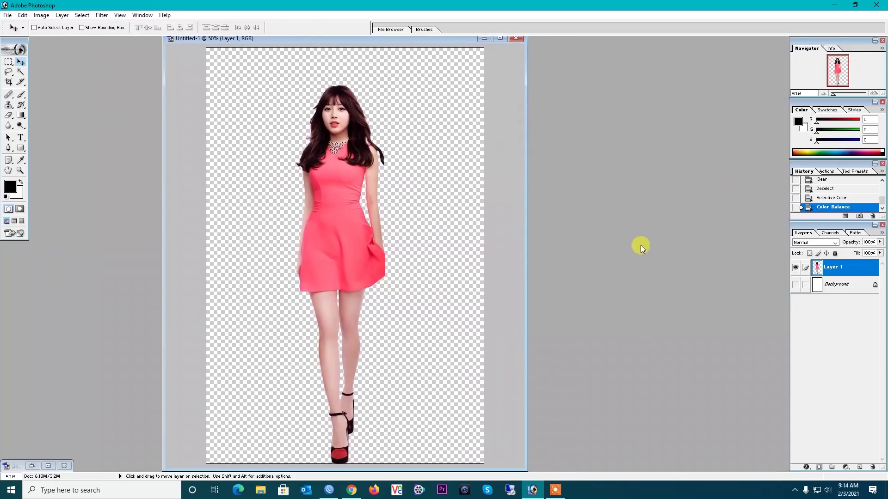
pyautogui.click(7, 16)
pyautogui.click(24, 36)
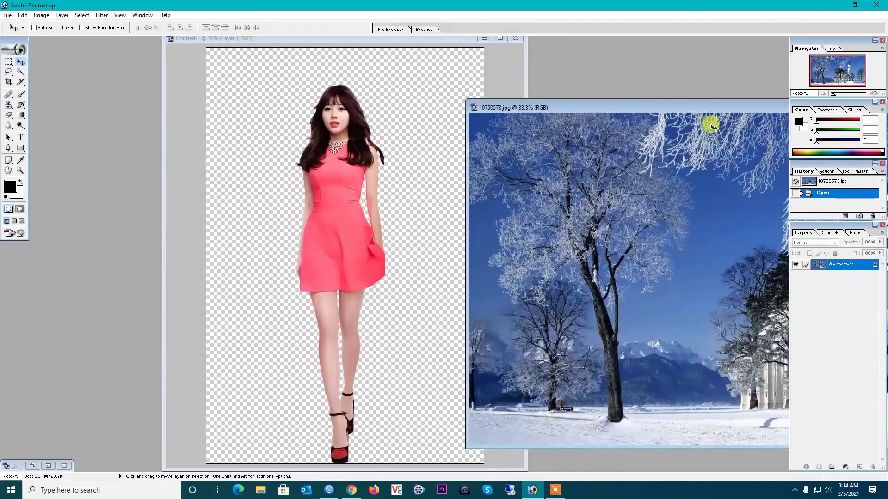
# - Drag 10750573.jpg into Untitled-1 as Layer 2 and start Free Transform on it
pyautogui.moveTo(589, 107); pyautogui.dragTo(522, 73)
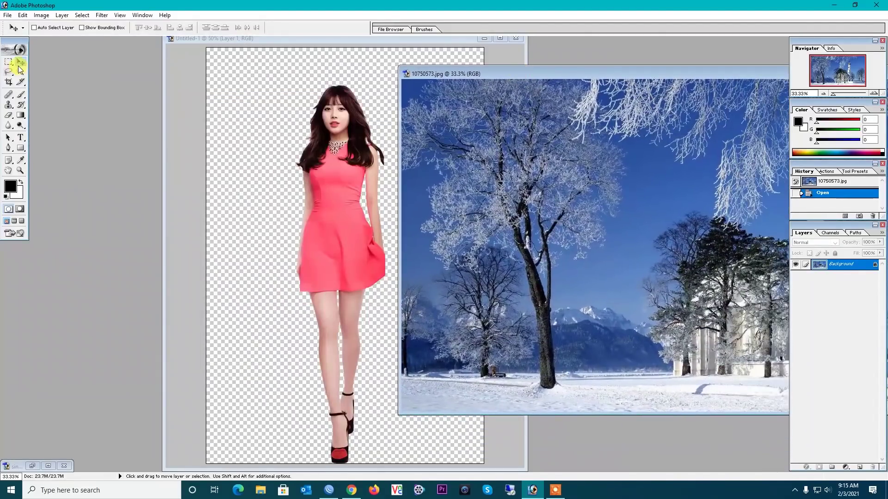
pyautogui.moveTo(535, 194); pyautogui.dragTo(263, 178)
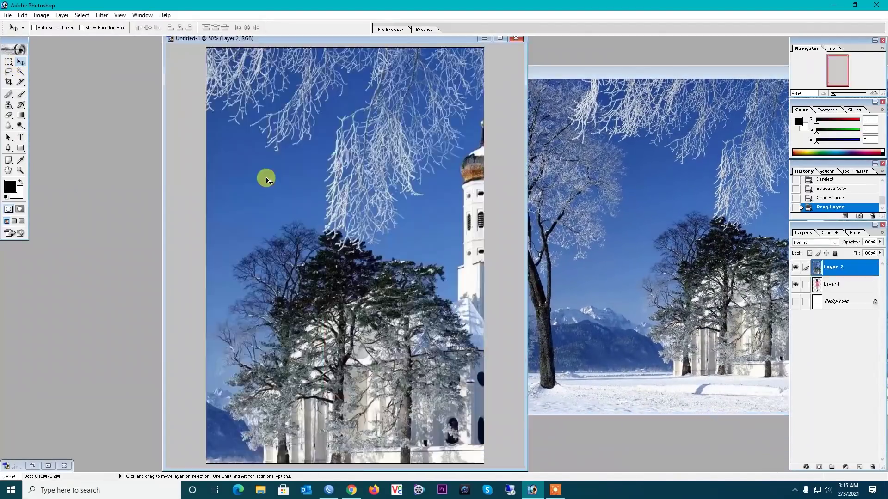
pyautogui.click(839, 268)
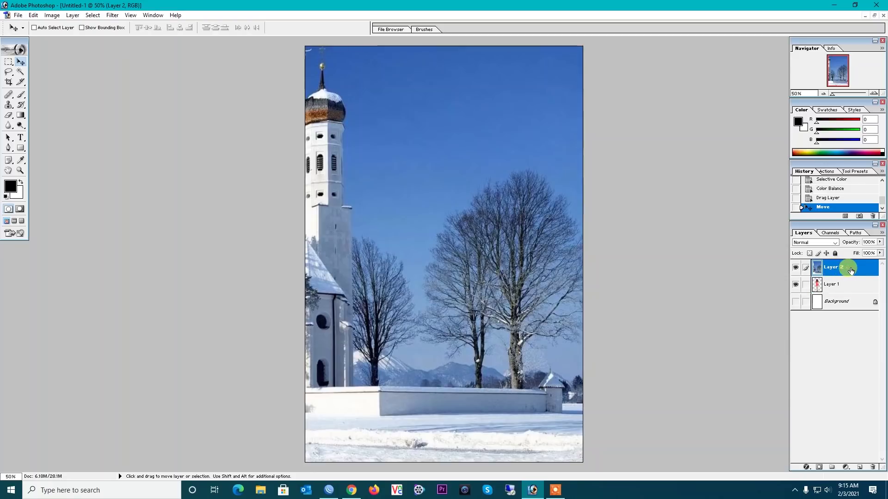
pyautogui.hotkey('ctrl', 't')
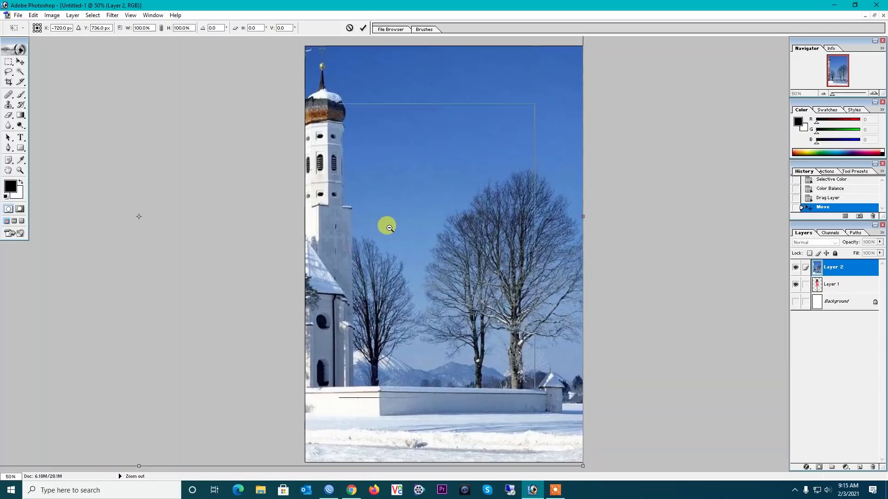
# - Scale the winter photo layer to about 84.3% so the frosted tree fills the canvas
pyautogui.hotkey('ctrl', '-')
pyautogui.hotkey('ctrl', '-')
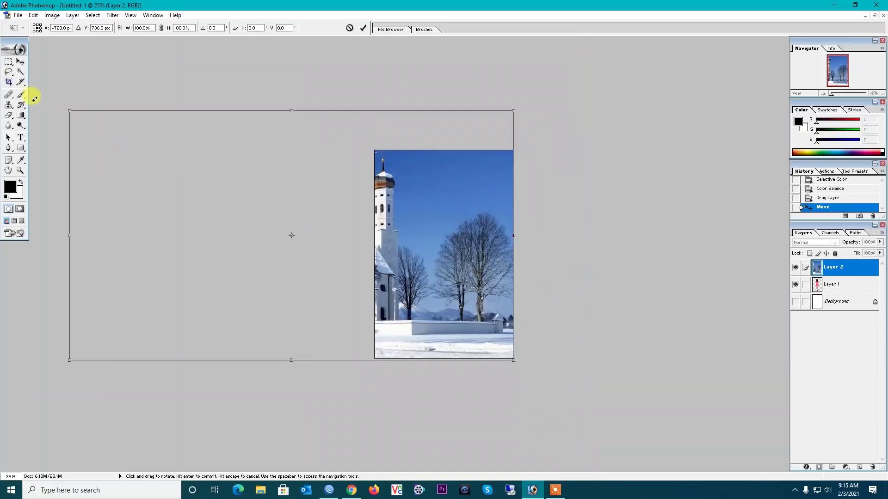
pyautogui.moveTo(70, 112); pyautogui.dragTo(115, 179)
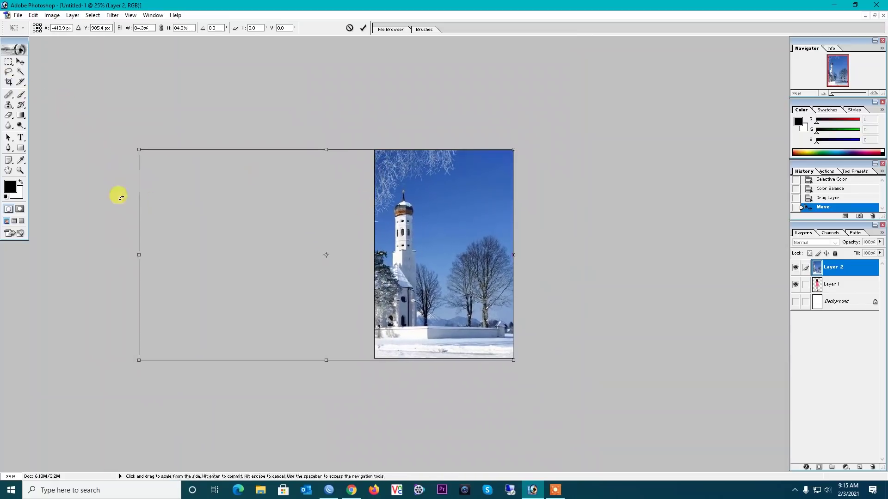
pyautogui.moveTo(122, 198); pyautogui.dragTo(374, 199)
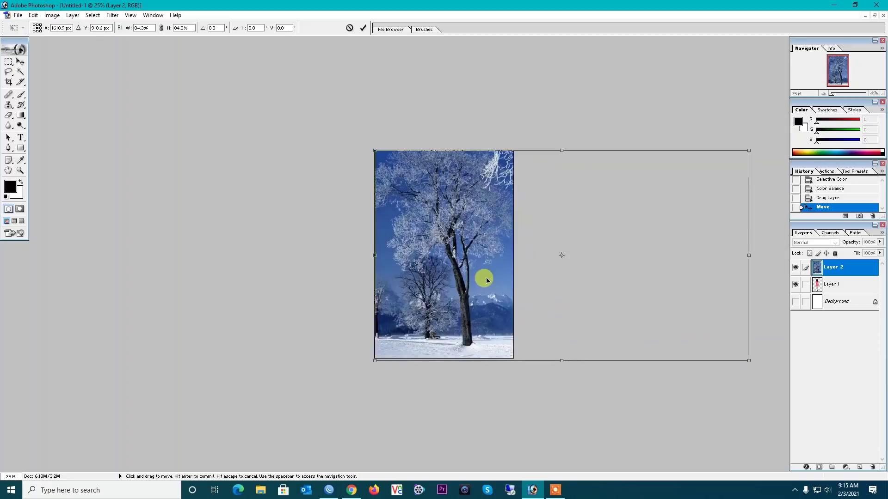
pyautogui.press('Return')
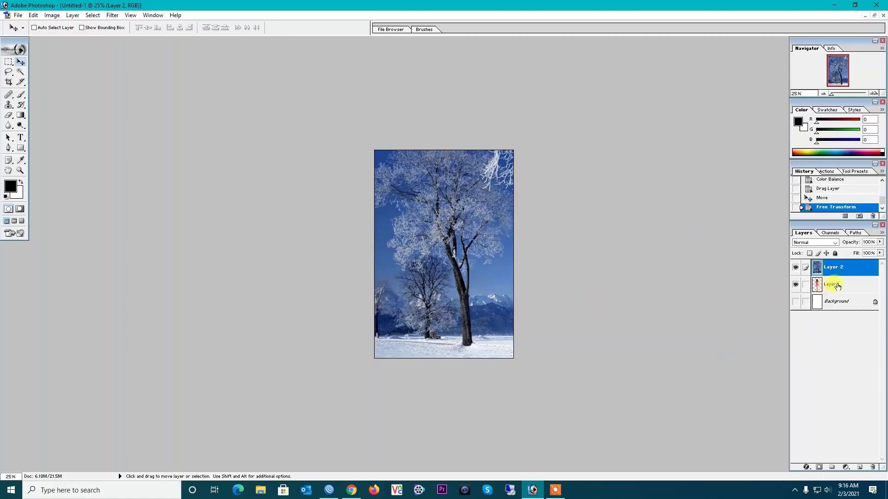
# - Move Layer 1 with the woman above the winter photo layer
pyautogui.click(835, 285)
pyautogui.moveTo(846, 288); pyautogui.dragTo(847, 266)
pyautogui.hotkey('ctrl', '+')
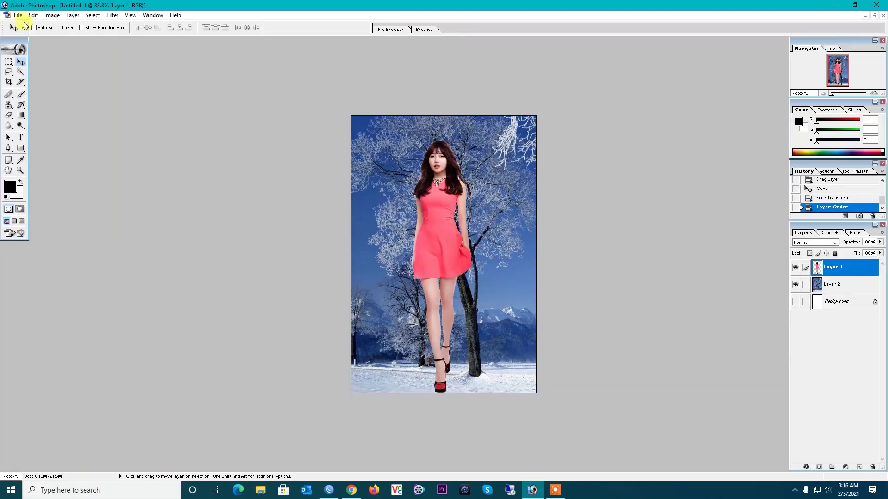
# - Save a copy of the composite in JPEG format
pyautogui.click(18, 15)
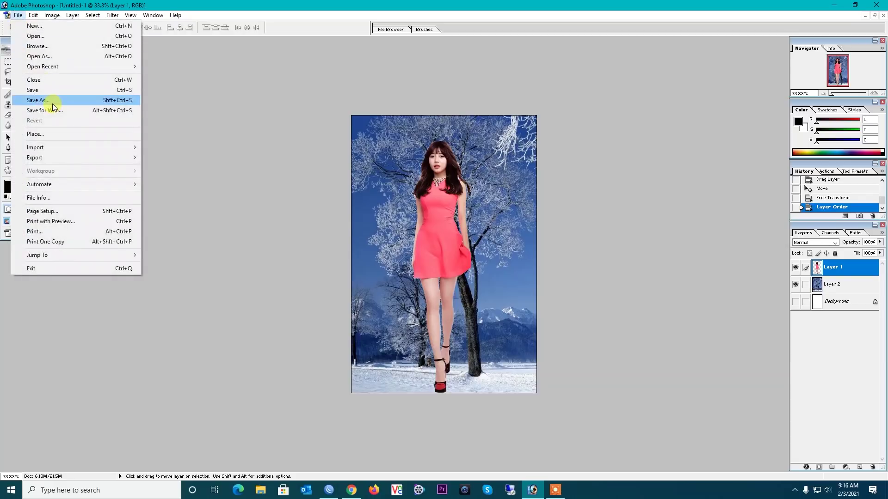
pyautogui.click(53, 101)
pyautogui.click(280, 335)
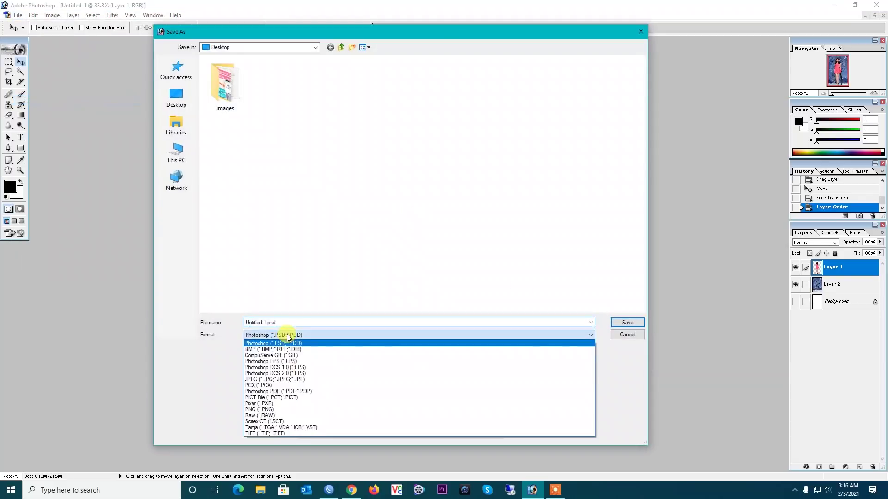
pyautogui.click(296, 380)
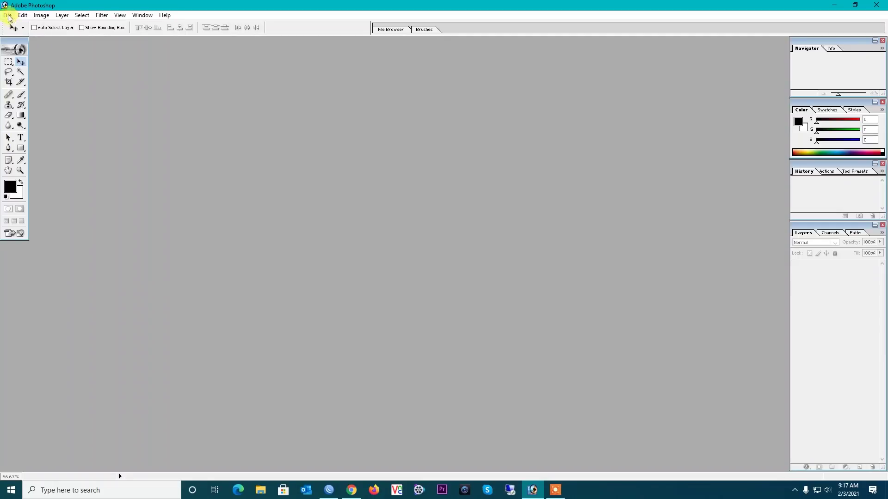
pyautogui.click(7, 15)
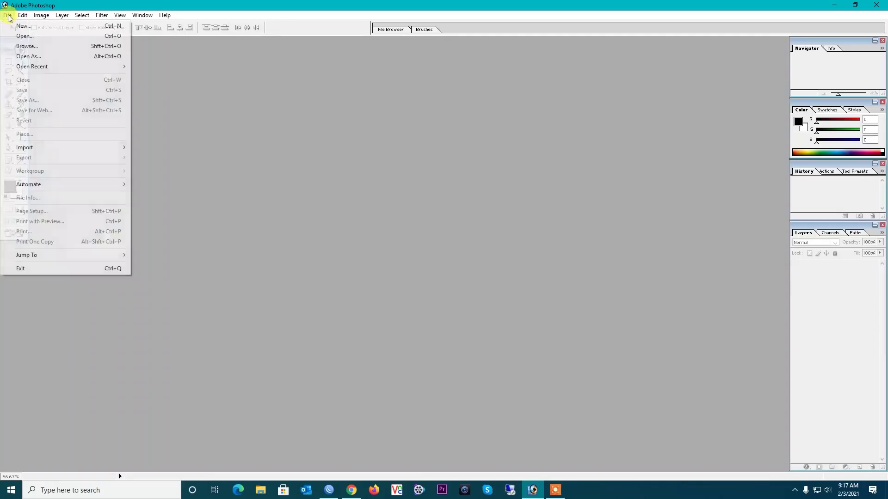
# - Open 4R Picture.jpg and begin tracing the woman from her shoe with the Magnetic Lasso
pyautogui.click(24, 36)
pyautogui.click(329, 86)
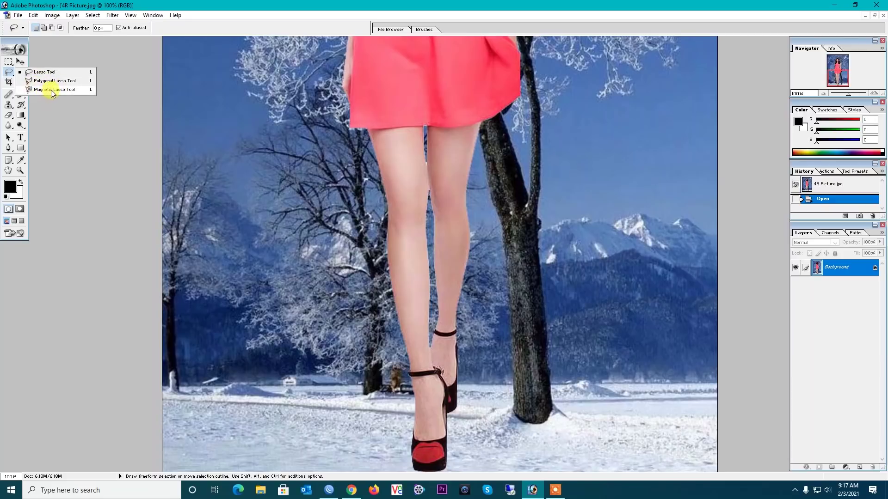
pyautogui.click(54, 90)
pyautogui.click(412, 464)
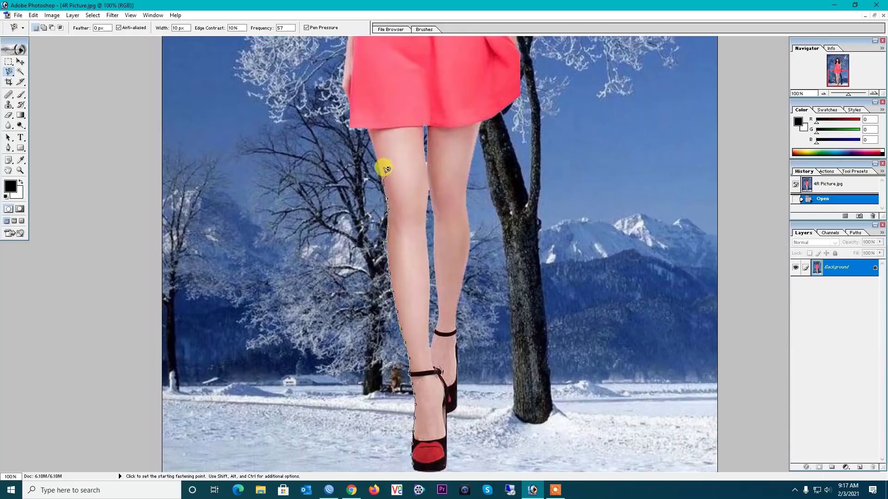
# - Outline the leftover background to the left of the figure
pyautogui.scroll(5, 368, 124)
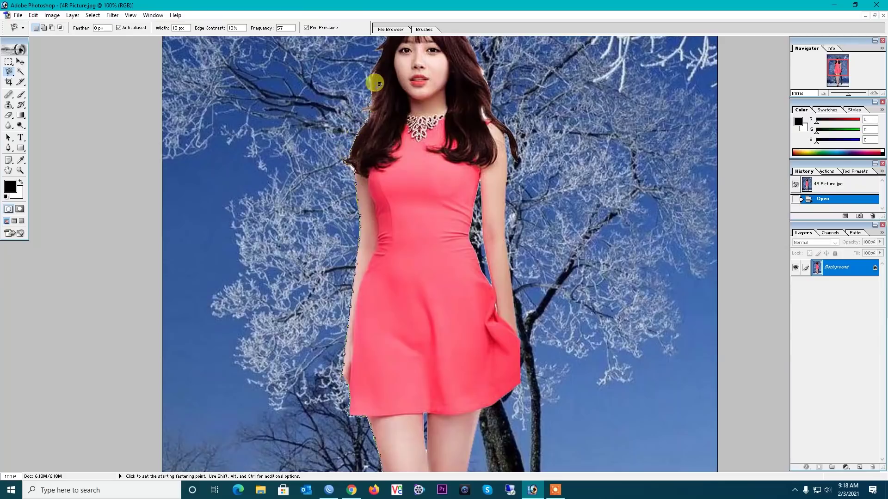
pyautogui.scroll(5, 372, 113)
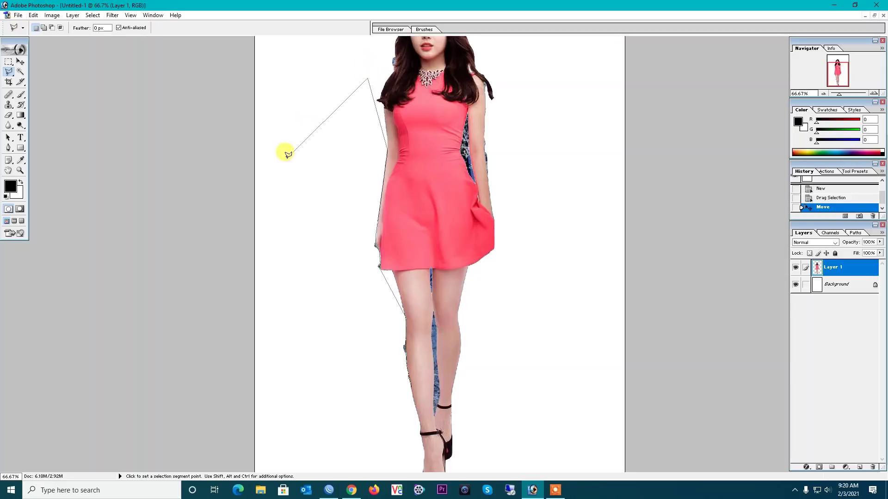
pyautogui.click(287, 180)
pyautogui.click(286, 344)
pyautogui.click(318, 397)
pyautogui.click(333, 409)
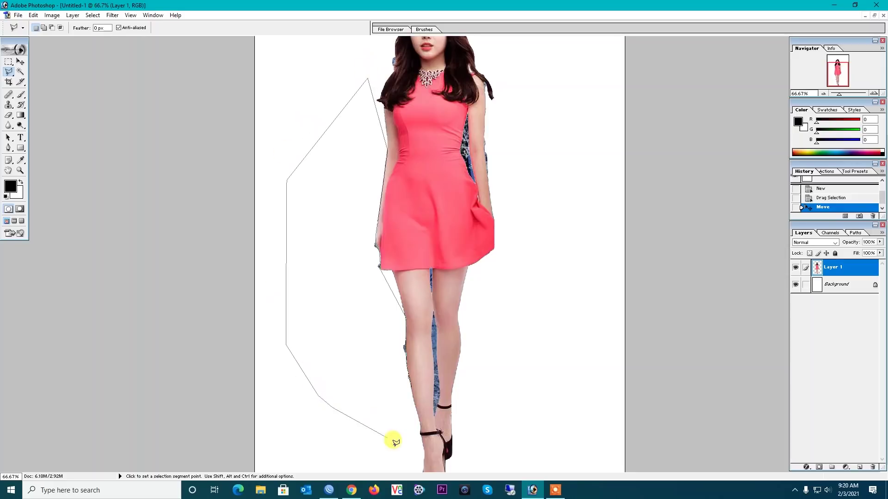
# - Delete the leftover background beside the figure and the blue strip between the legs
pyautogui.click(410, 387)
pyautogui.press('Delete')
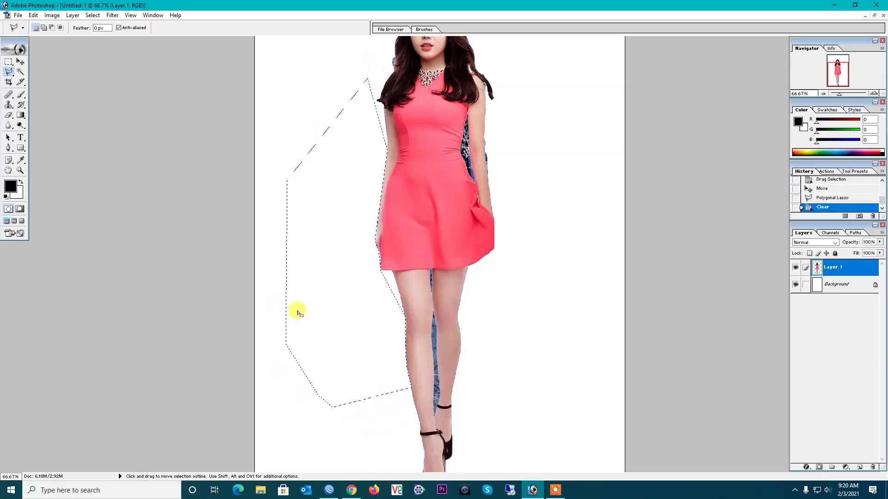
pyautogui.click(545, 288)
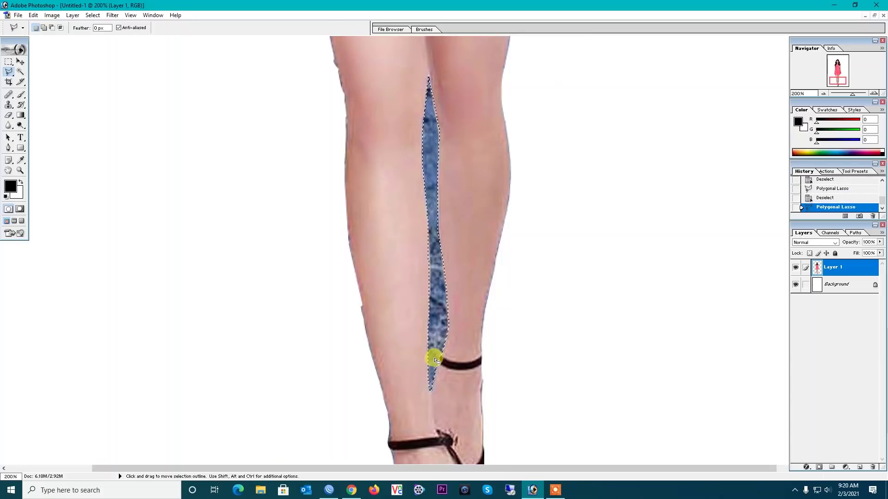
pyautogui.press('Delete')
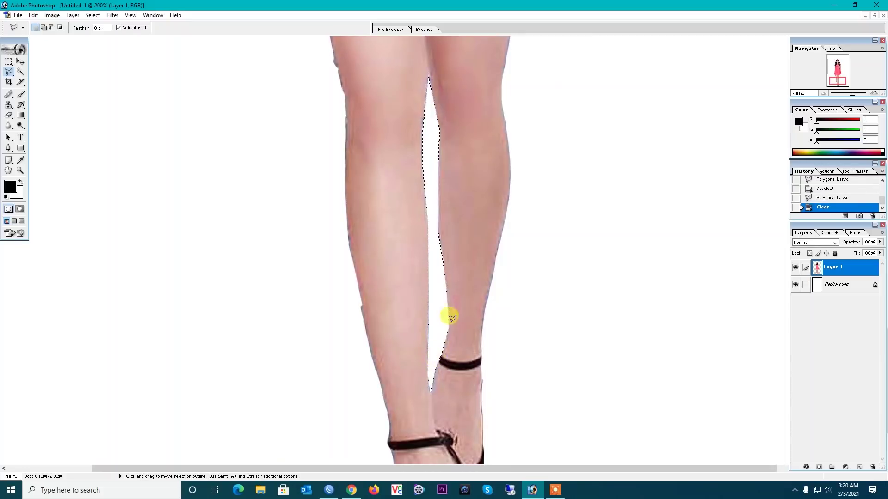
# - Outline and delete the blue patch beside the woman's arm
pyautogui.click(562, 220)
pyautogui.moveTo(465, 187); pyautogui.dragTo(456, 307)
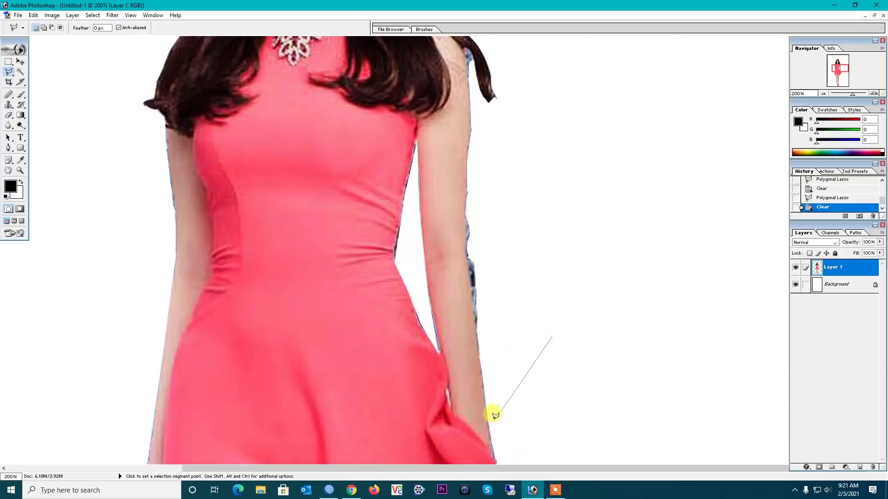
pyautogui.click(484, 393)
pyautogui.click(468, 279)
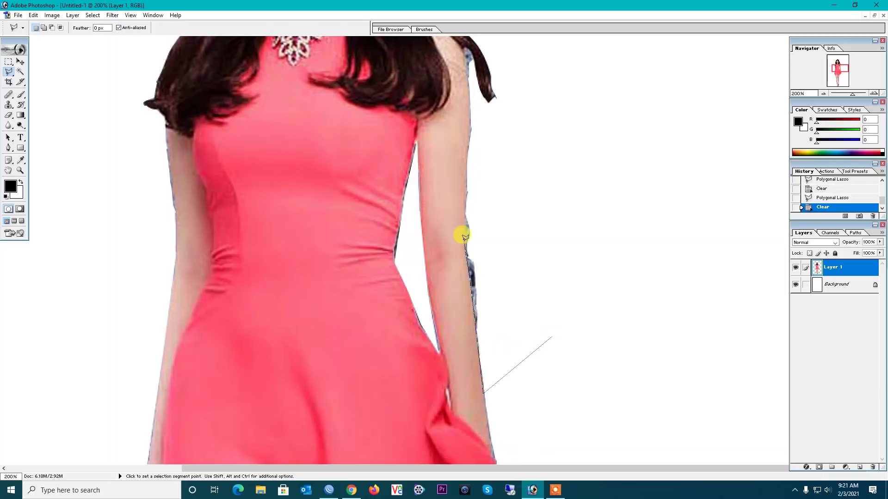
pyautogui.click(464, 182)
pyautogui.click(482, 150)
pyautogui.click(556, 226)
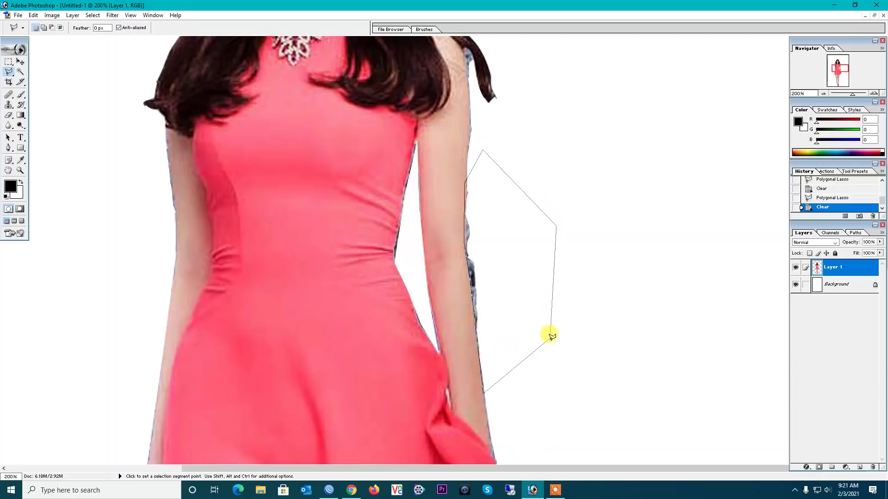
pyautogui.click(484, 393)
pyautogui.press('Delete')
# - Deselect, zoom out, and hide the white Background layer to check the cutout
pyautogui.hotkey('ctrl', 'd')
pyautogui.hotkey('ctrl', '-')
pyautogui.hotkey('ctrl', '-')
pyautogui.hotkey('ctrl', '-')
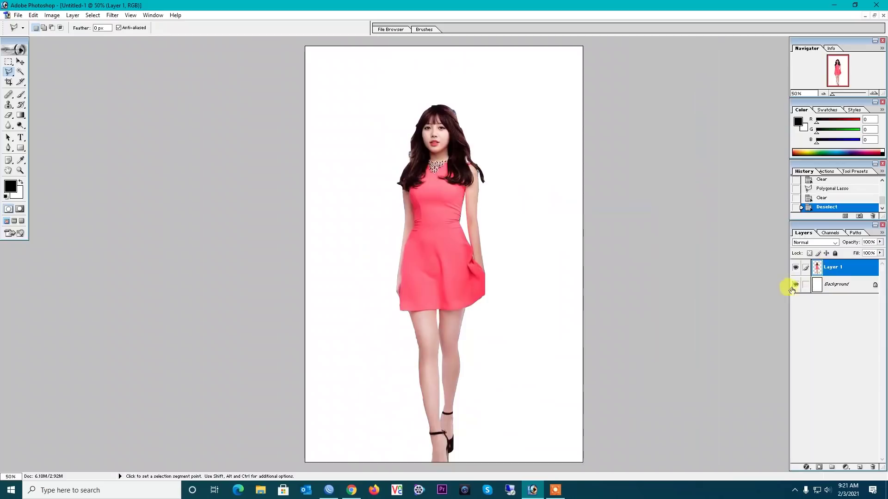
pyautogui.click(795, 286)
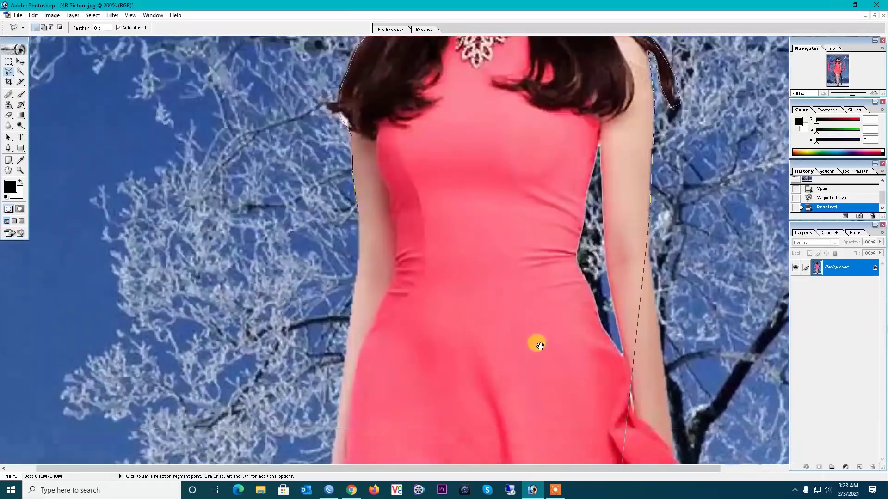
# - Select the woman's head and upper torso, then create a blank Untitled-1 document
pyautogui.moveTo(539, 346); pyautogui.dragTo(554, 433)
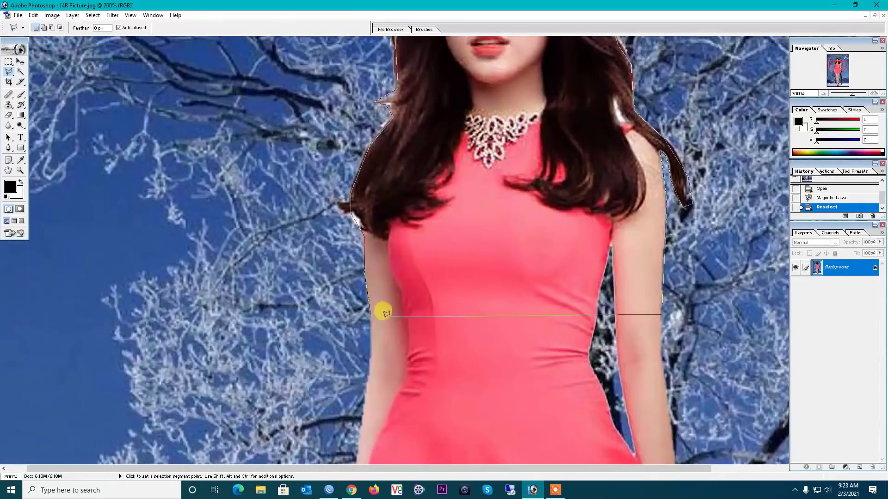
pyautogui.click(370, 308)
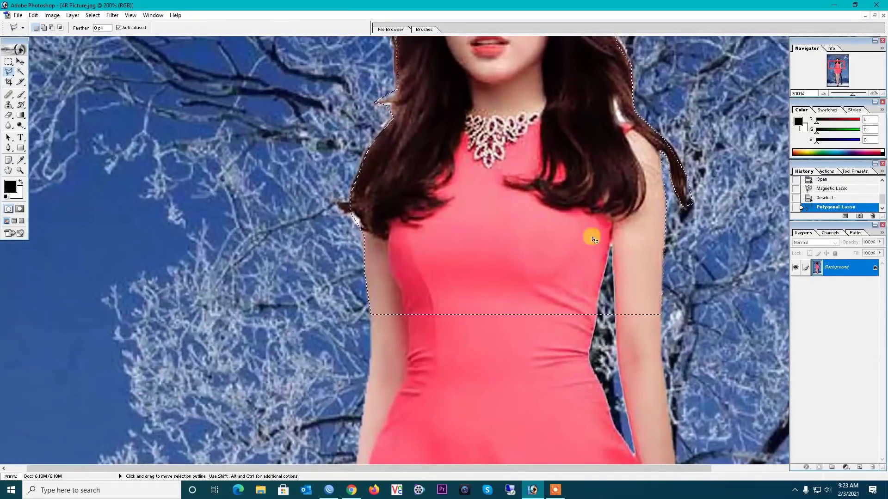
pyautogui.moveTo(590, 234); pyautogui.dragTo(459, 337)
pyautogui.hotkey('ctrl', 'n')
pyautogui.press('Return')
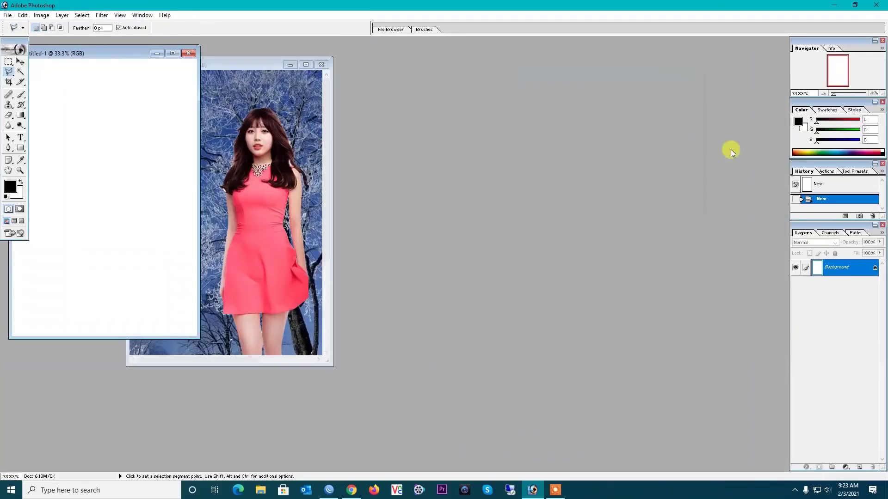
# - Drag the upper-body selection into Untitled-1 with the Move tool
pyautogui.click(21, 62)
pyautogui.moveTo(278, 181)
pyautogui.mouseDown()
pyautogui.moveTo(548, 165)
pyautogui.moveTo(530, 309)
pyautogui.mouseUp()
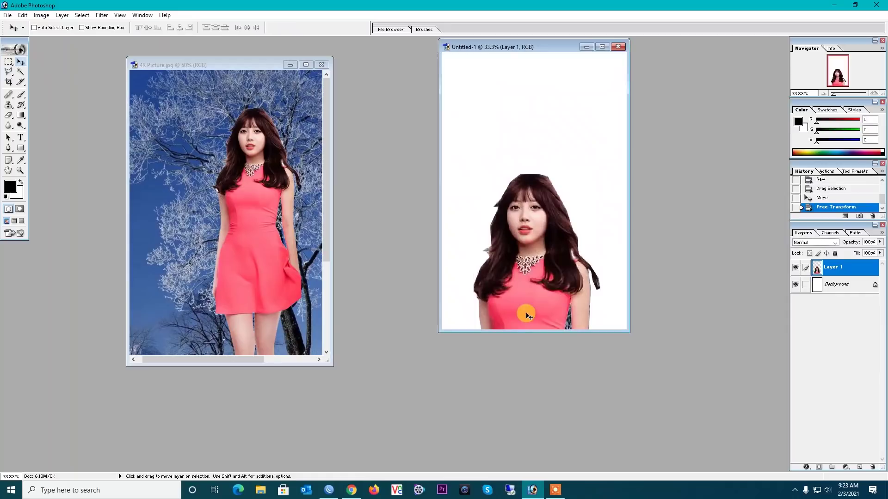
pyautogui.click(211, 212)
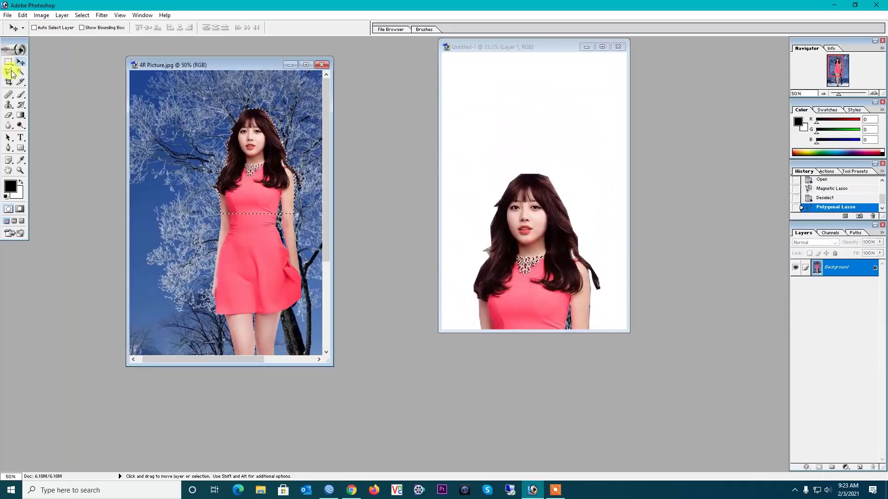
pyautogui.moveTo(8, 71)
pyautogui.mouseDown()
pyautogui.moveTo(48, 94)
pyautogui.moveTo(60, 81)
pyautogui.mouseUp()
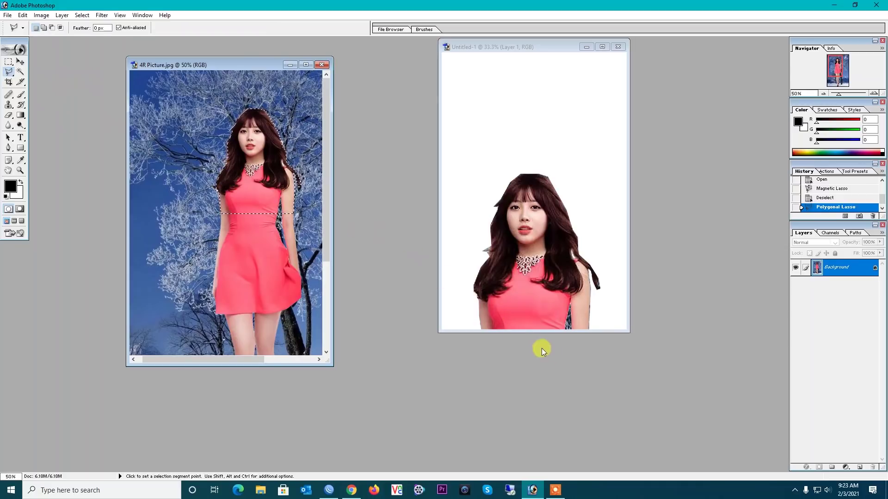
# - Close Untitled-1 and 4R Picture without saving changes
pyautogui.click(617, 46)
pyautogui.click(446, 185)
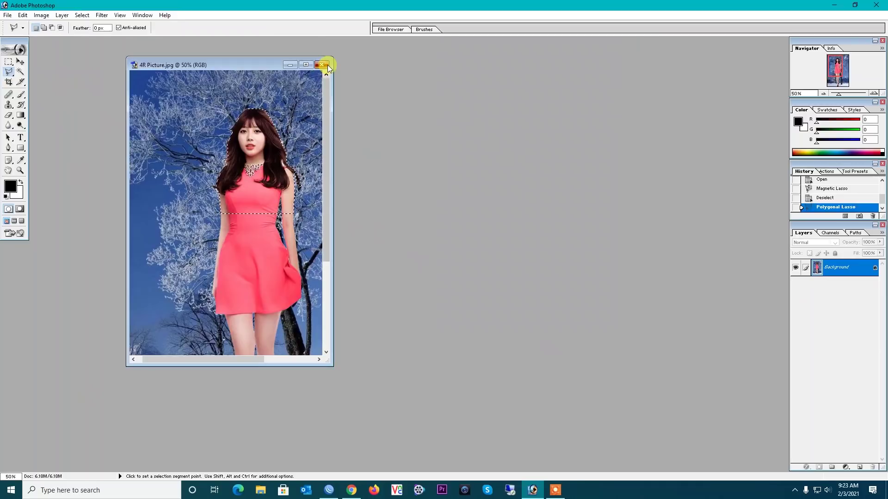
pyautogui.click(324, 64)
pyautogui.click(443, 185)
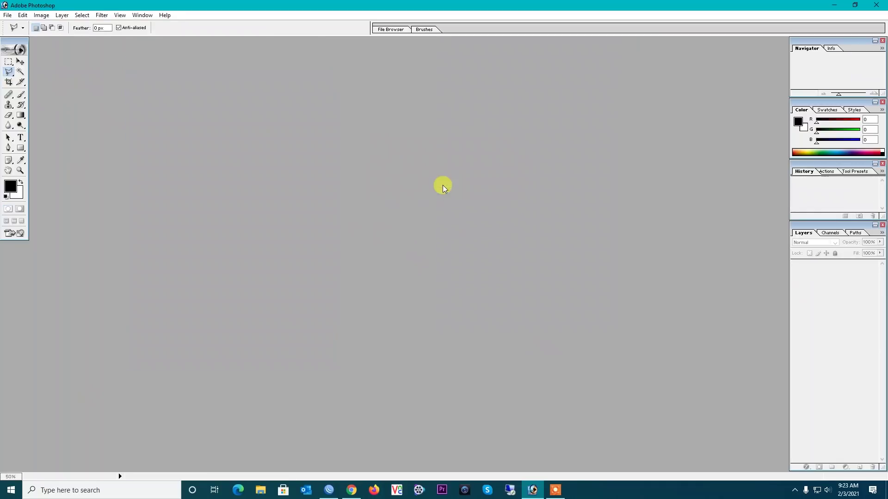